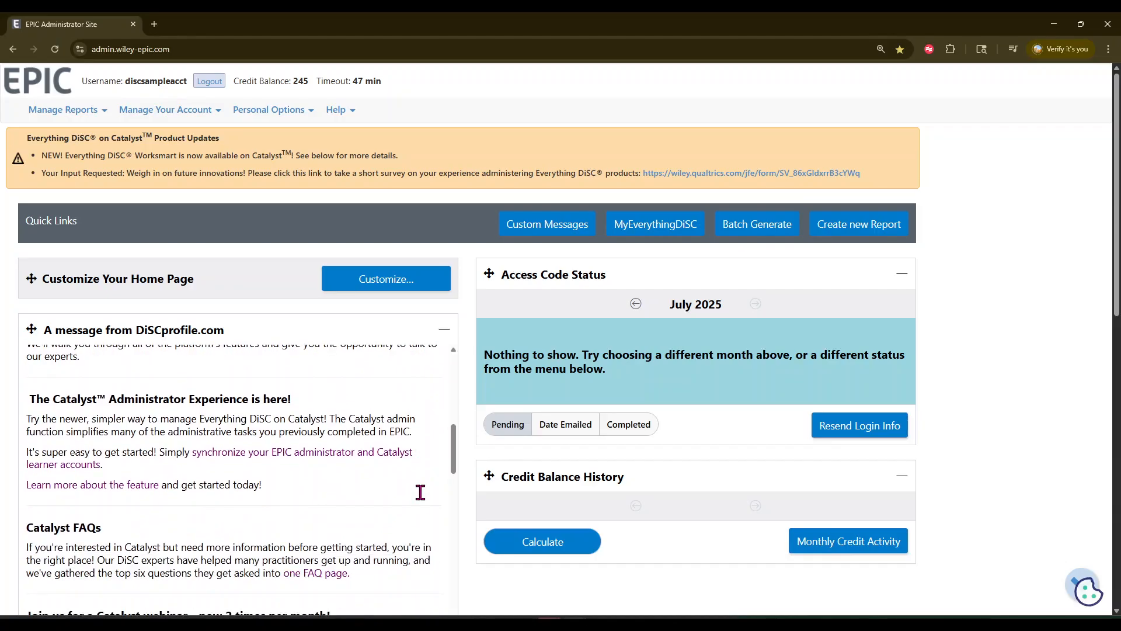
- Review the widget choices for customizing the home page, then save and close them
scroll(424, 497, up, 7)
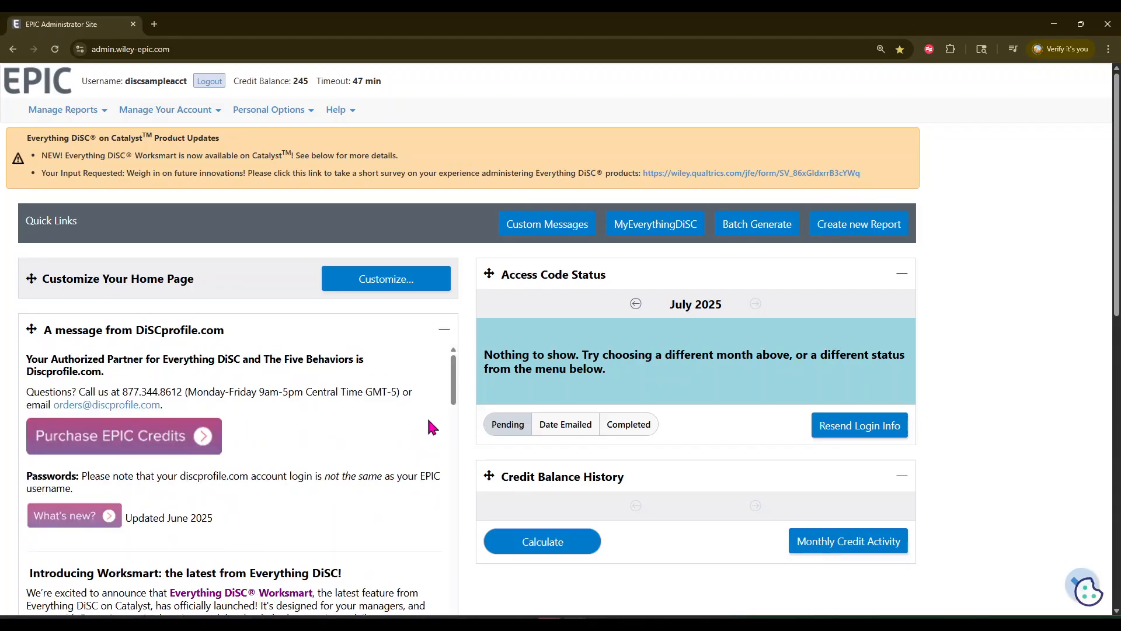
click(437, 288)
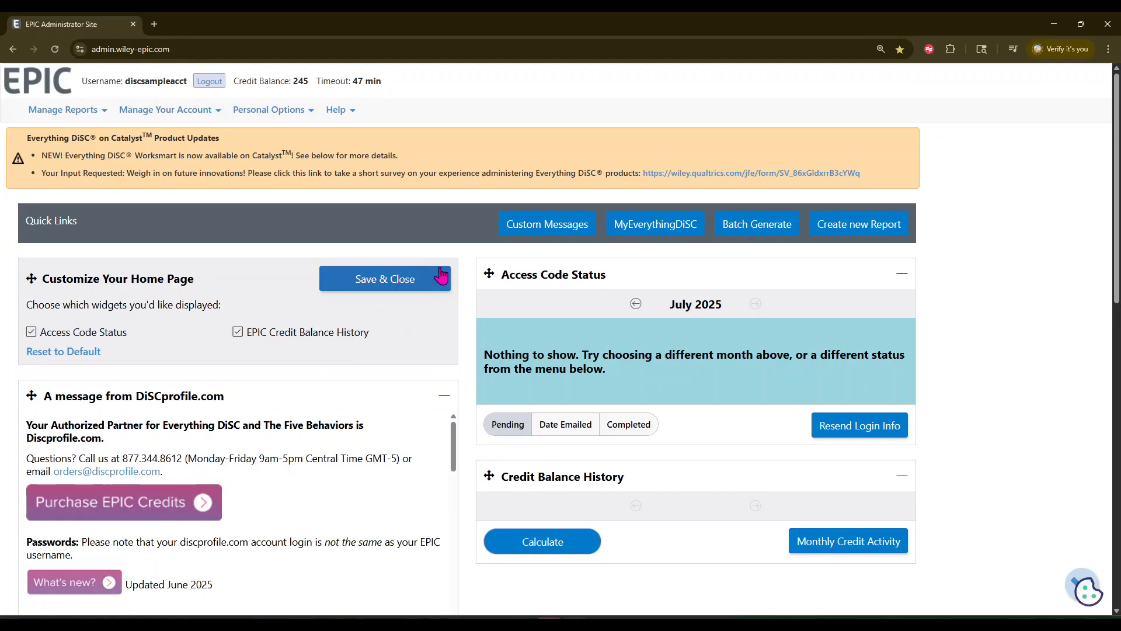
click(445, 284)
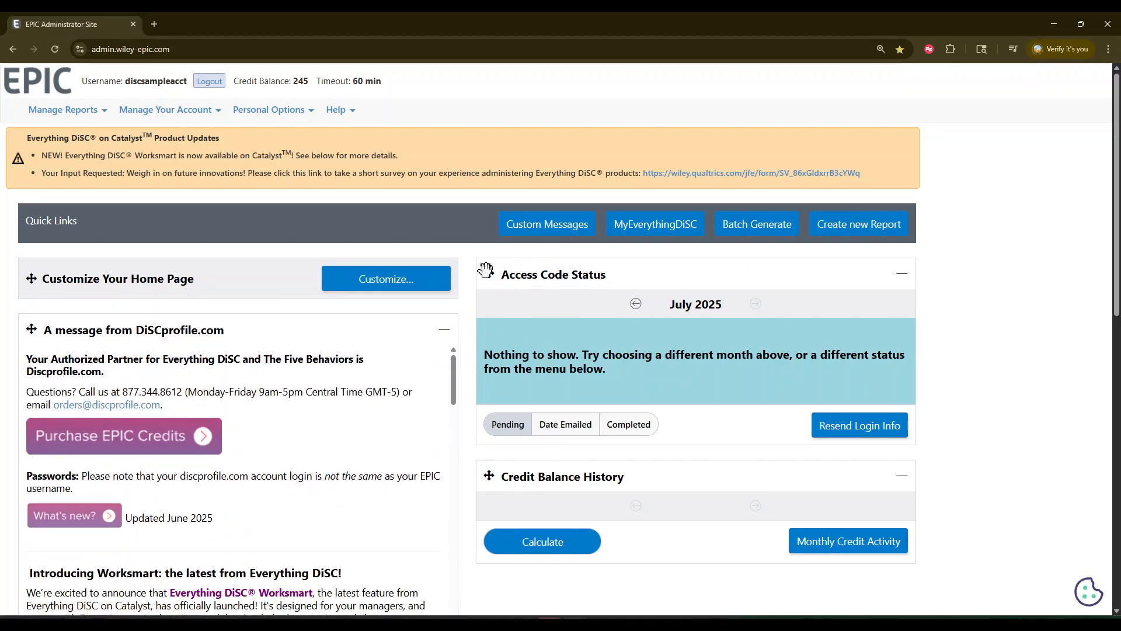
mouse_move(489, 274)
mouse_down()
mouse_move(418, 350)
mouse_move(486, 276)
mouse_up()
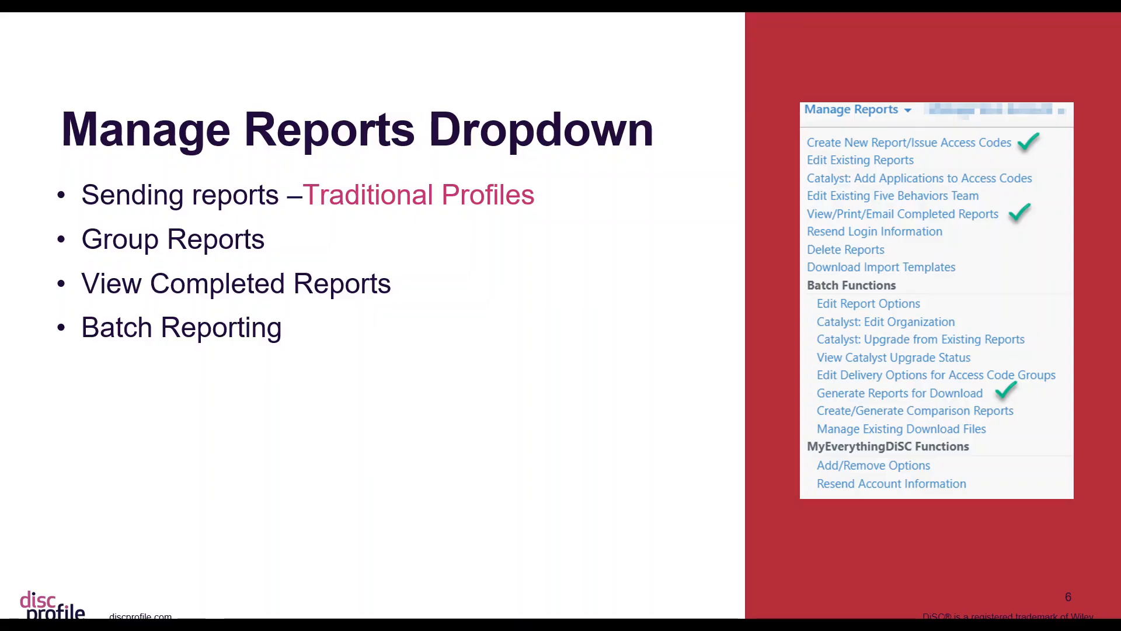
- Switch to the EPIC administrator site and start creating a new report with access codes
key(alt+Tab)
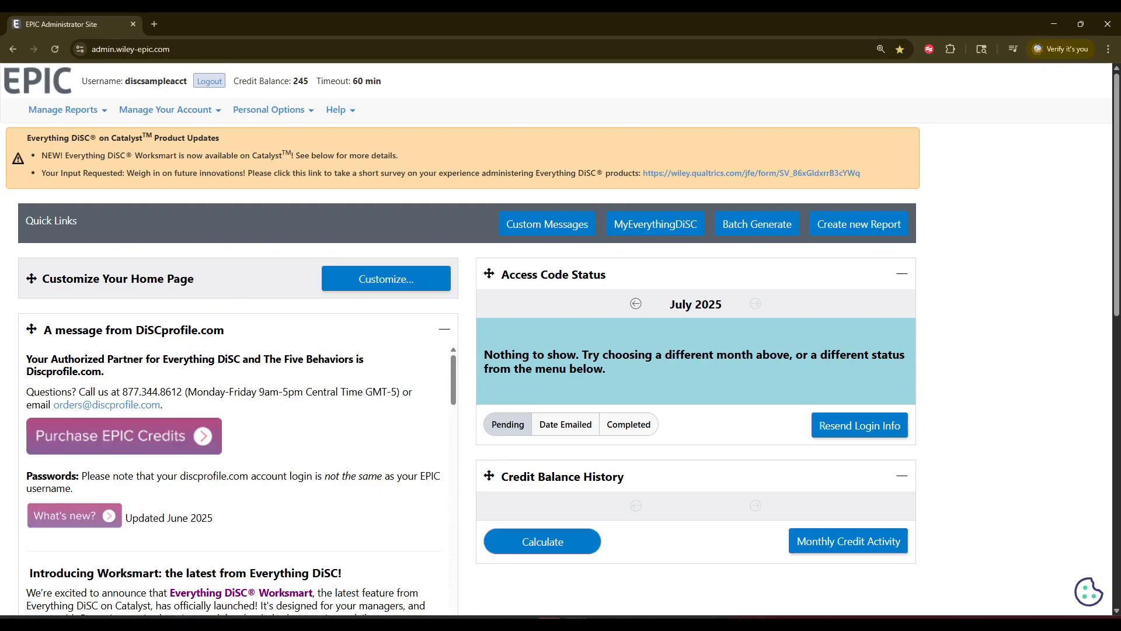
click(70, 116)
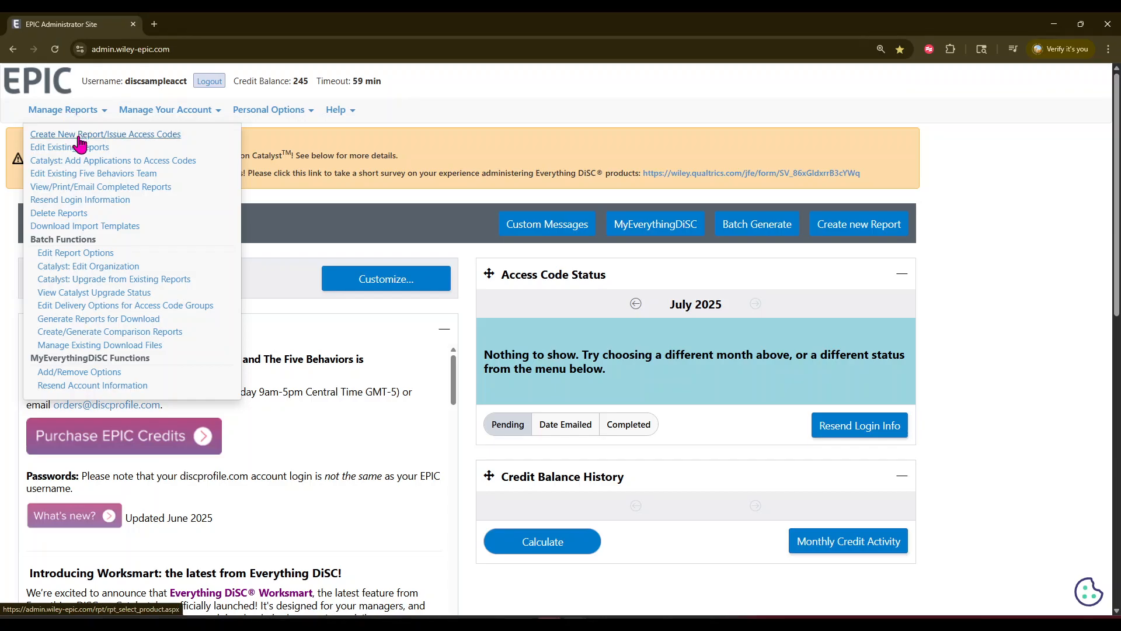
click(79, 136)
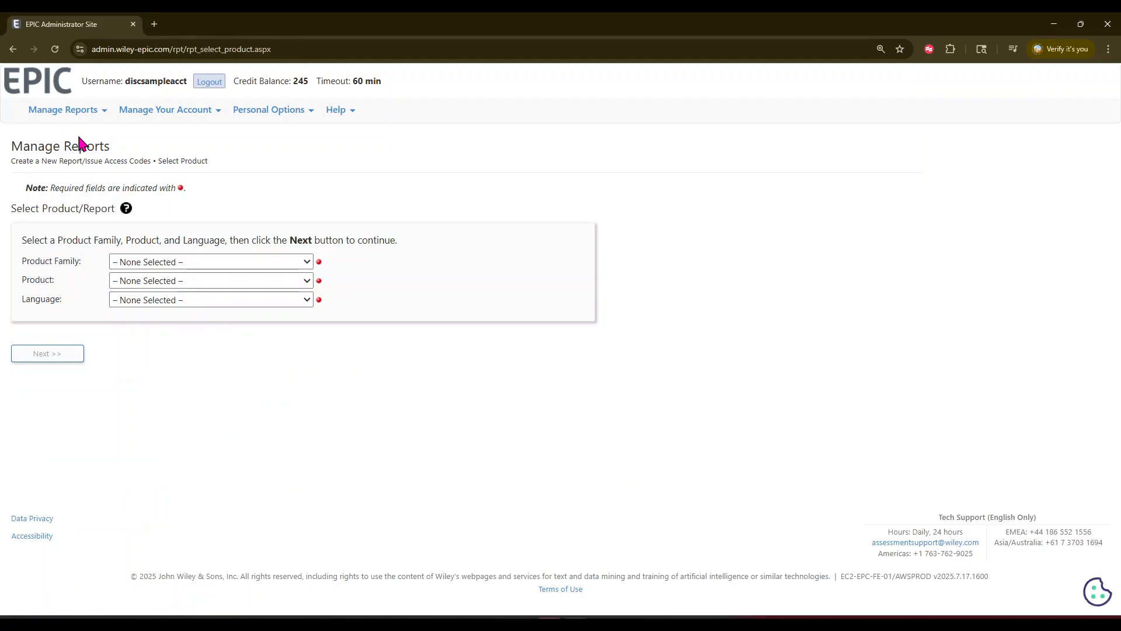
- Choose the Everything DiSC product family and the Sales Profile in English, and continue to the report options
click(153, 261)
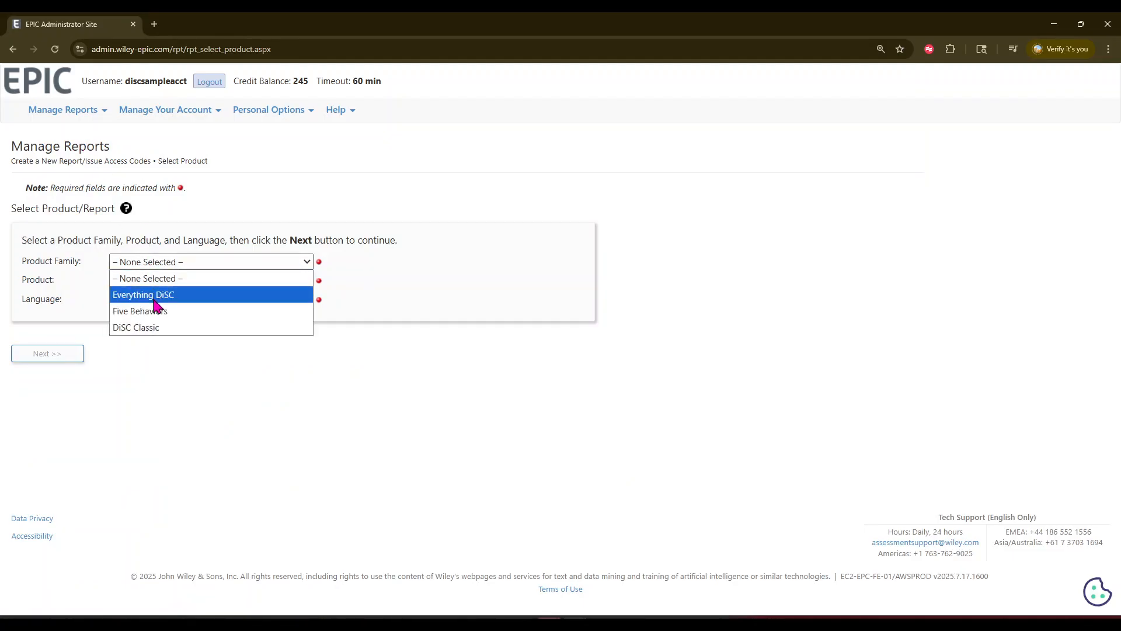
click(156, 296)
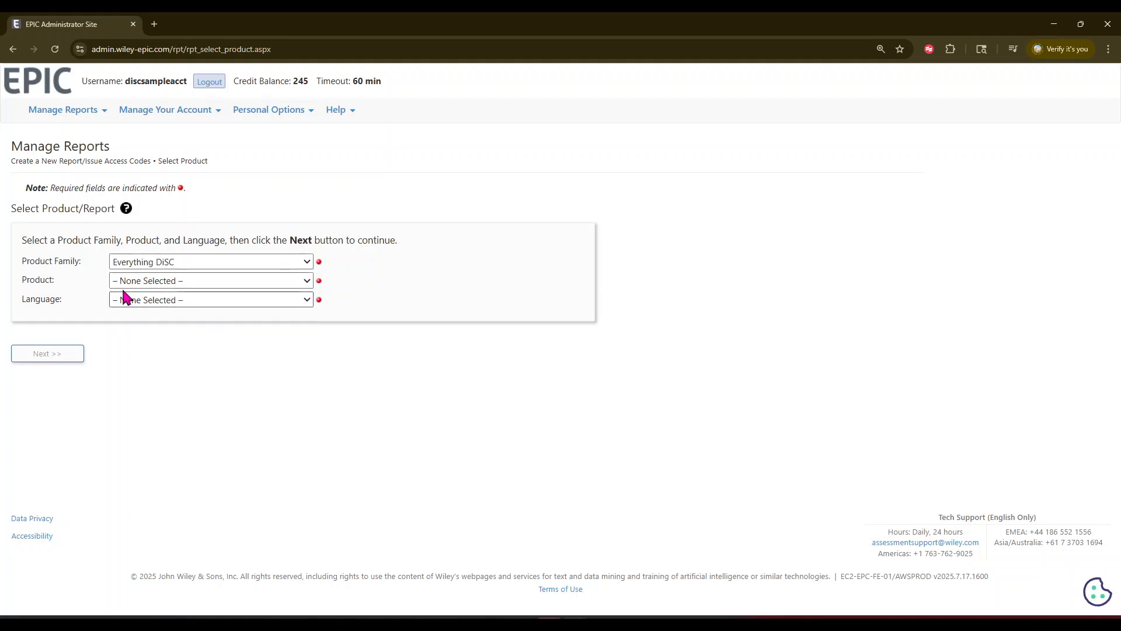
click(144, 284)
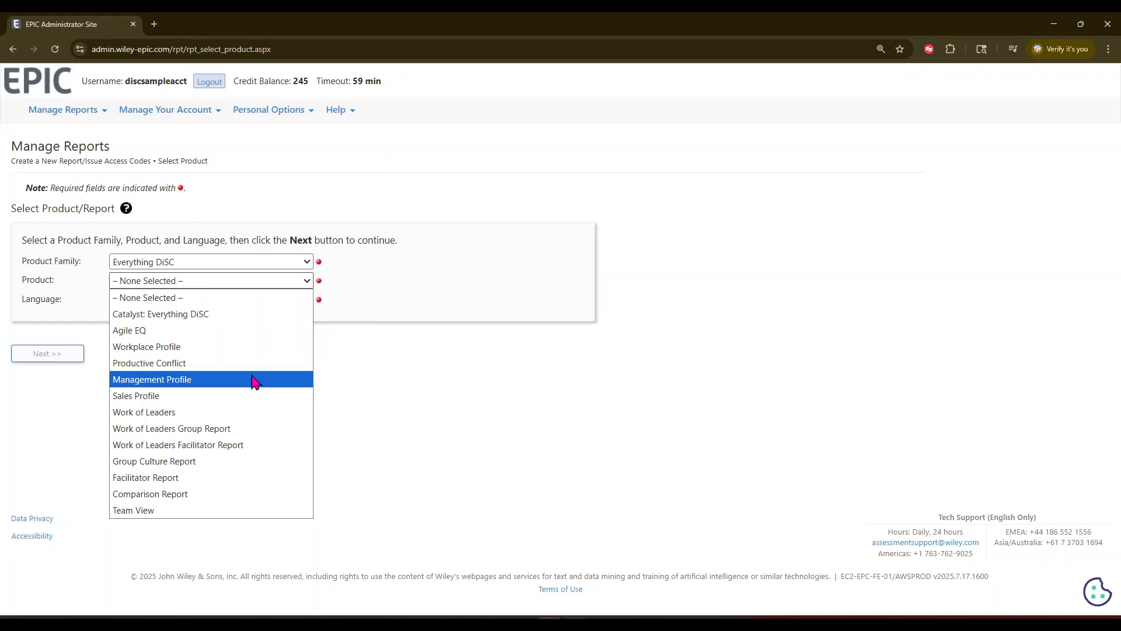
click(251, 396)
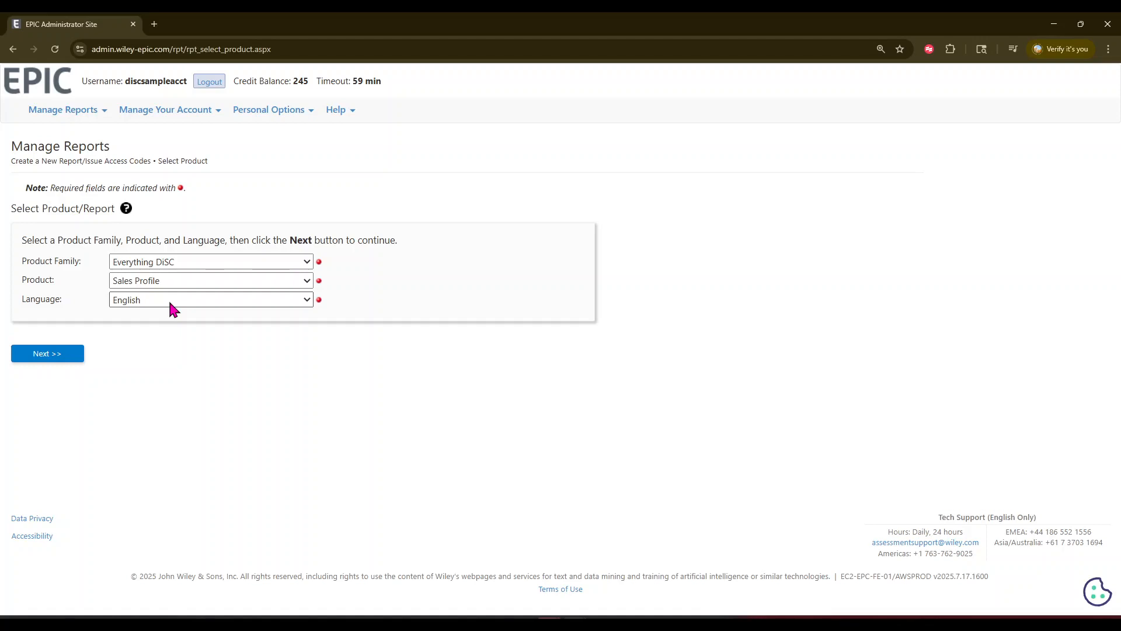
click(47, 353)
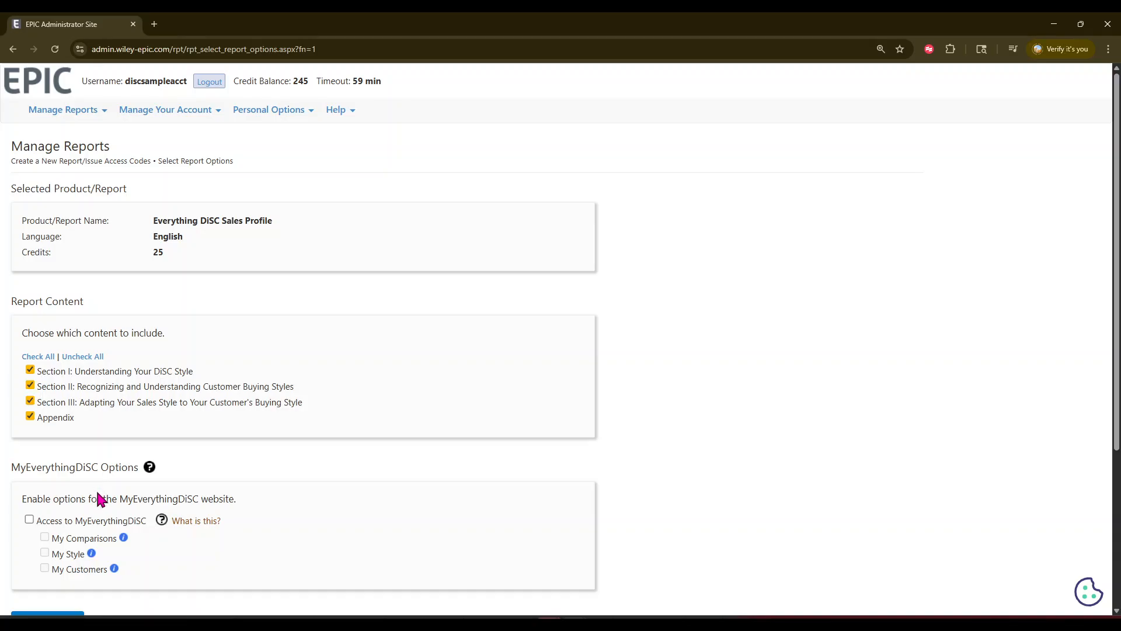
- Enable access to MyEverythingDiSC with My Comparisons, My Style and My Customers, and continue to access code assignment
click(37, 520)
click(69, 539)
click(71, 555)
click(71, 571)
scroll(70, 577, down, 1)
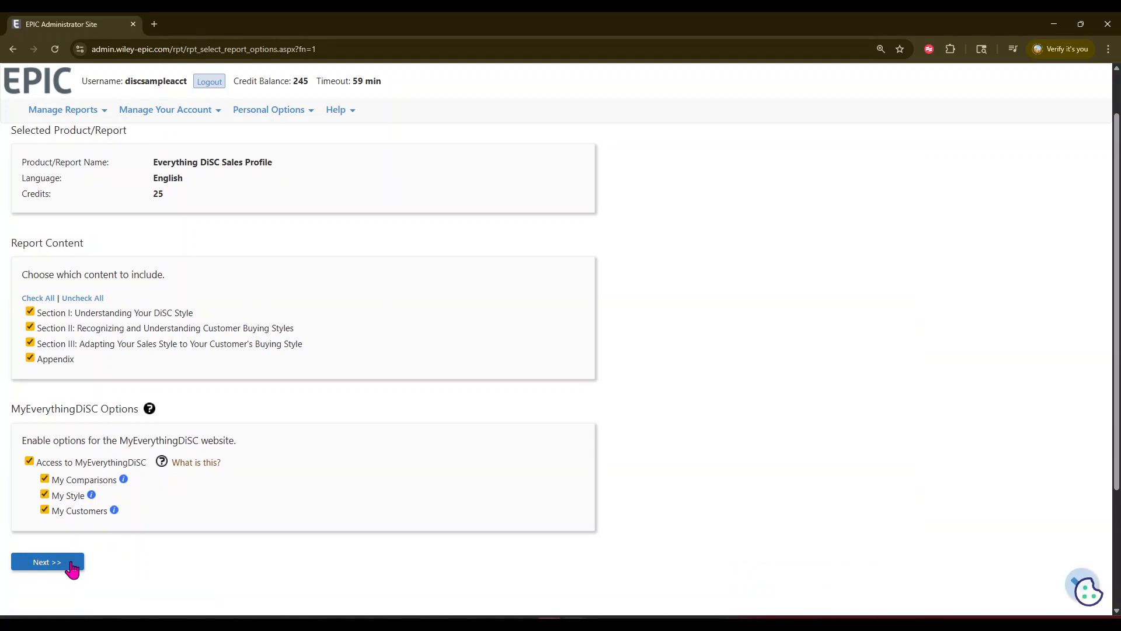
click(71, 564)
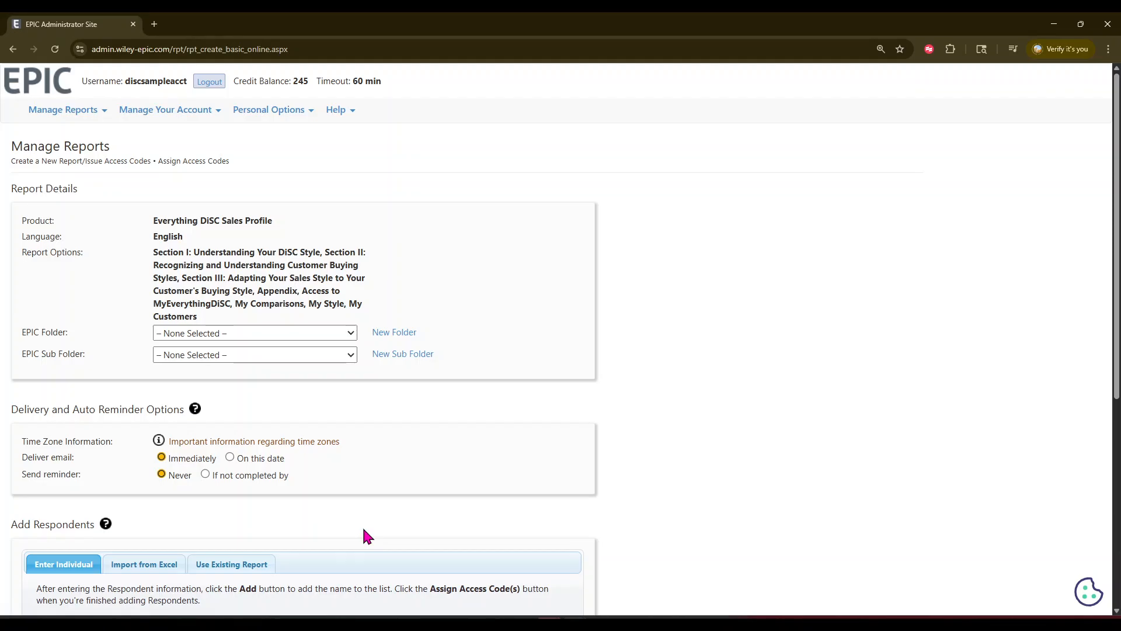
- Set the EPIC folder to Discprofile Sample and check its available sub folders without selecting one
click(353, 336)
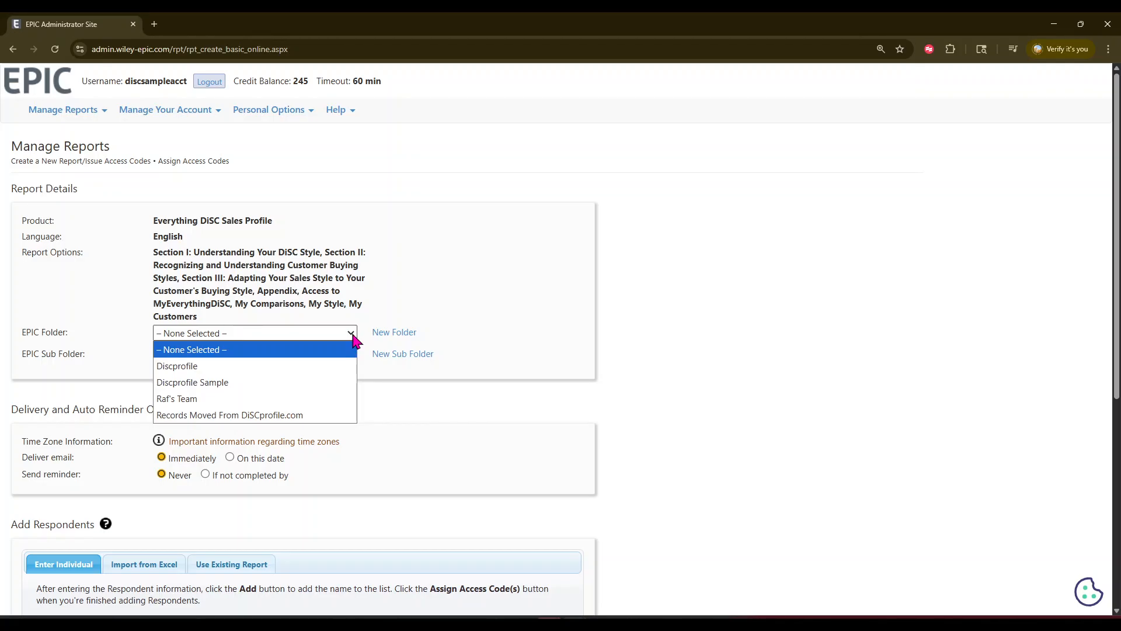
click(395, 333)
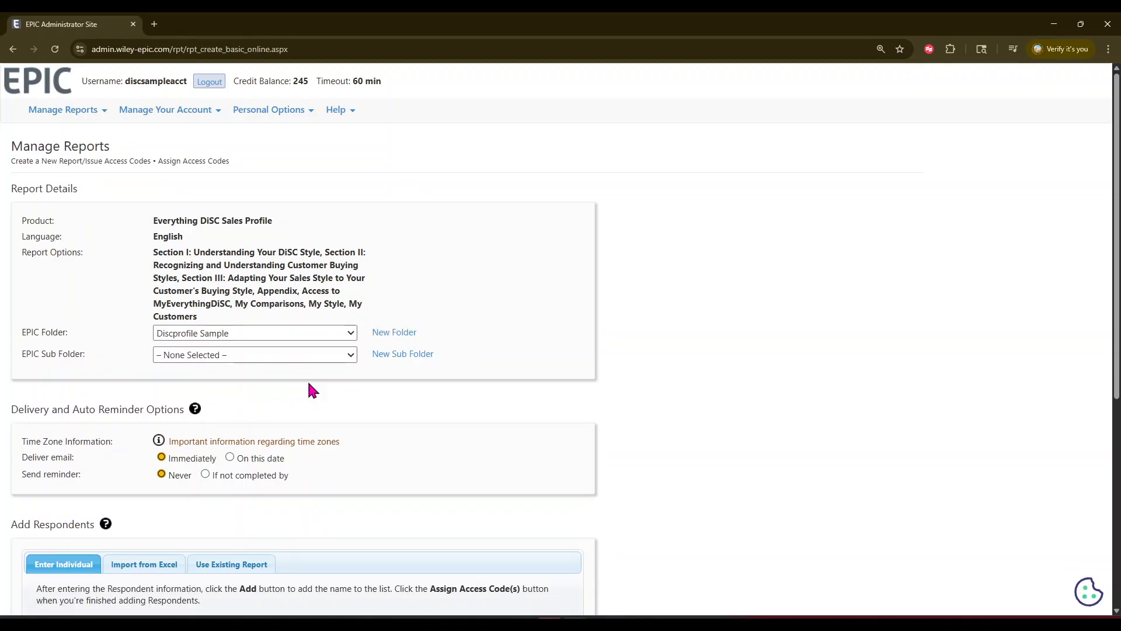
click(354, 357)
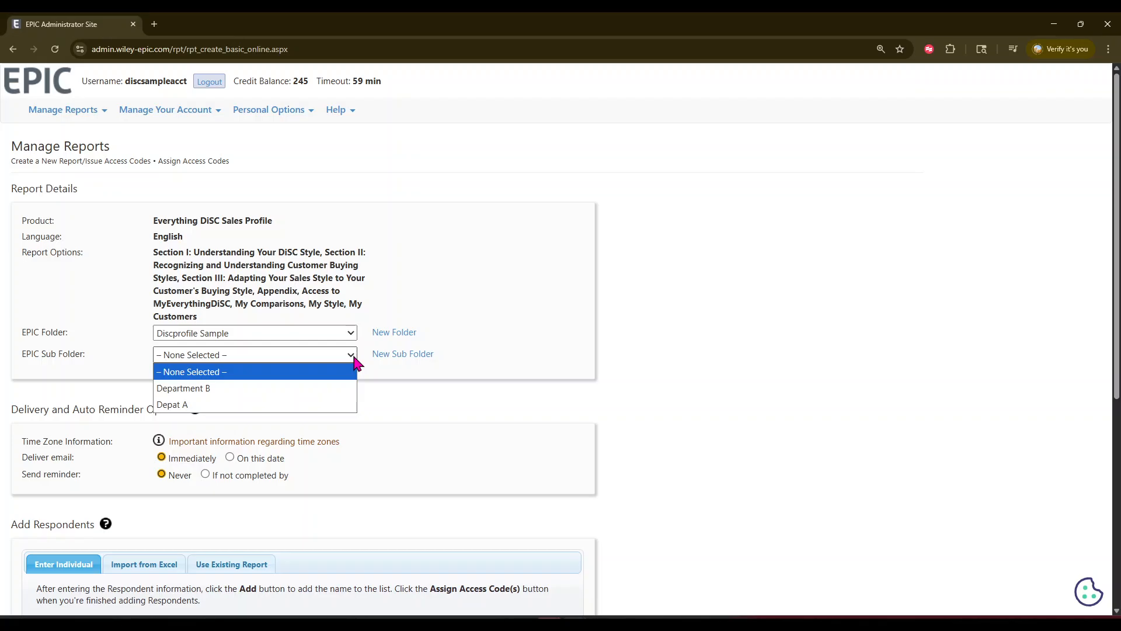
click(473, 356)
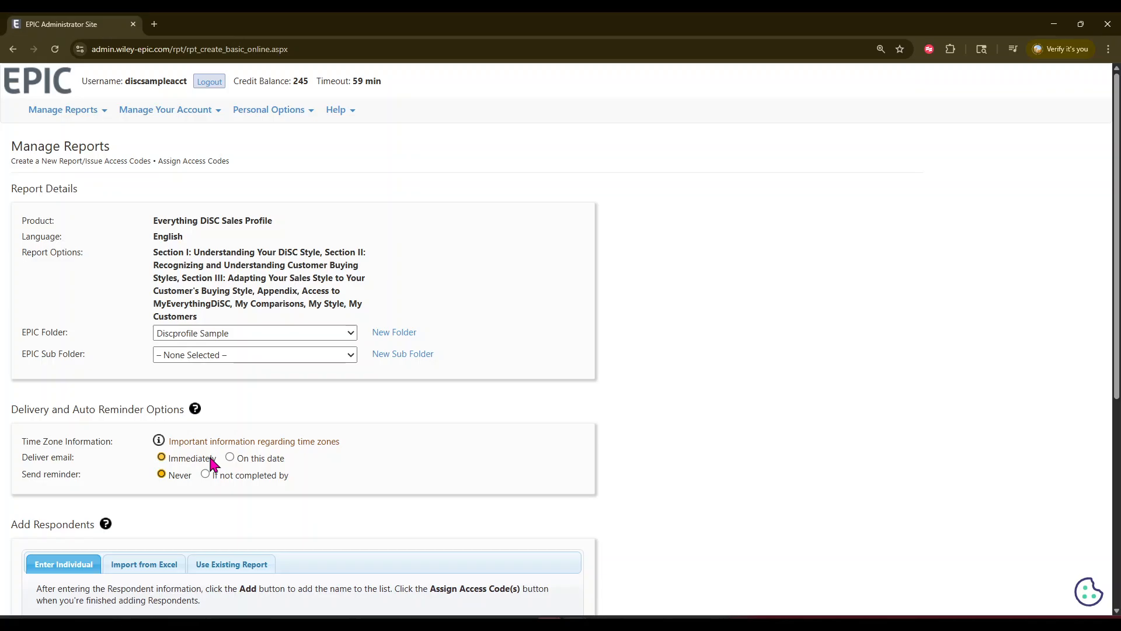
- Schedule the email delivery for 7/23/2025 at 01:30 PM and a reminder if not completed by 8/6/2025 at 01:45 PM
click(230, 458)
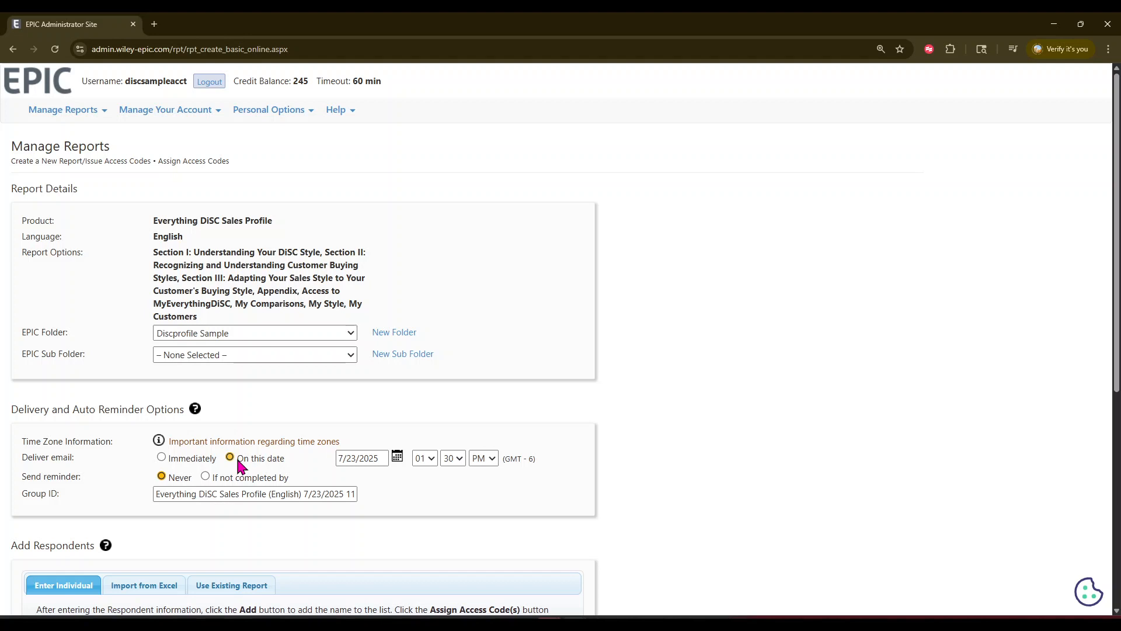
click(205, 476)
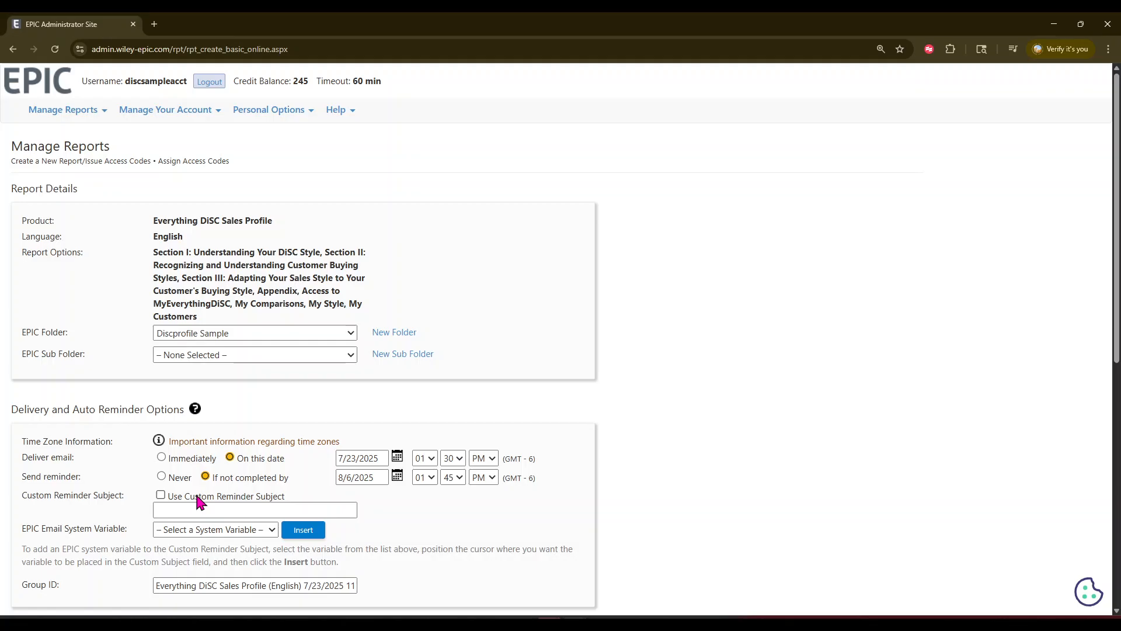
click(397, 476)
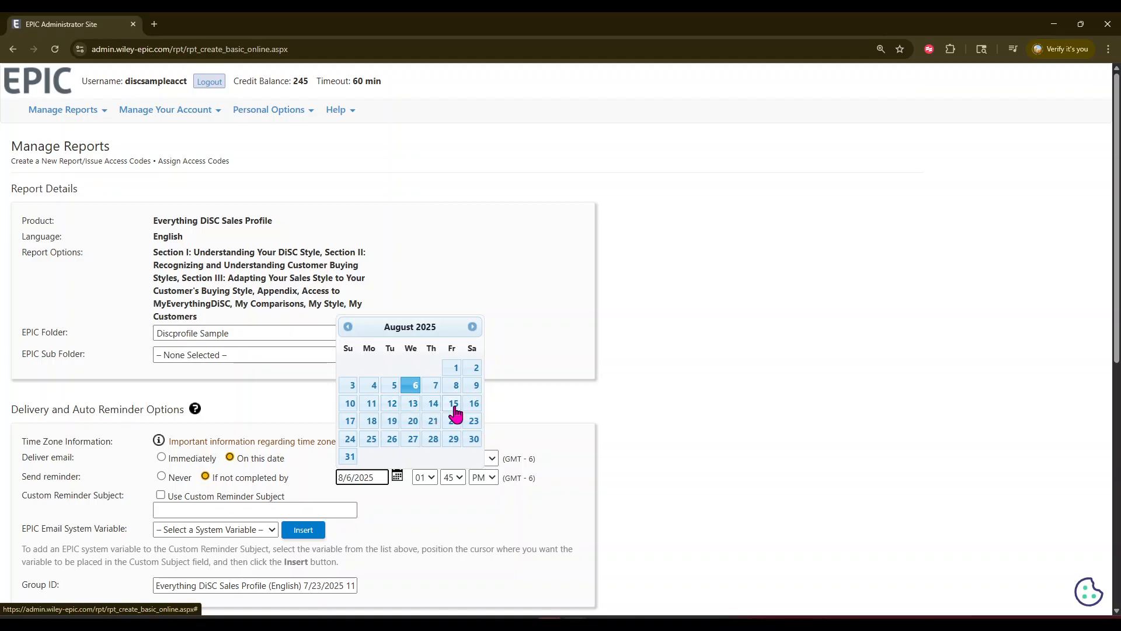
click(413, 387)
- Enter the custom reminder subject "Please Complete your DiSC Profile by EOW" and insert the [RESPONDENT NAME] variable at its start
click(268, 507)
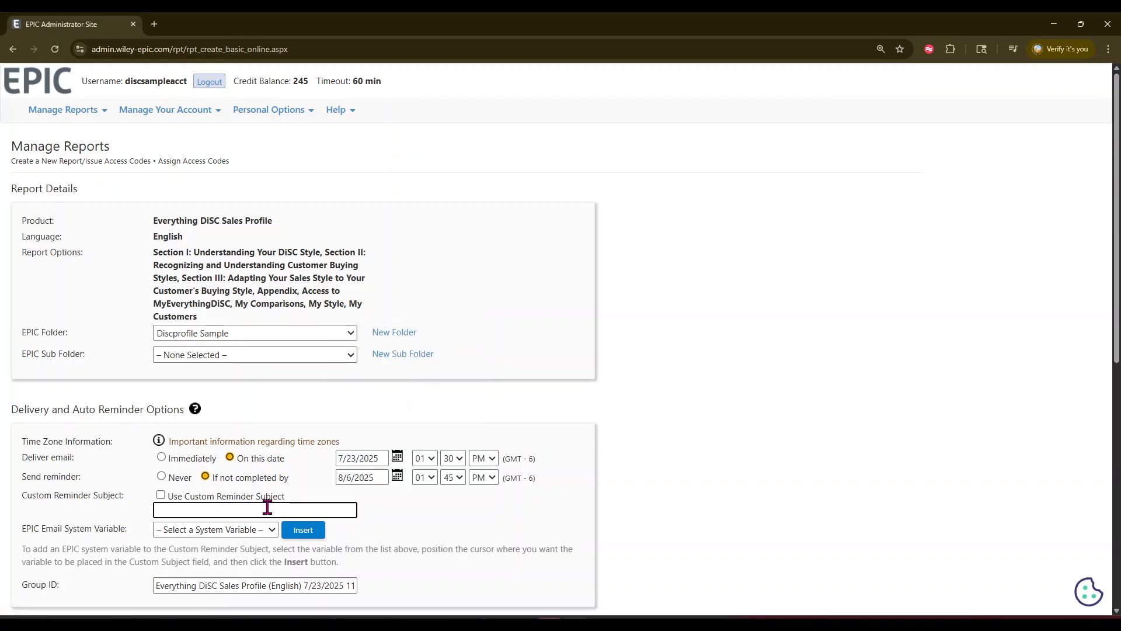
text(Please Complete your DiSC Profile by EOW)
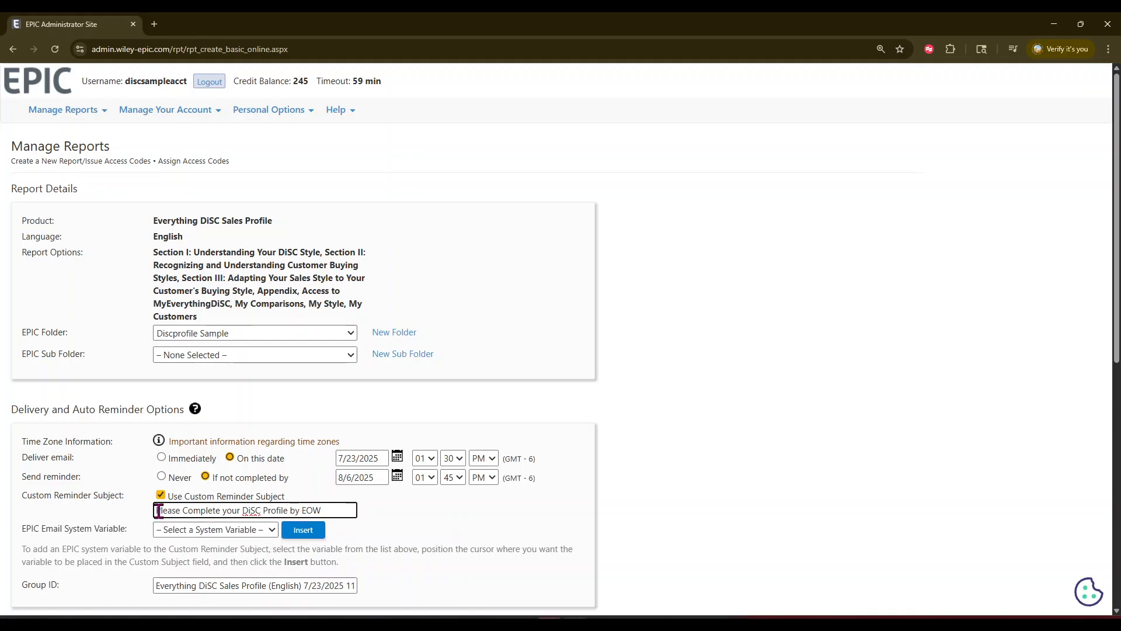
click(272, 531)
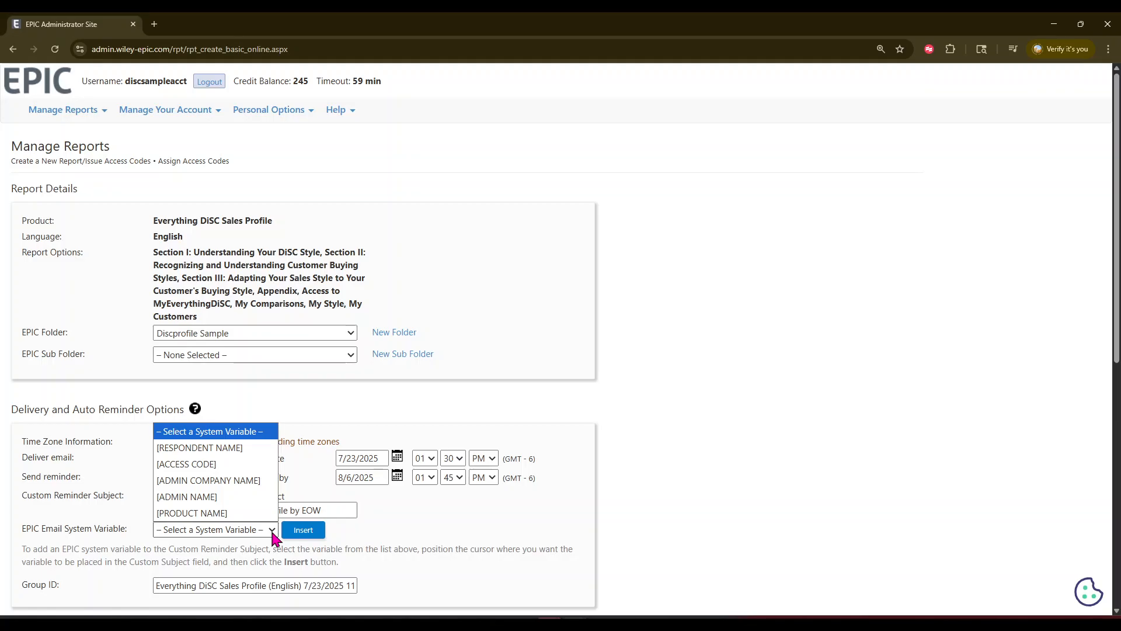
click(257, 449)
click(156, 511)
click(303, 530)
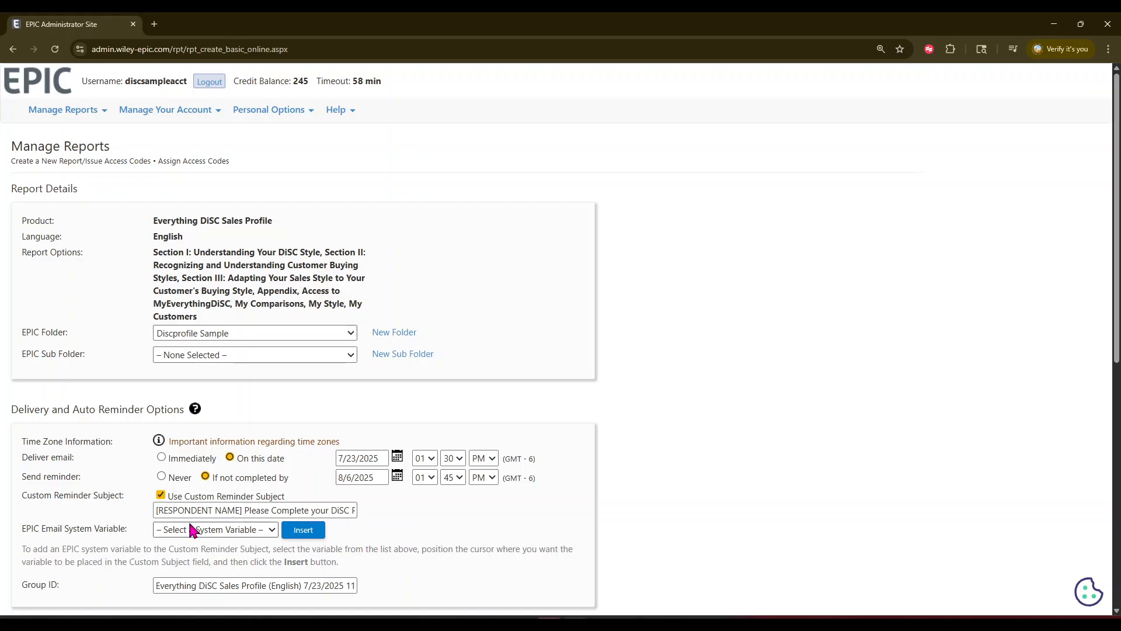
drag(302, 510, 378, 521)
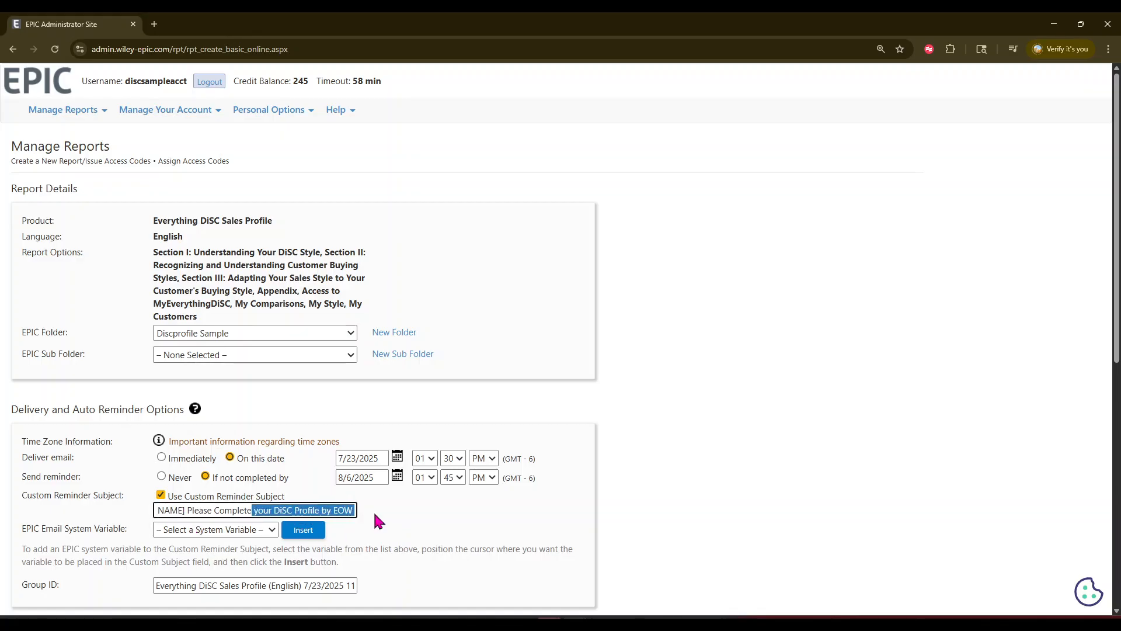
click(376, 515)
- Add an individual respondent with their email and name, quantity 1 and View Report set to Yes
scroll(376, 514, down, 5)
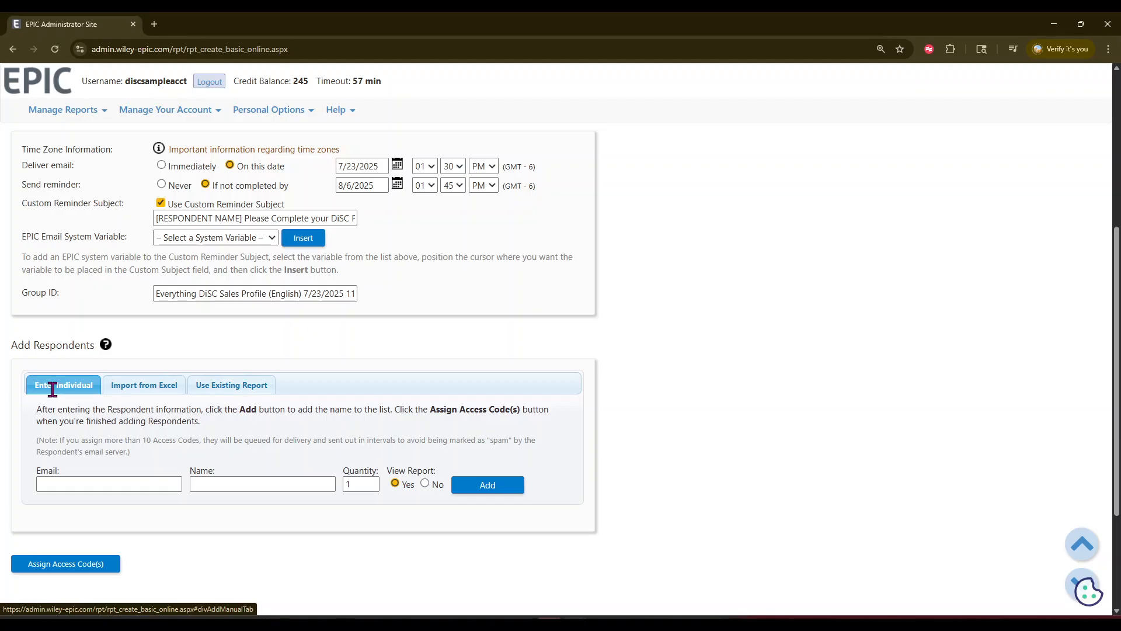
click(55, 484)
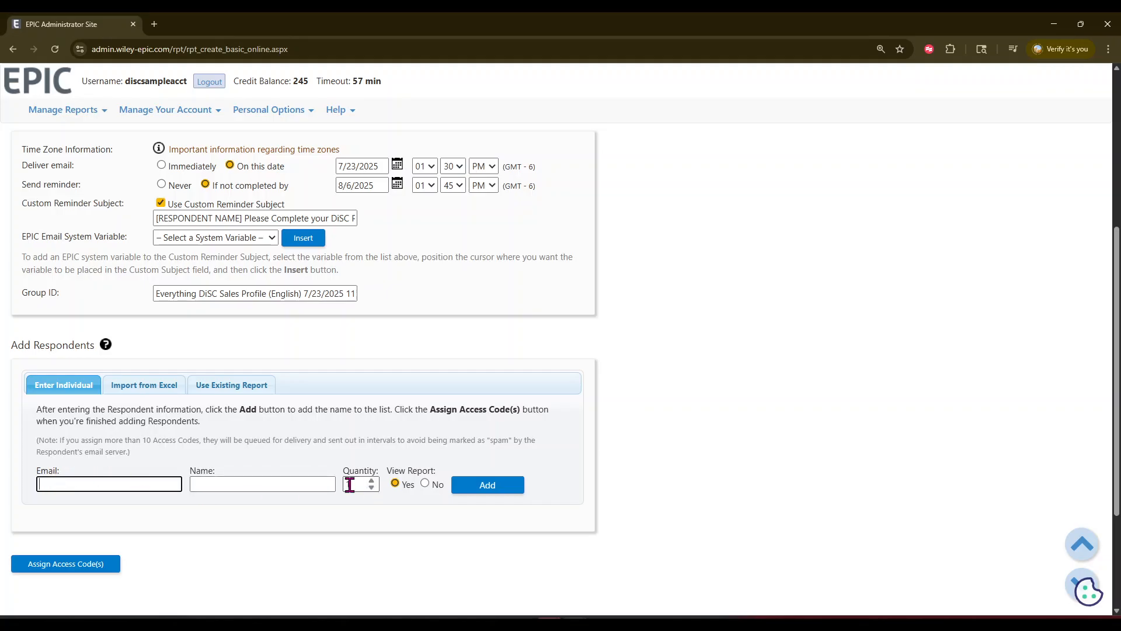
drag(386, 470, 437, 472)
click(436, 472)
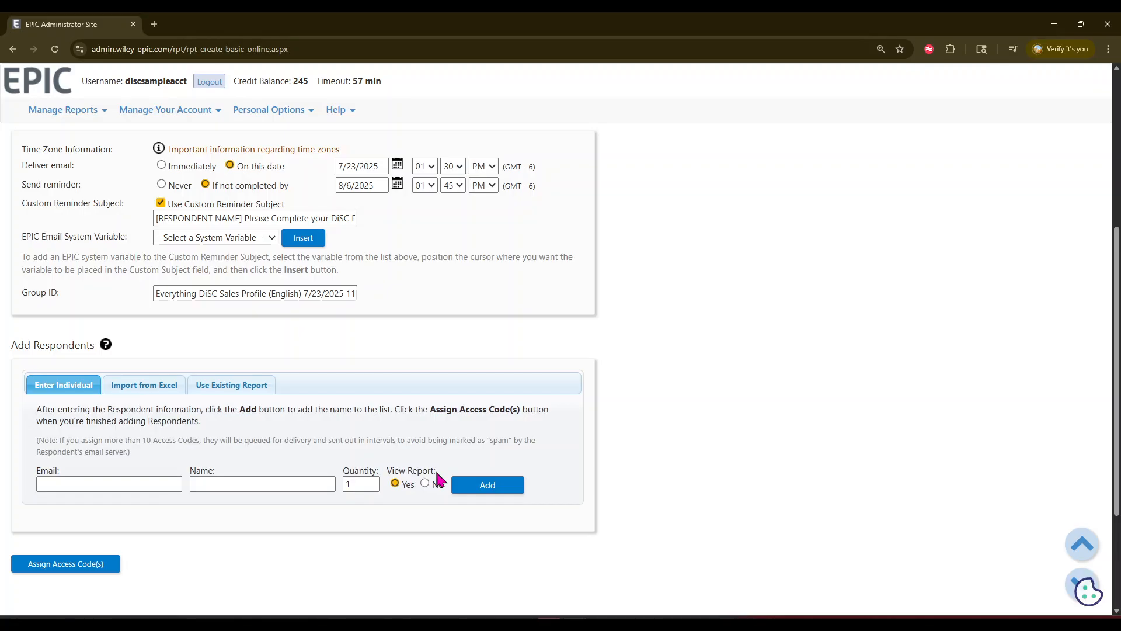
drag(383, 471, 440, 472)
click(440, 472)
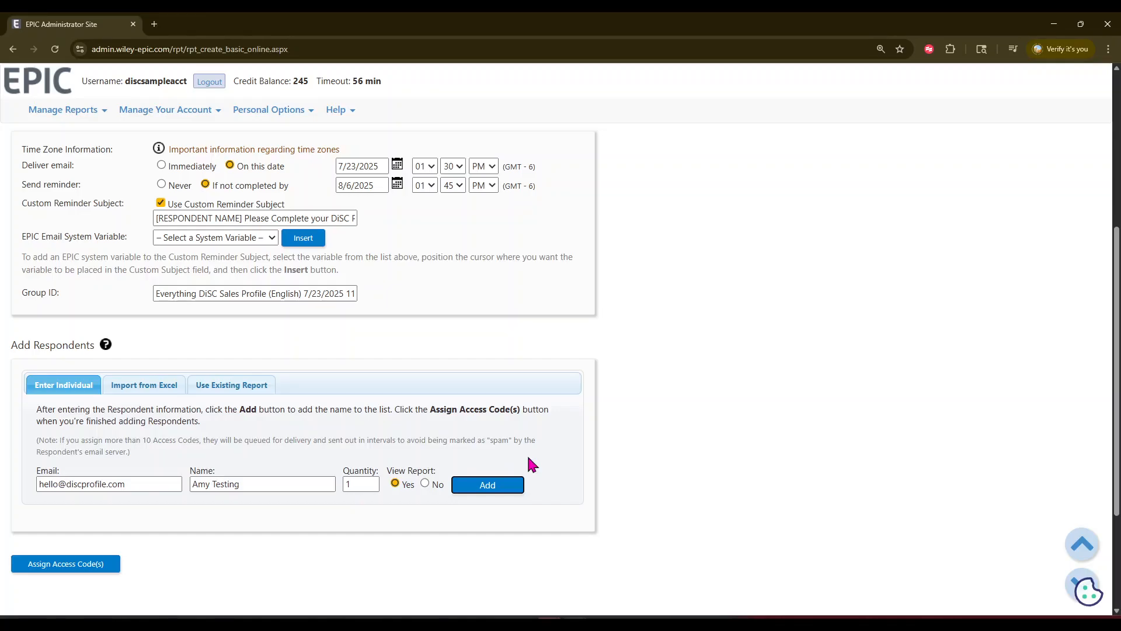
click(491, 490)
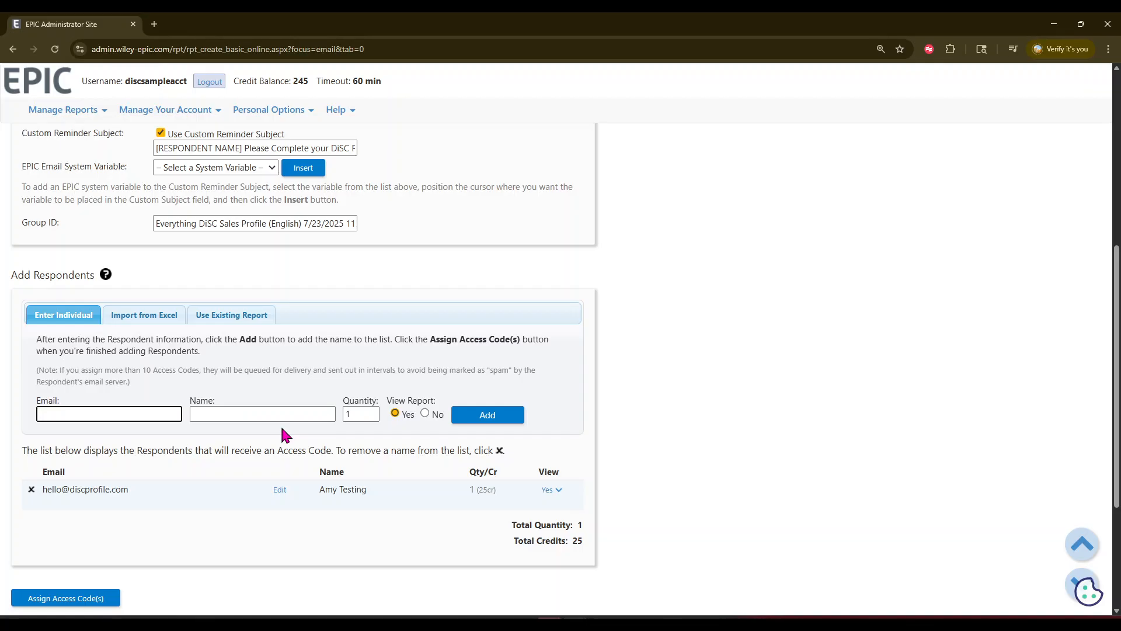
- View the Excel import option for respondents, then open the search criteria for respondents with existing reports
click(135, 319)
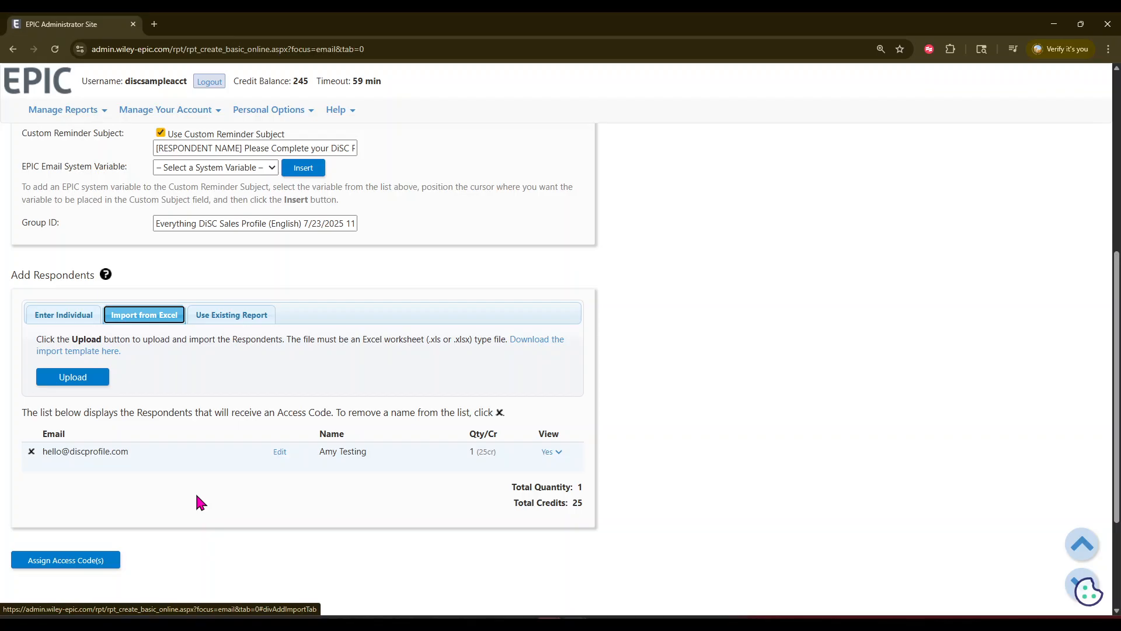
click(234, 319)
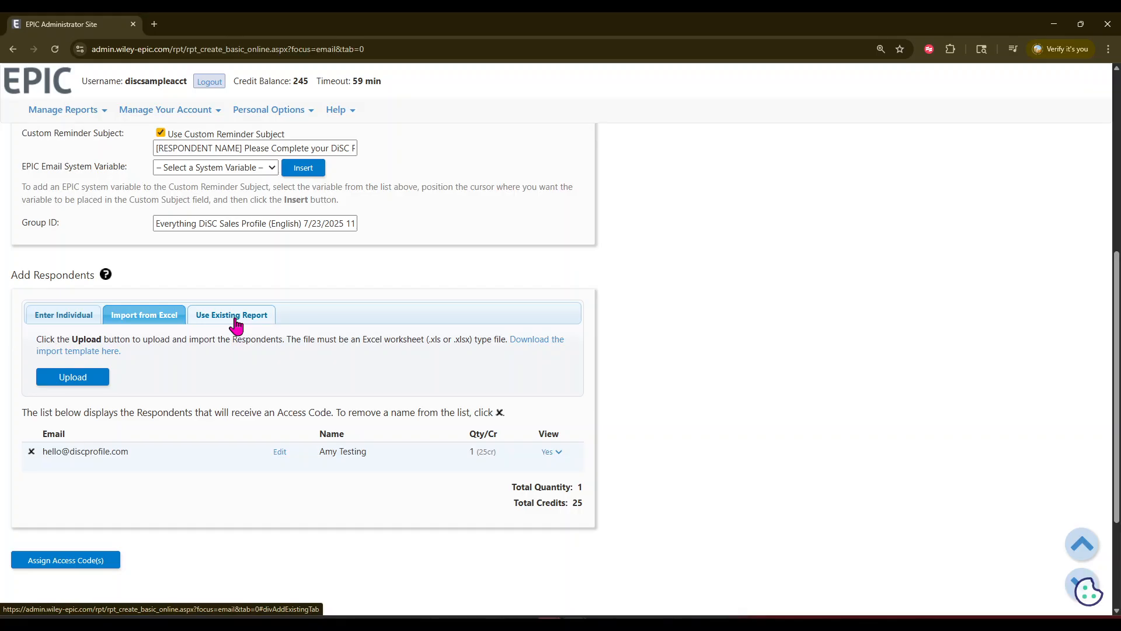
click(236, 318)
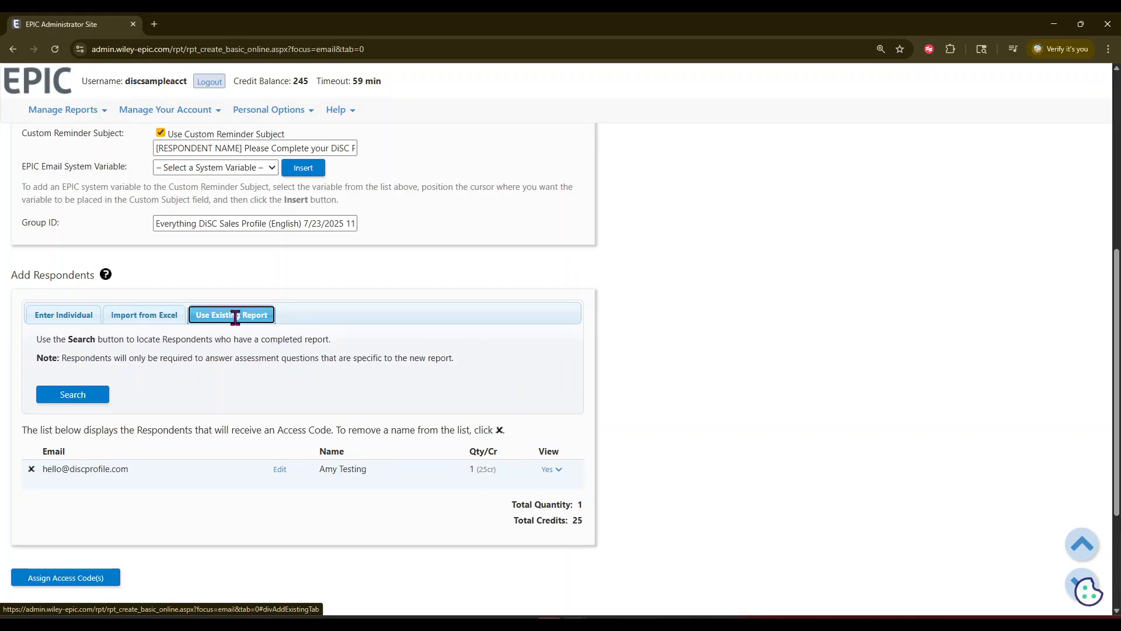
click(76, 398)
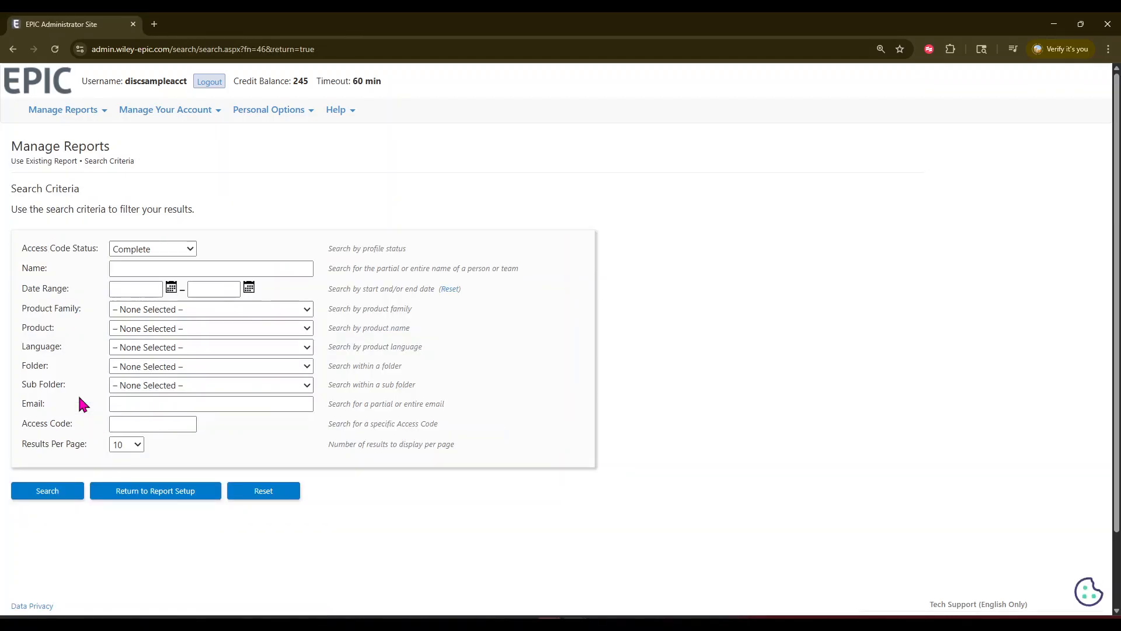
- Search completed reports and add the respondents of the Management Profile assigned 11/10/2023 and the Productive Conflict report completed 10/9/2017 to the respondent list
click(59, 495)
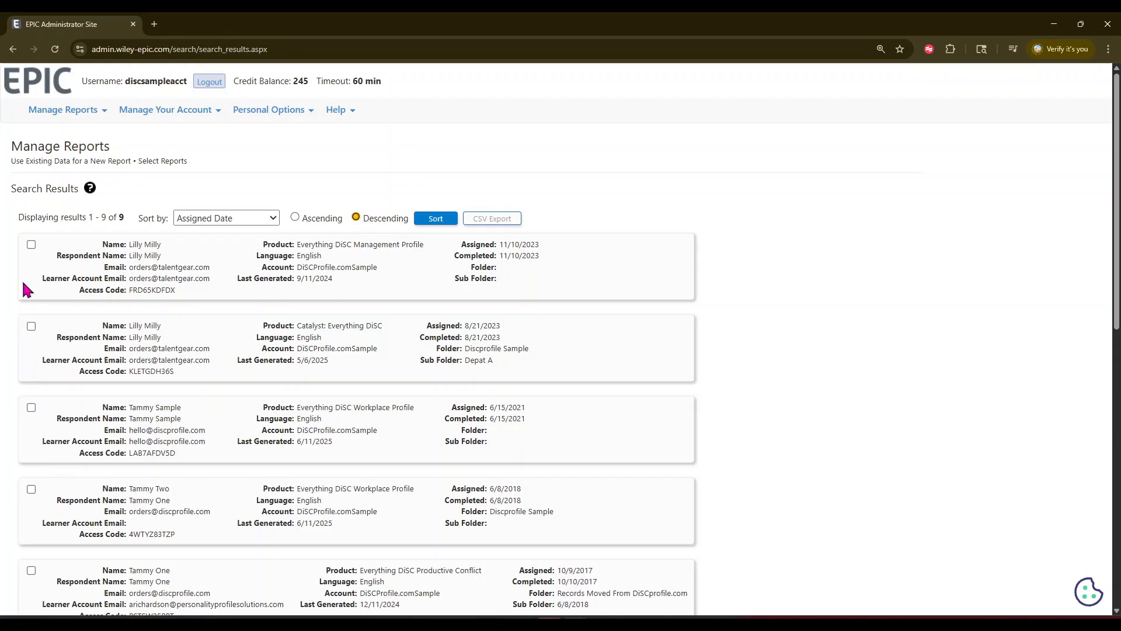
click(31, 245)
scroll(40, 413, down, 4)
click(31, 419)
scroll(33, 424, down, 5)
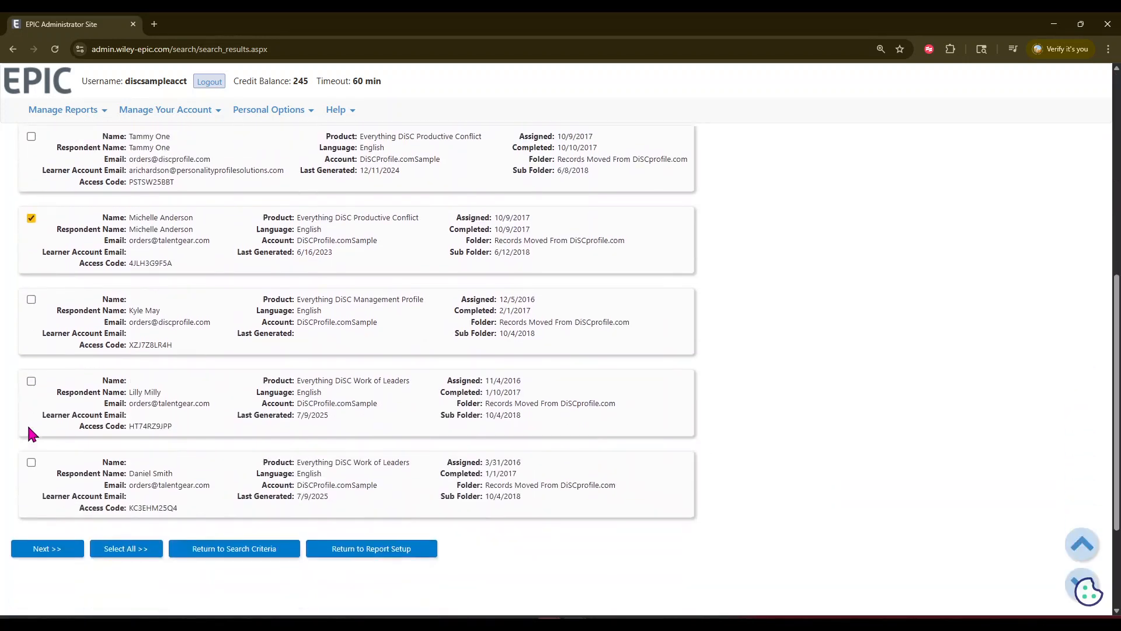
click(37, 457)
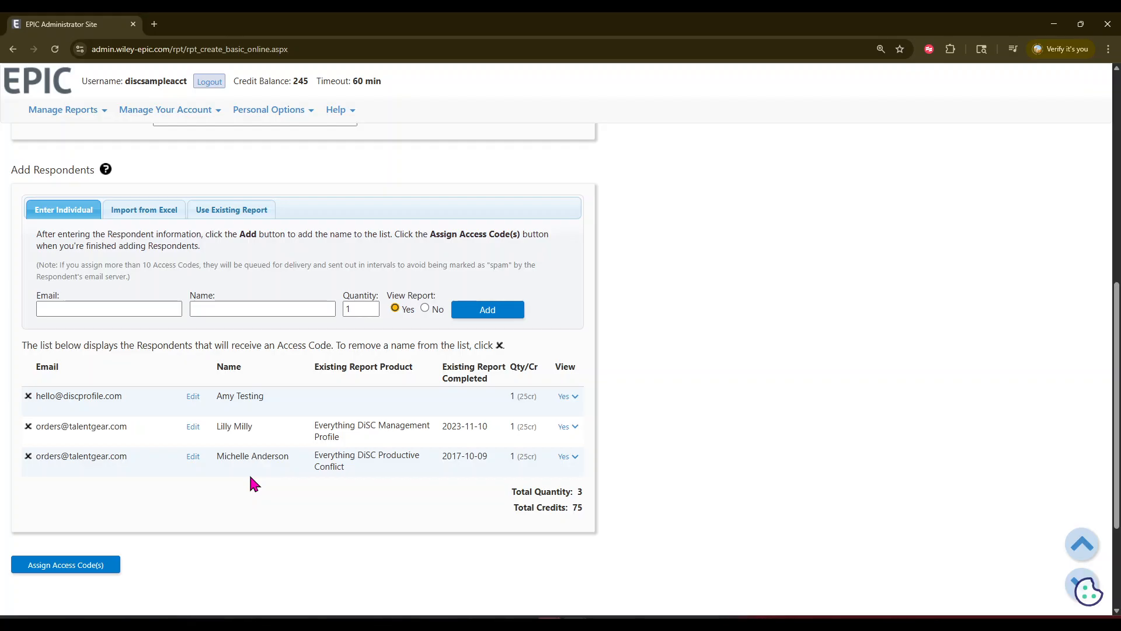
- Assign the access codes to the listed respondents, accepting the credit deduction and choosing to include a custom email message
drag(505, 425, 536, 431)
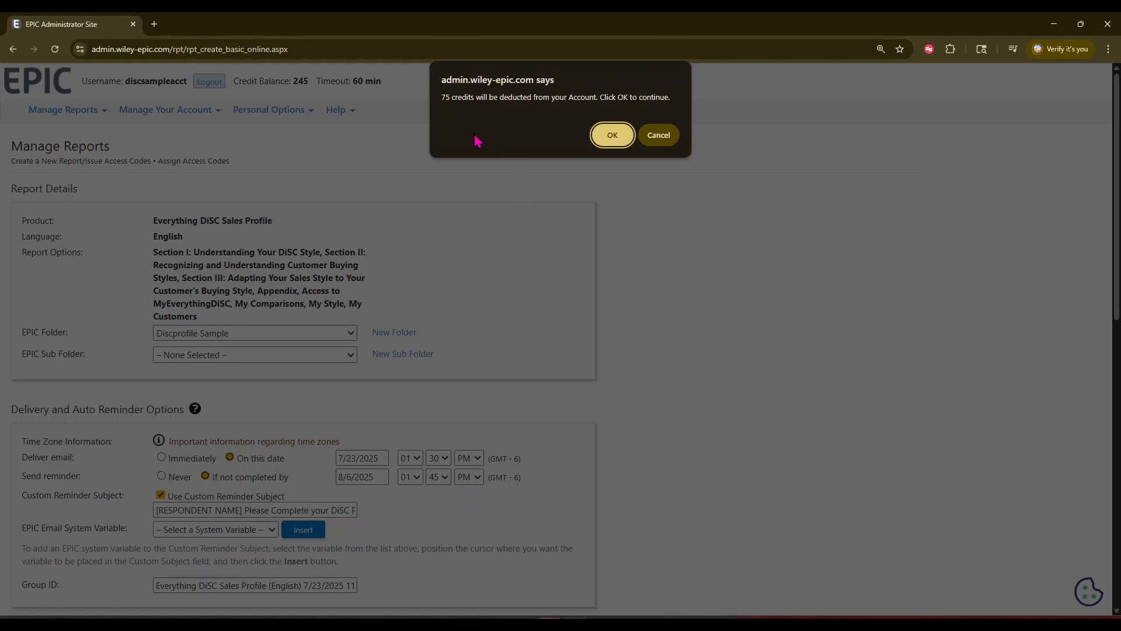
click(613, 136)
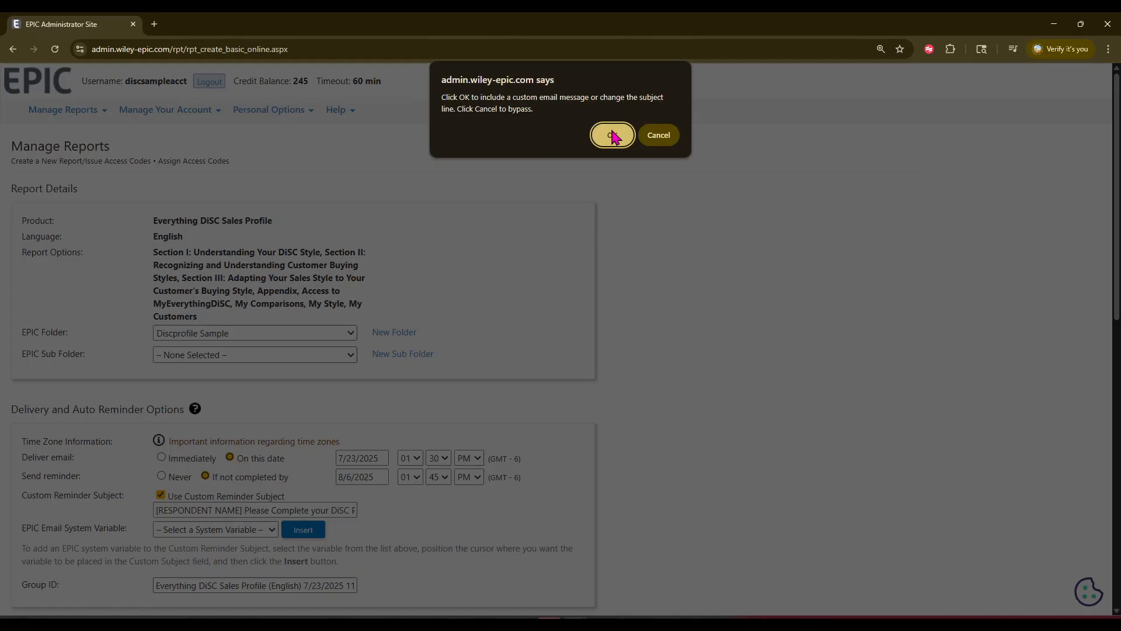
click(612, 133)
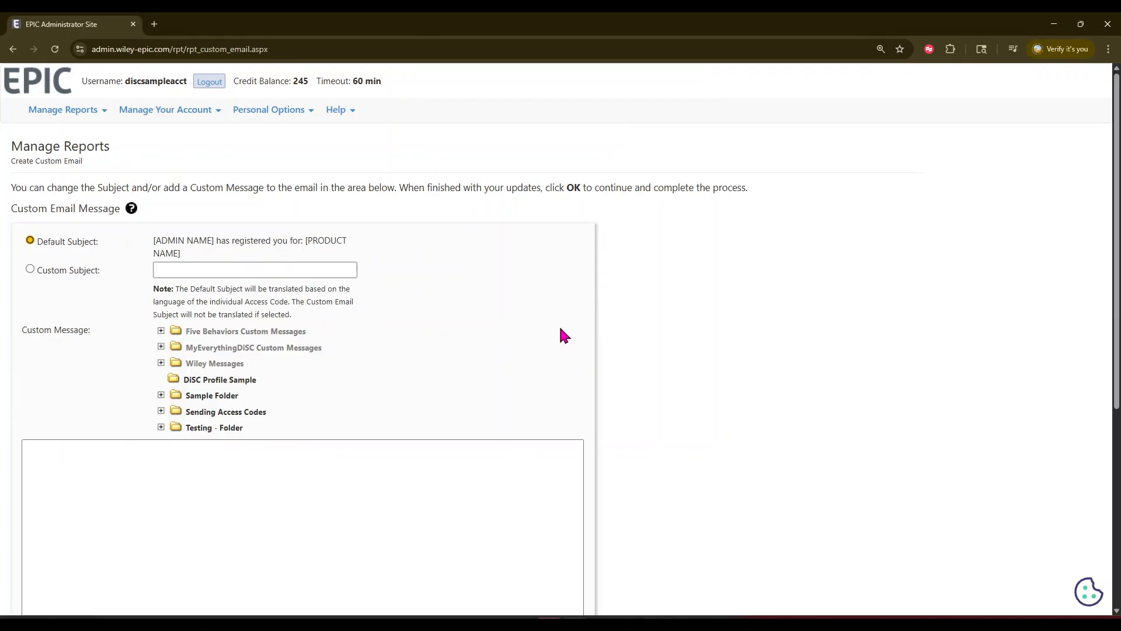
- Load the "Please complete" message from the Sending Access Codes folder as the custom email message and complete the assignment
scroll(560, 329, down, 3)
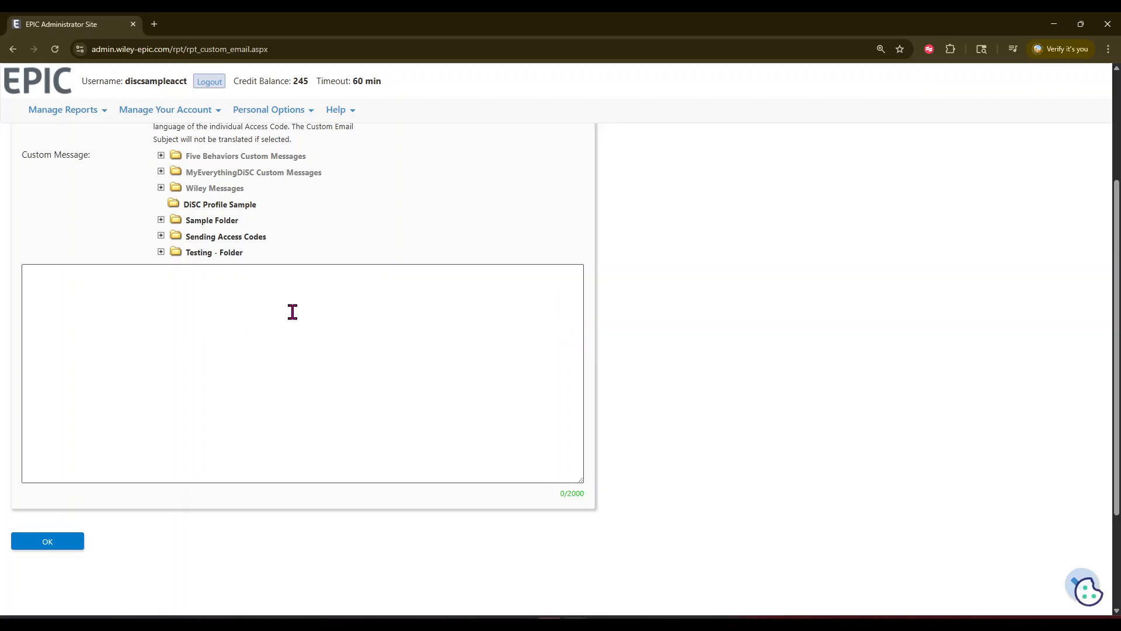
click(161, 236)
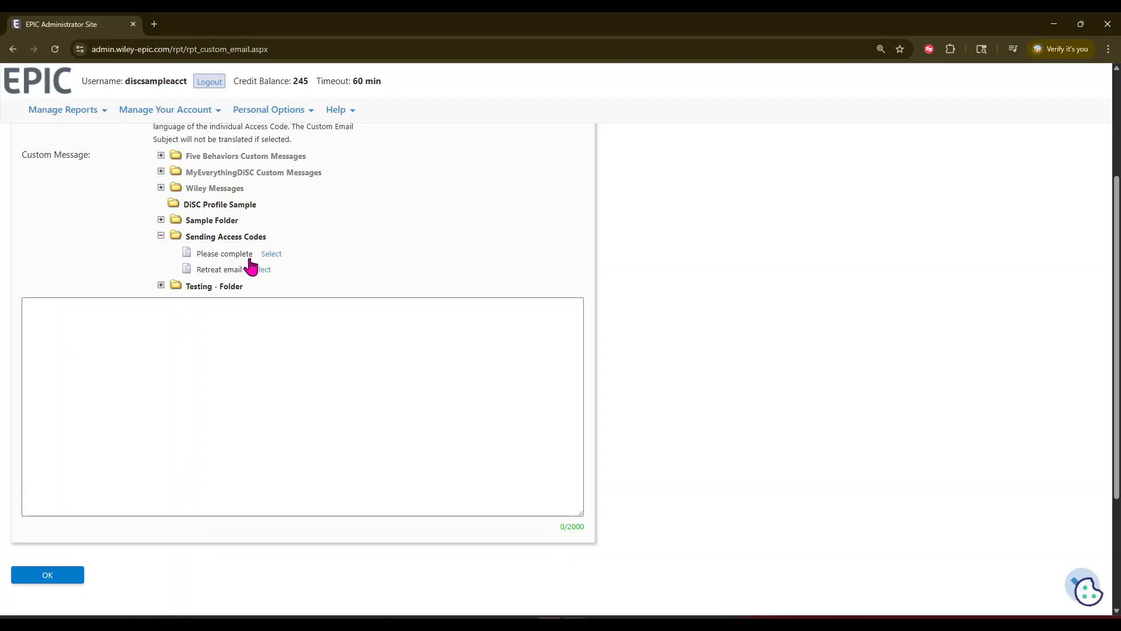
click(276, 256)
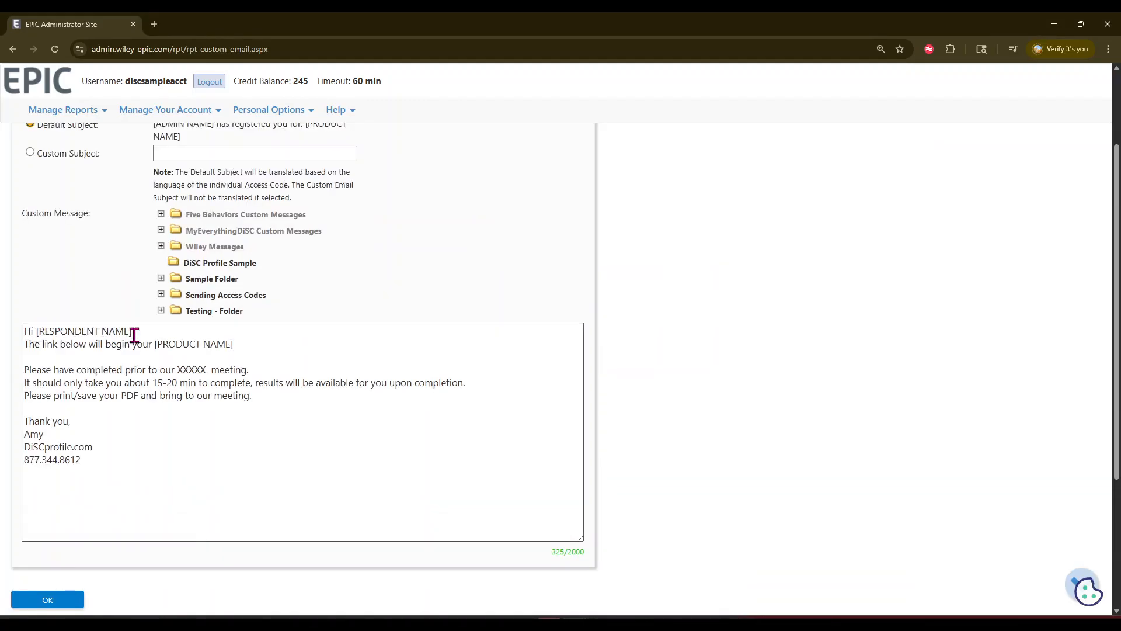
double_click(184, 374)
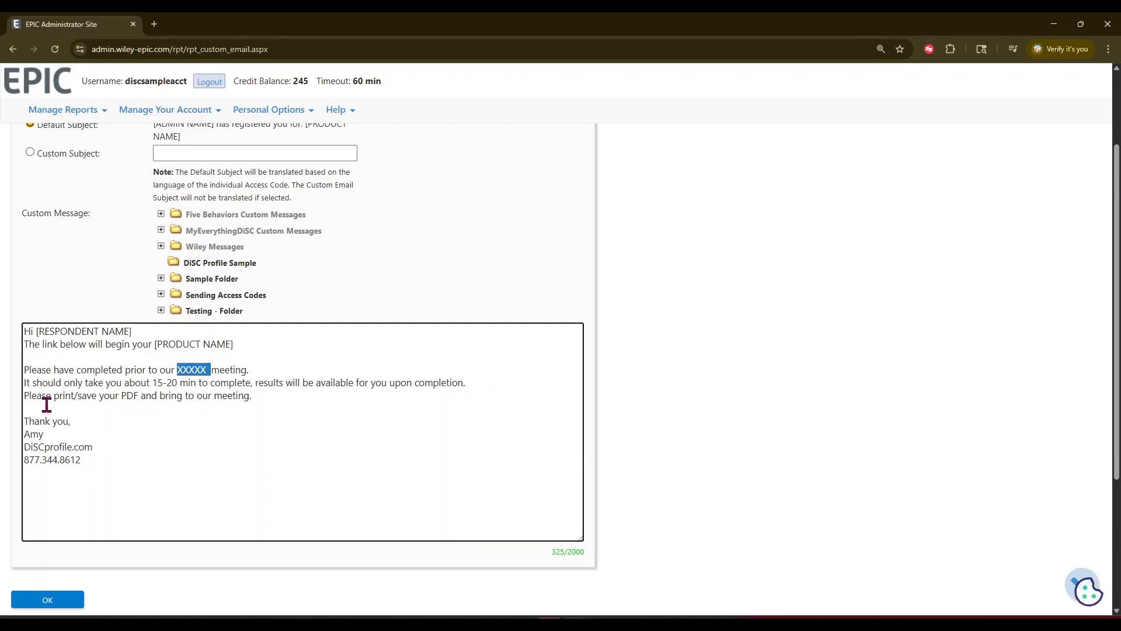
click(118, 484)
click(60, 605)
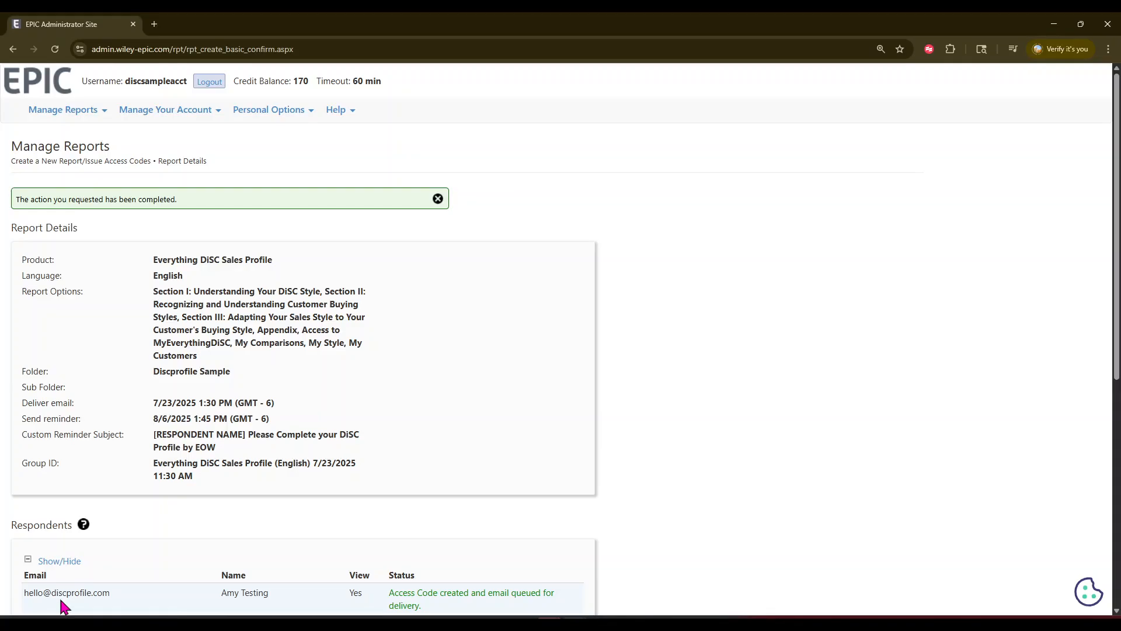
- Review the confirmed delivery time, respondent statuses and credit summary, and return to the EPIC home page to check the access code status
scroll(63, 607, down, 2)
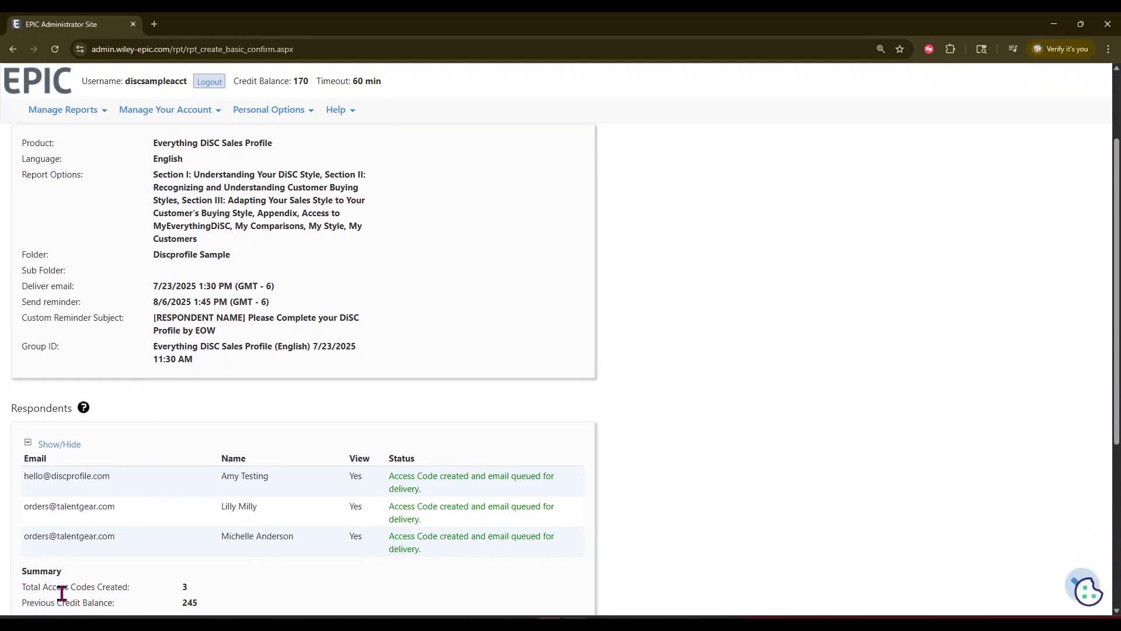
drag(153, 286, 277, 286)
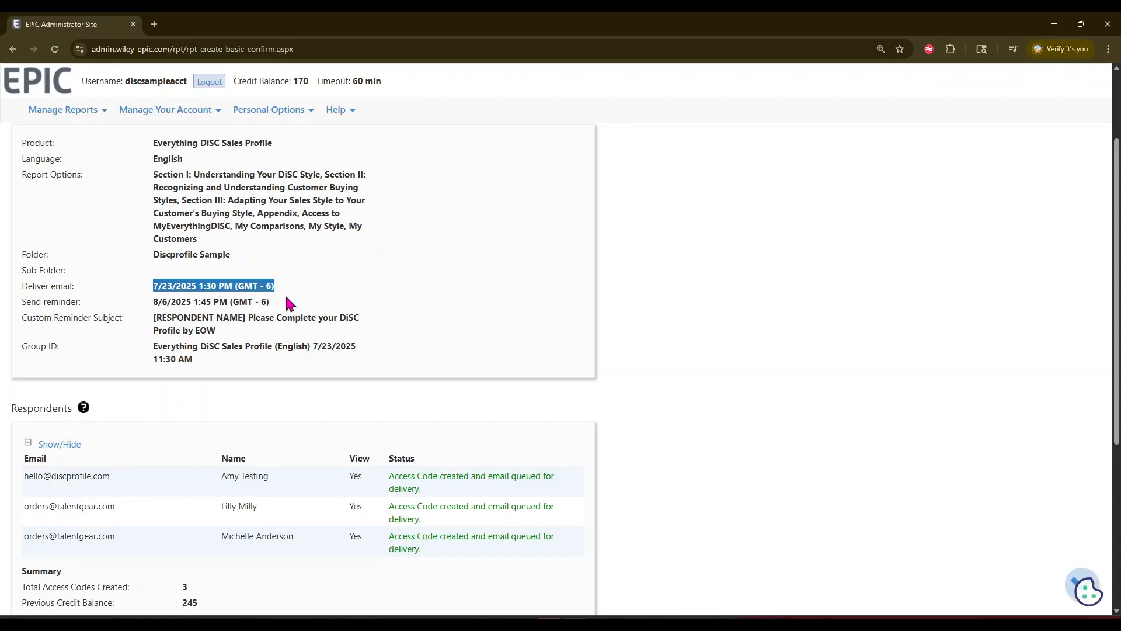
scroll(146, 488, down, 3)
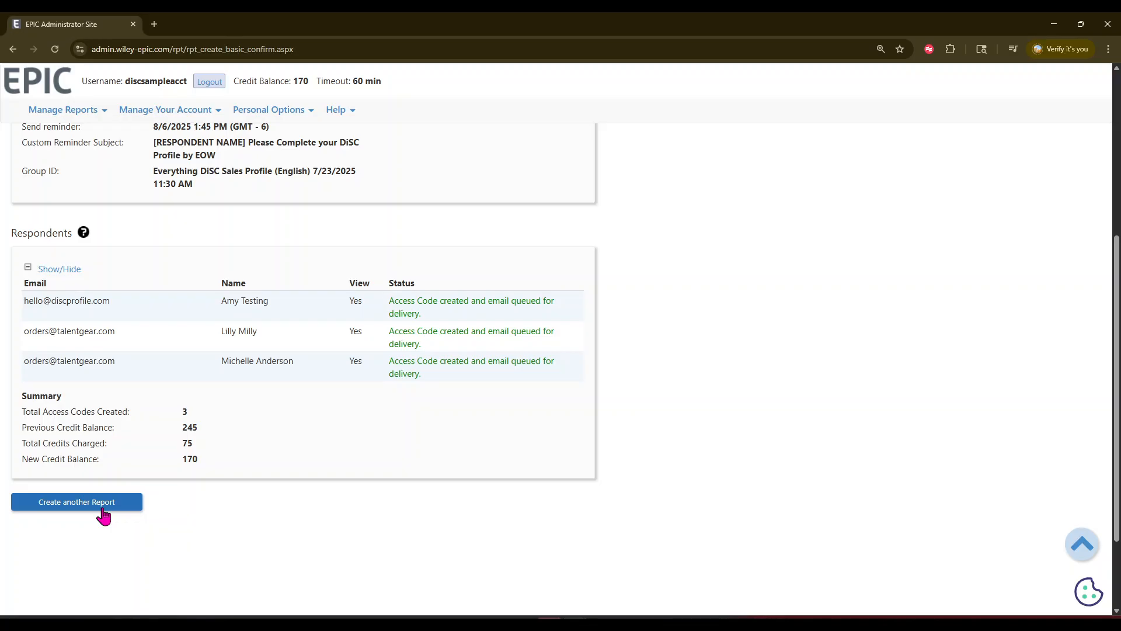
scroll(105, 516, up, 5)
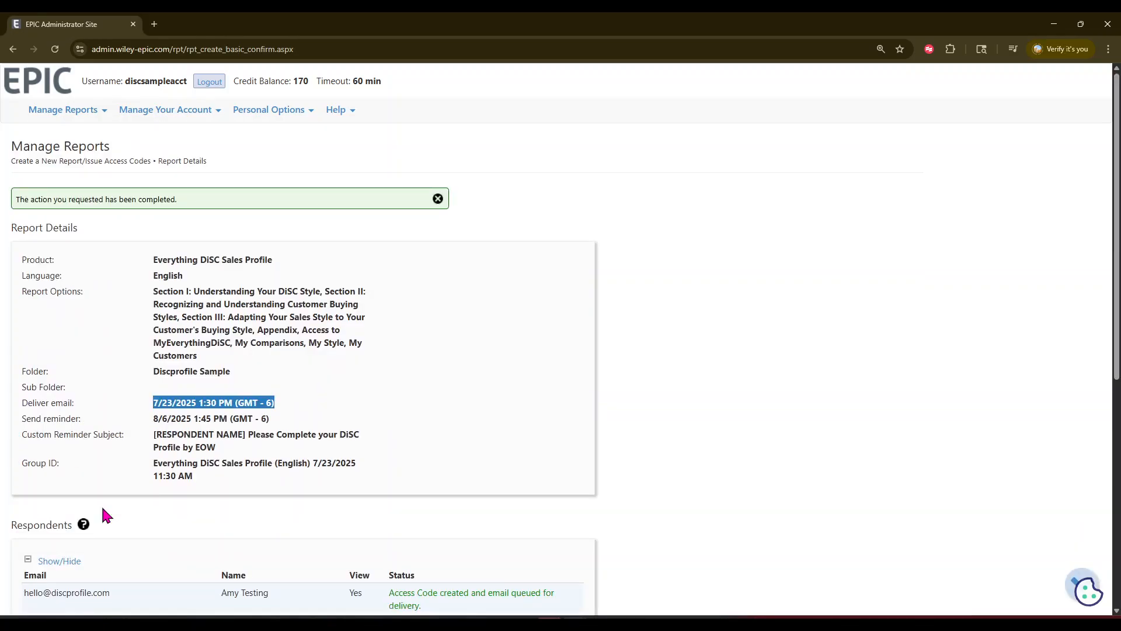
click(36, 91)
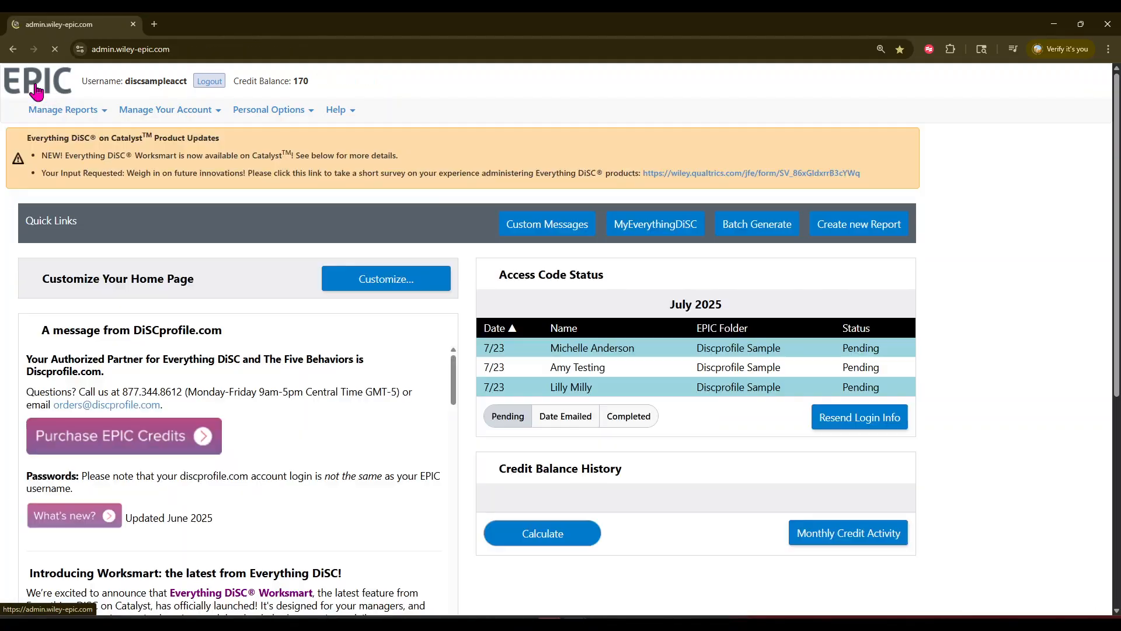
mouse_move(44, 110)
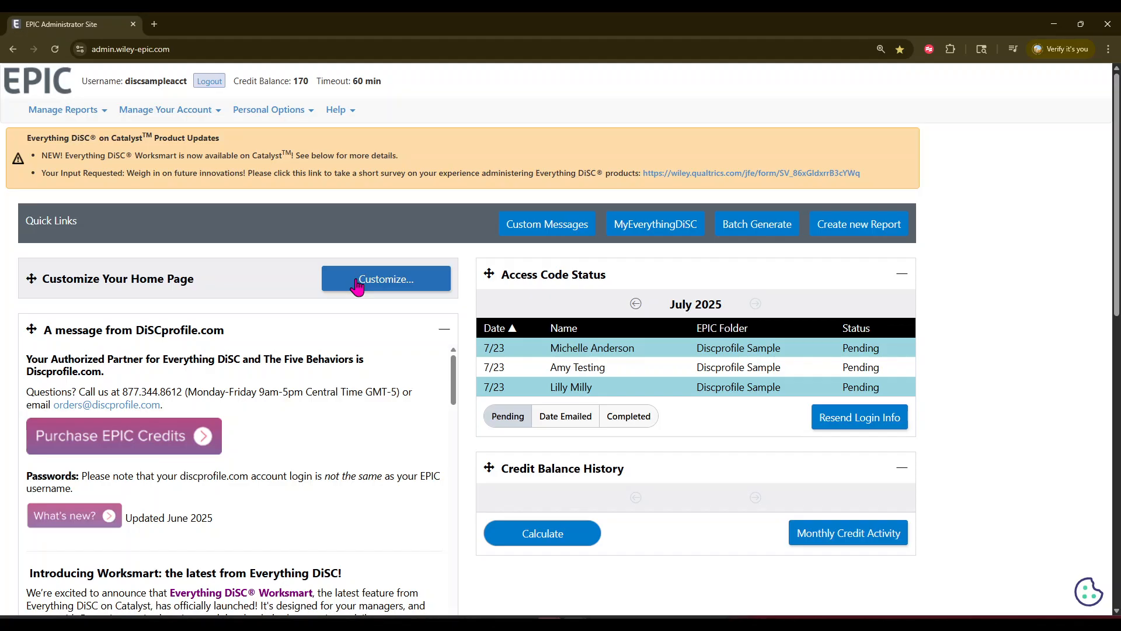
- Start a new report with product family Everything DiSC, product Facilitator Report and language English
click(74, 115)
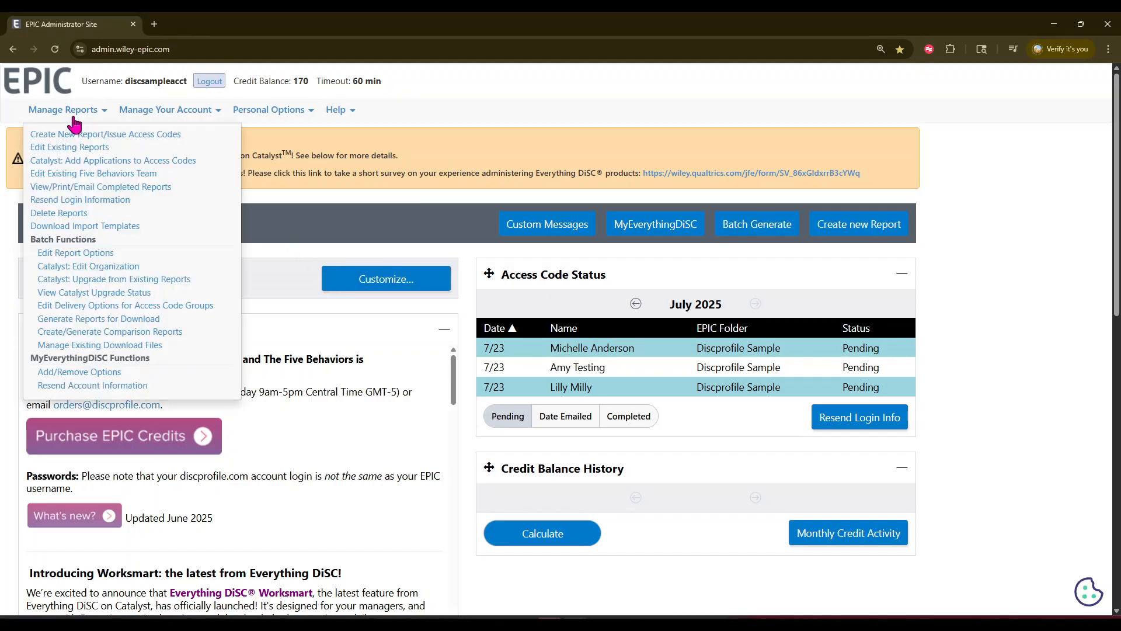
click(73, 135)
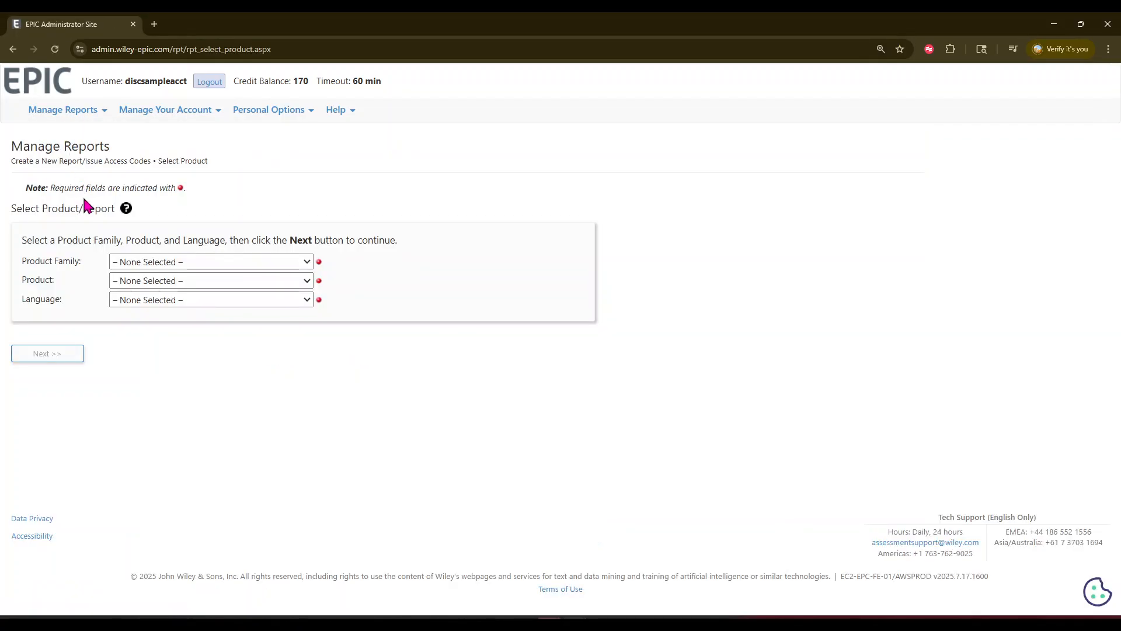
click(170, 263)
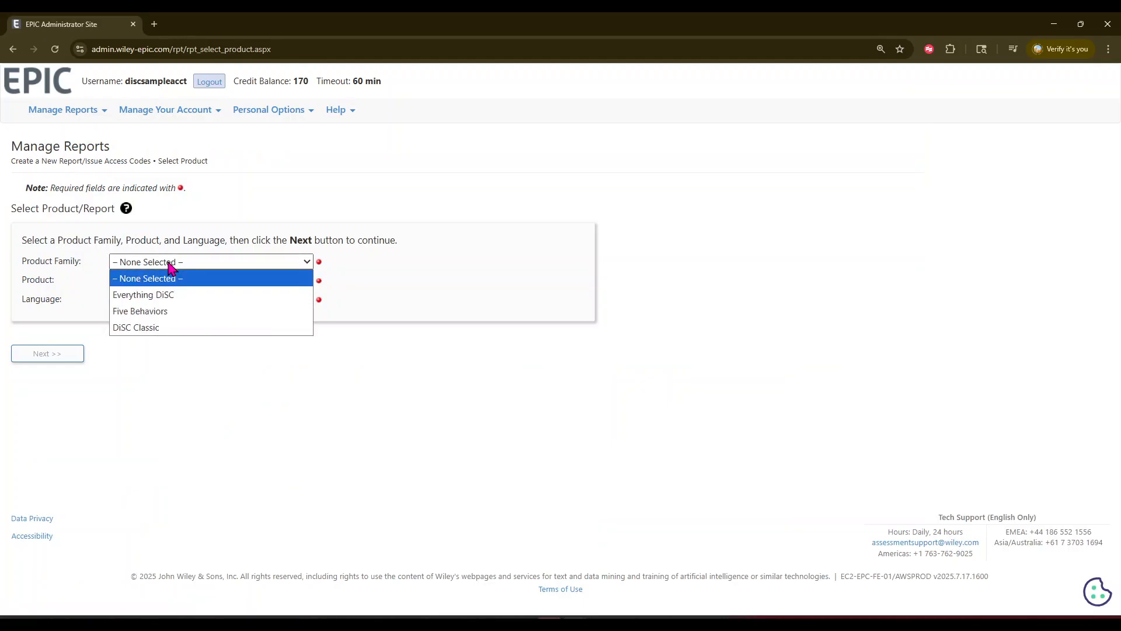
click(169, 298)
click(169, 284)
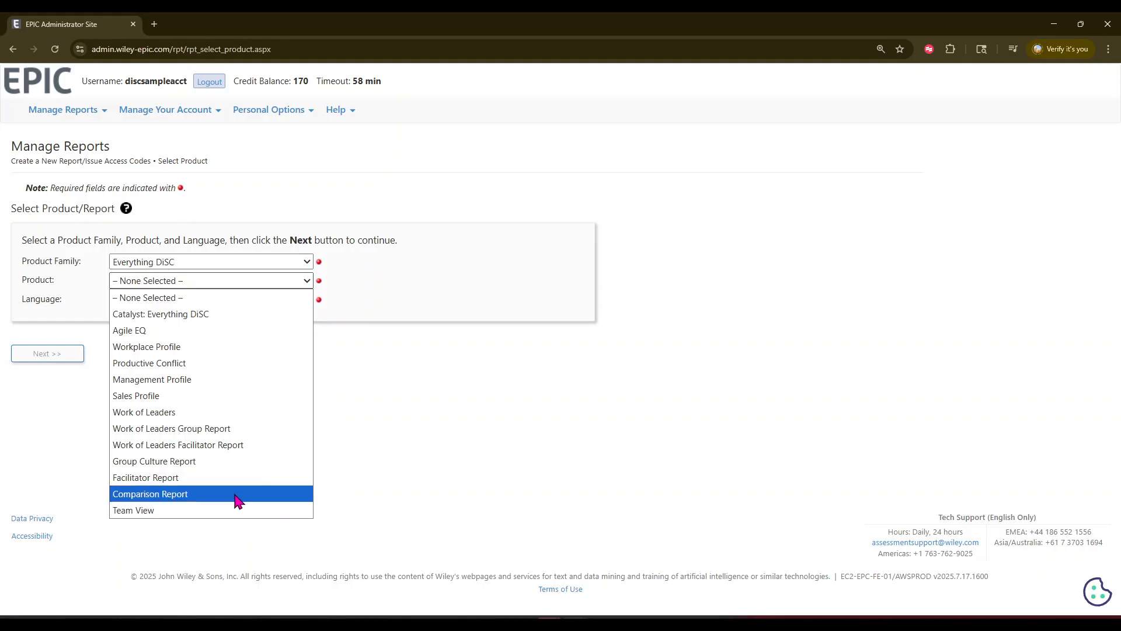
click(246, 483)
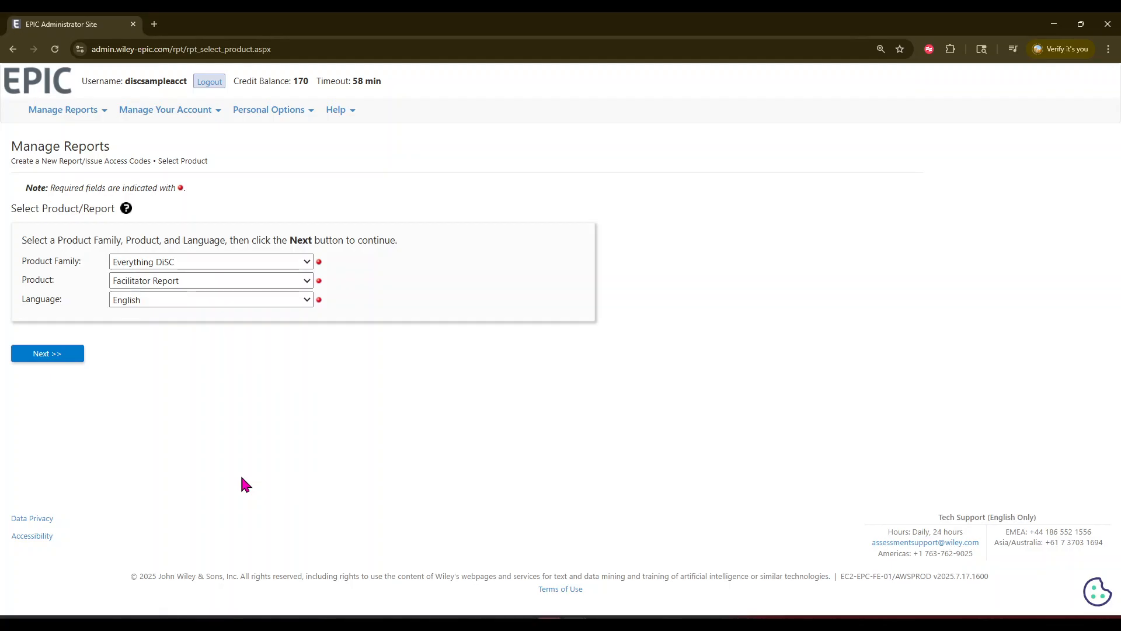
click(67, 360)
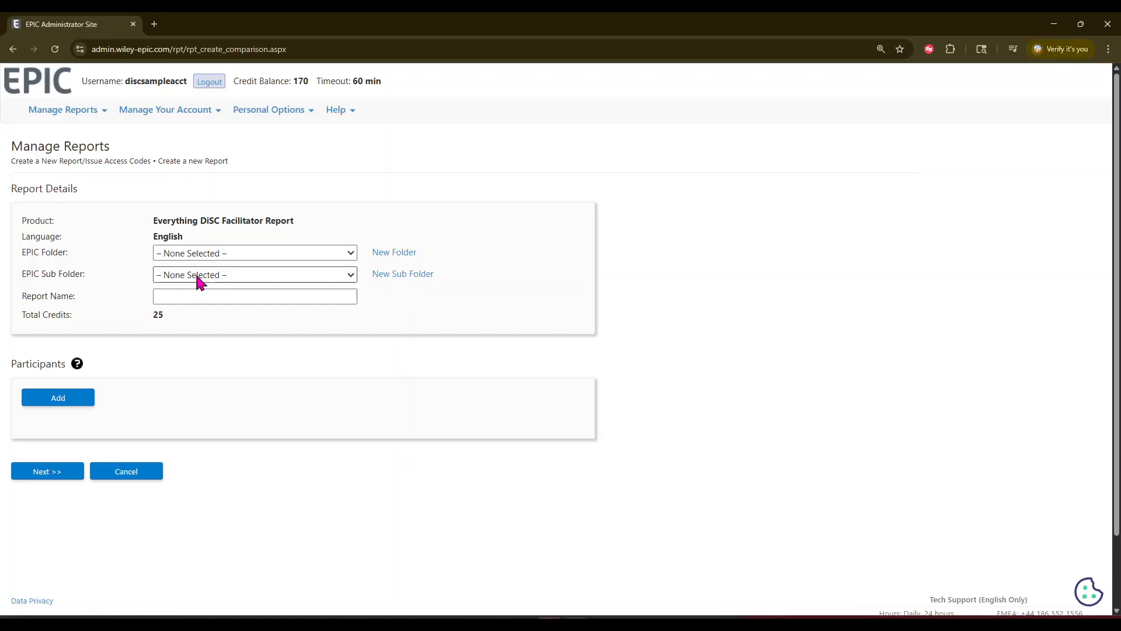
- Add the Management Profile (11/10/2023), Workplace Profile (6/15/2021), Productive Conflict (10/10/2017) and Work of Leaders (1/1/2017) respondents as Facilitator Report participants
click(189, 297)
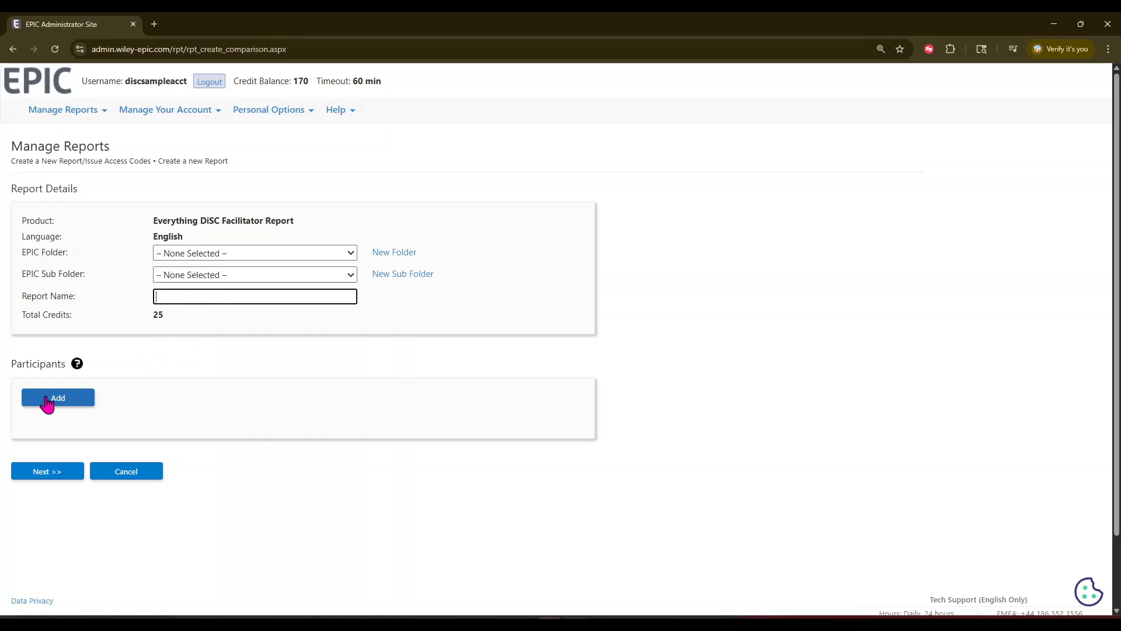
click(47, 402)
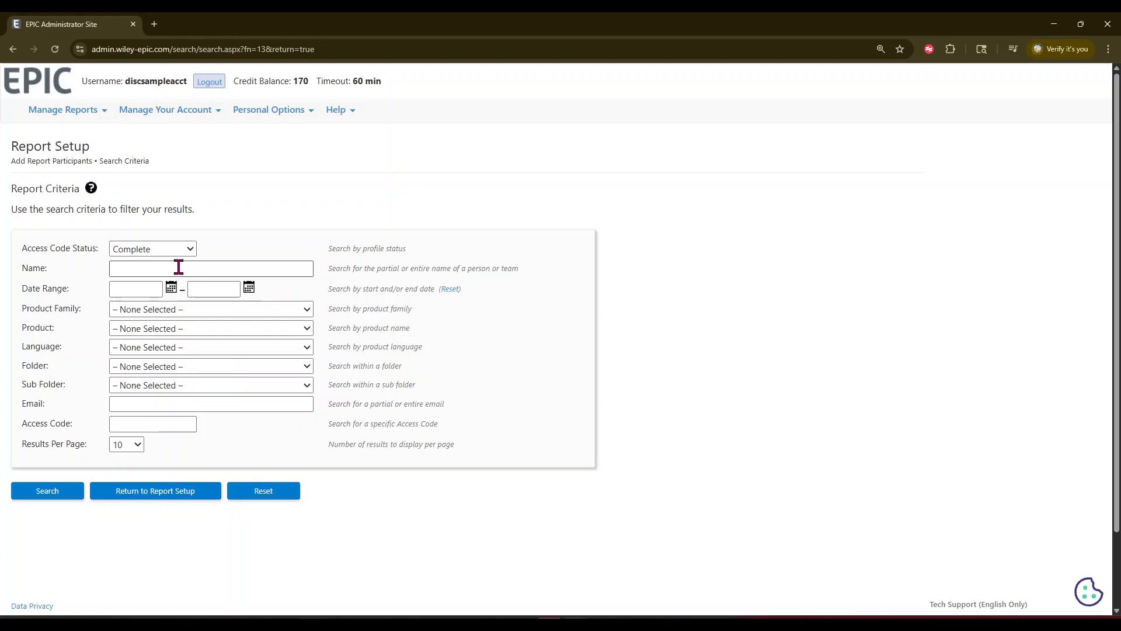
click(44, 492)
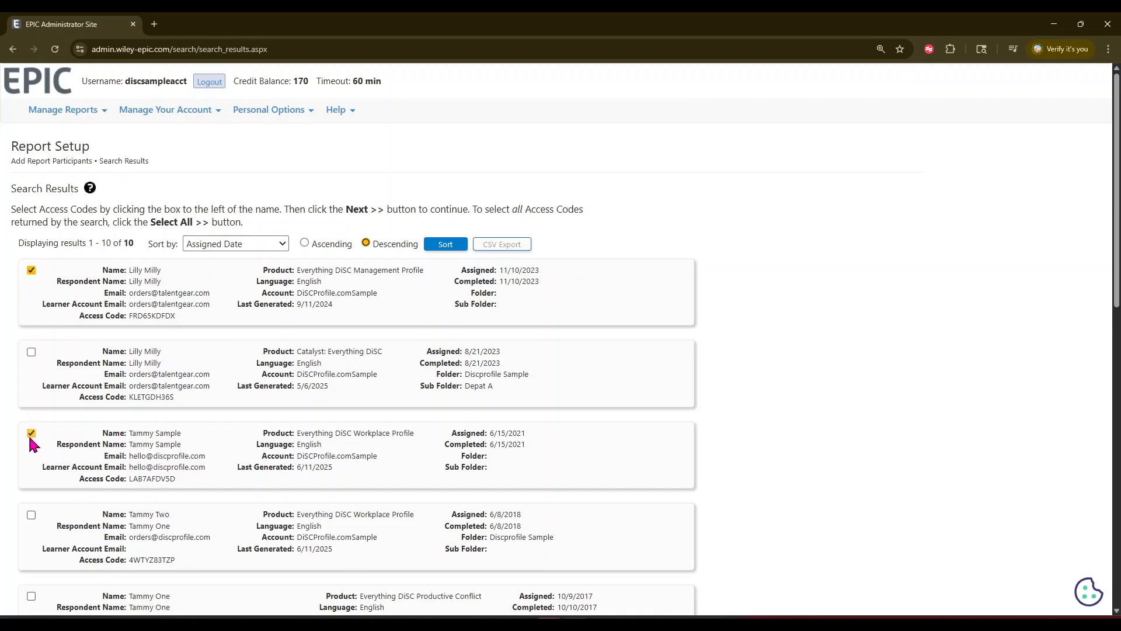
scroll(33, 546, down, 1)
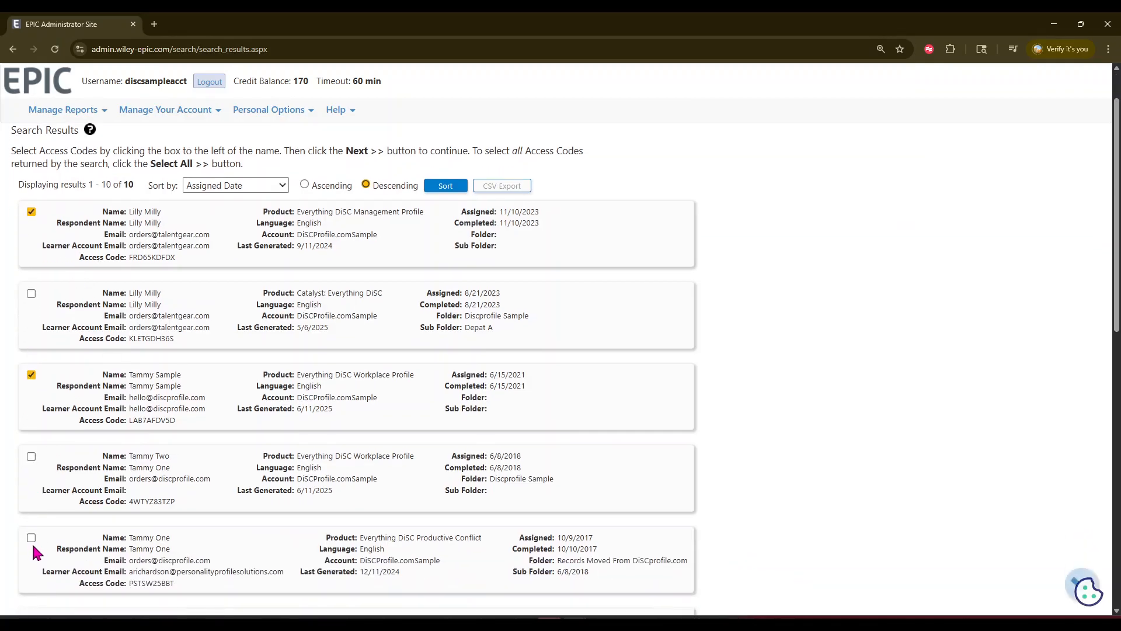
scroll(32, 543, down, 3)
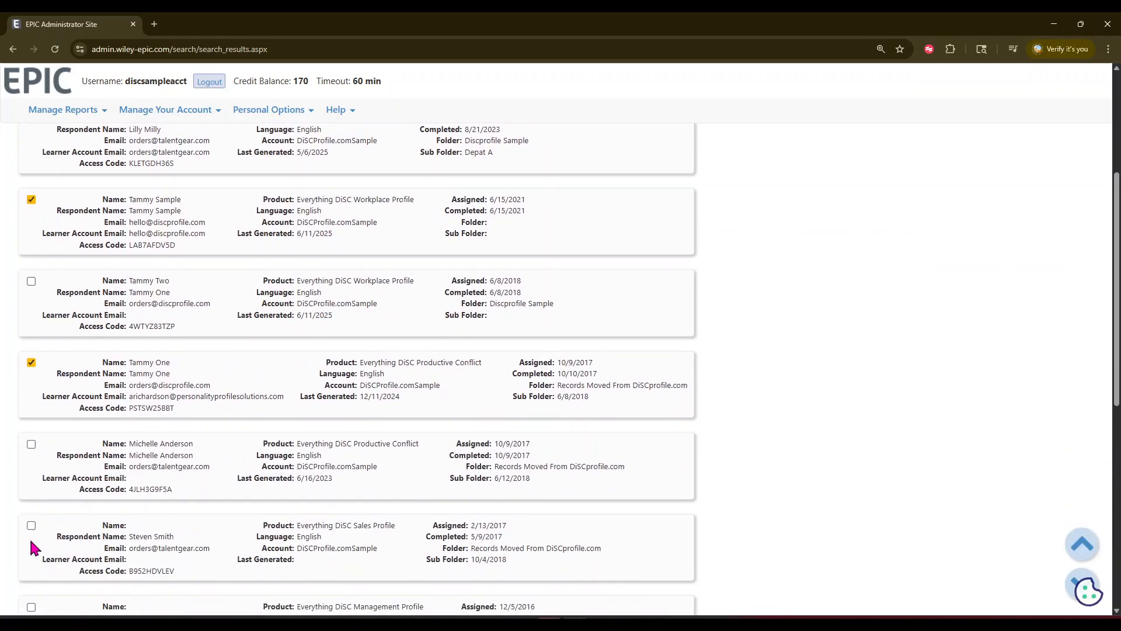
scroll(31, 538, down, 4)
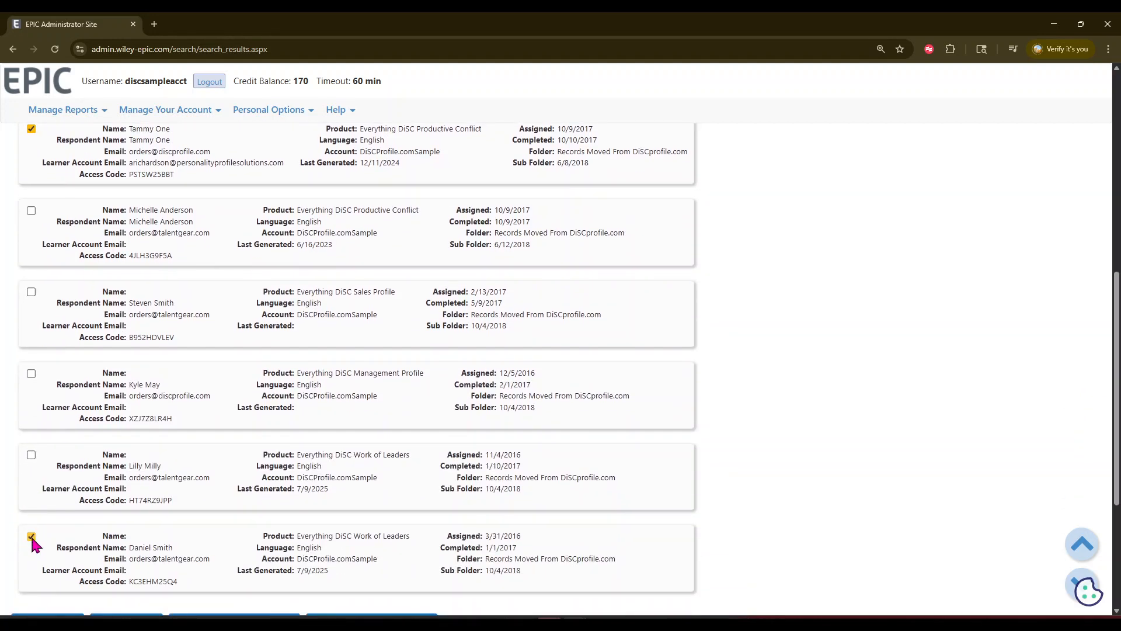
click(31, 537)
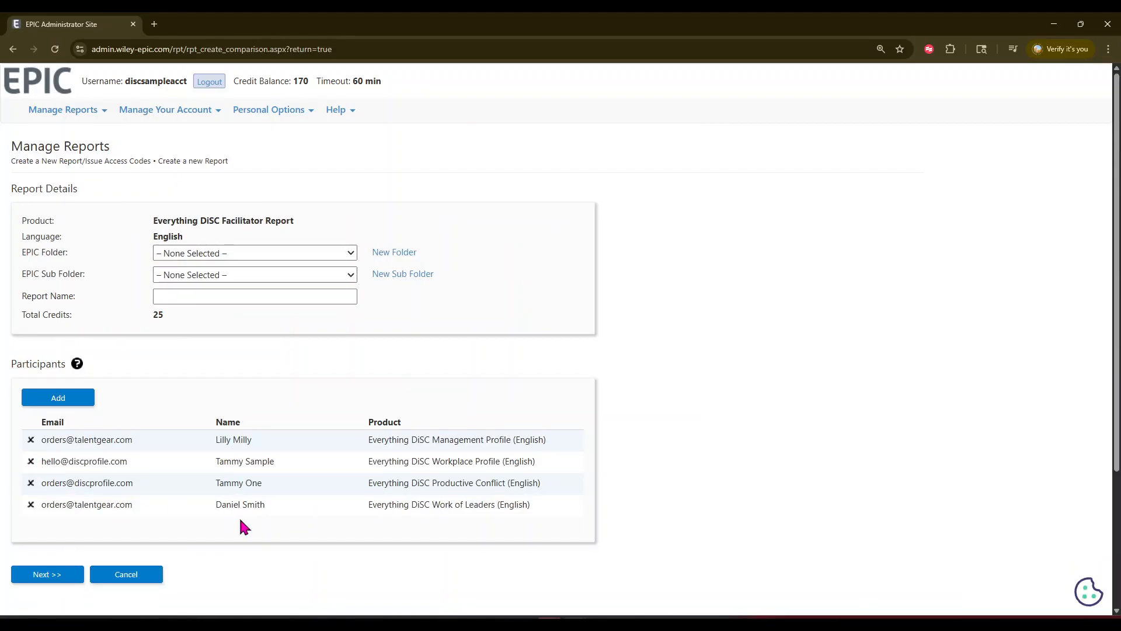
- Add the Everything DiSC Sales Profile respondent completed on 5/9/2017 to the Facilitator Report participants
click(80, 400)
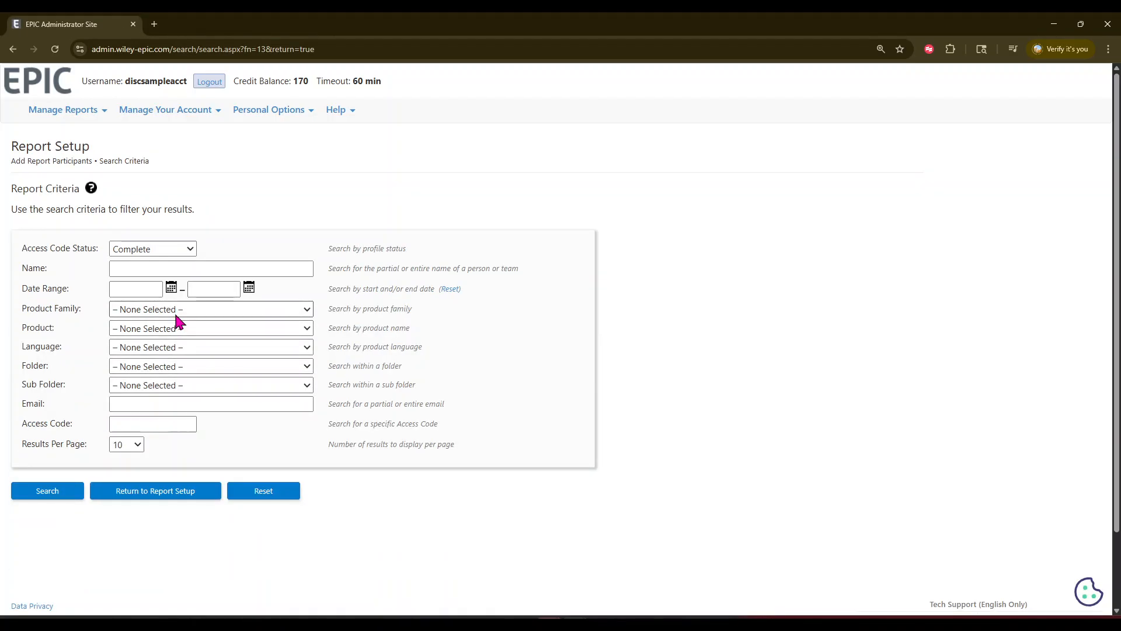
click(49, 492)
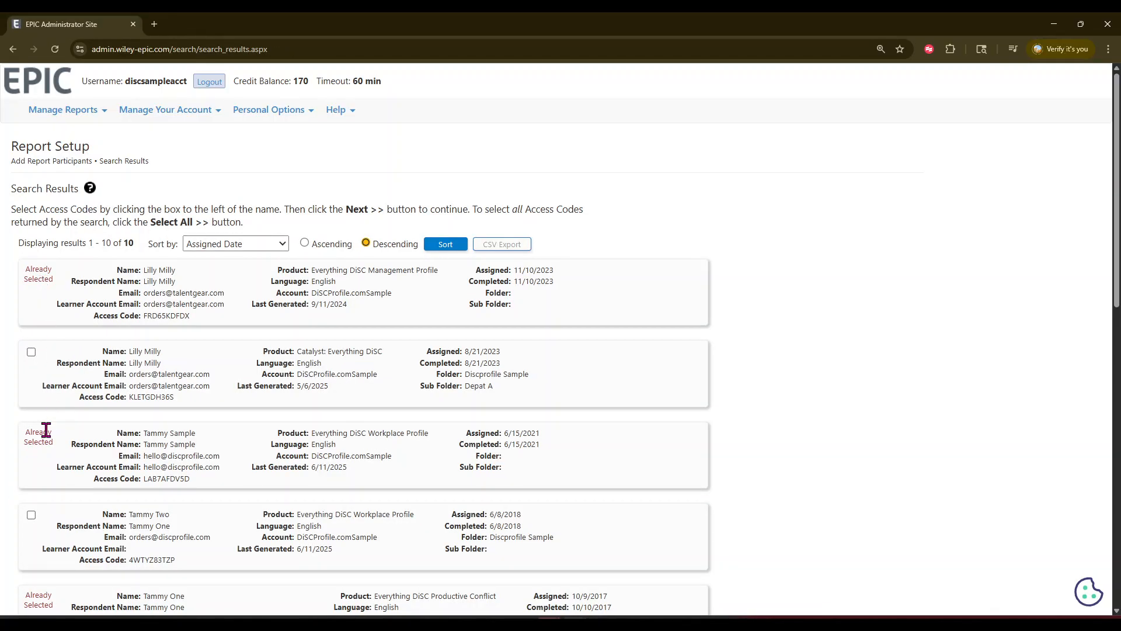
scroll(46, 430, down, 5)
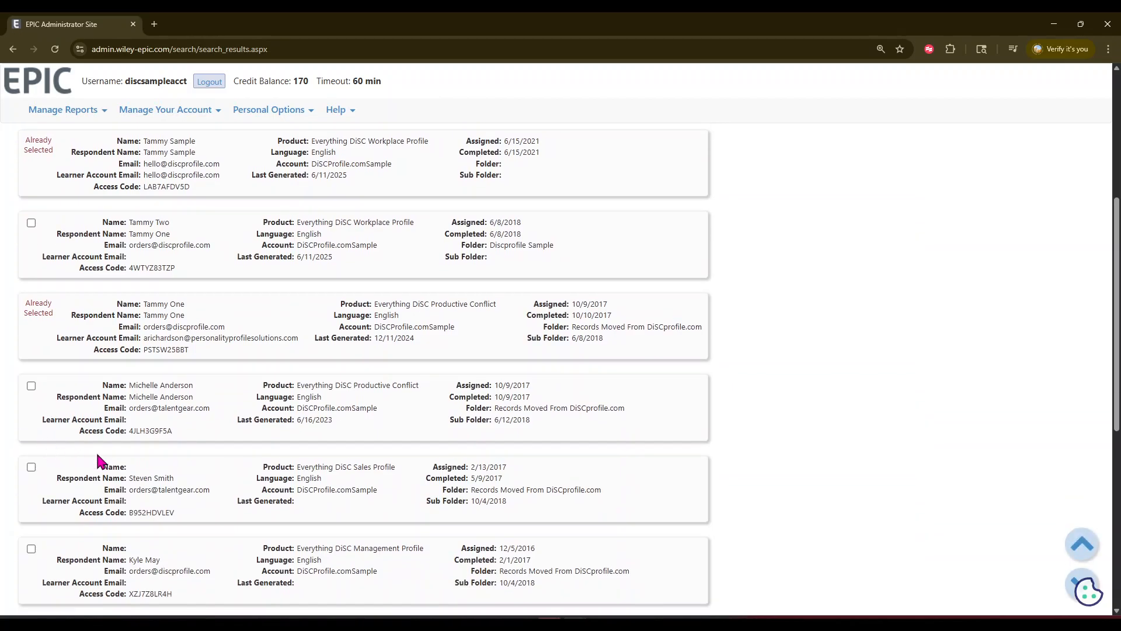
scroll(97, 464, down, 1)
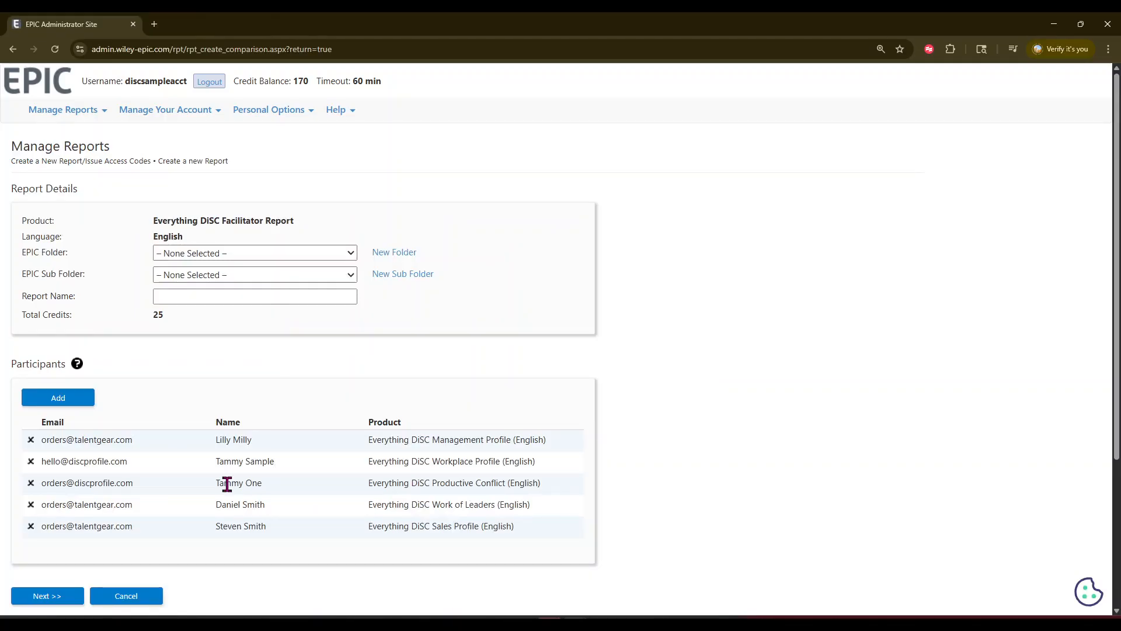
- Create the Facilitator Report, accept the 25-credit deduction, and generate both the Facilitator Report and the Group Poster
click(53, 597)
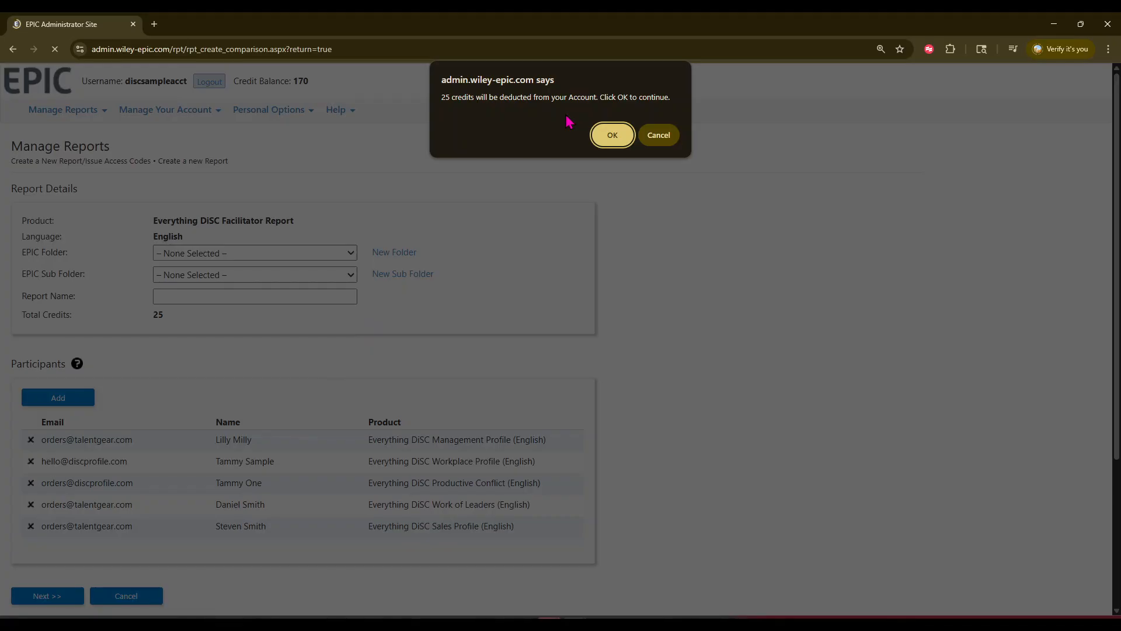
click(608, 135)
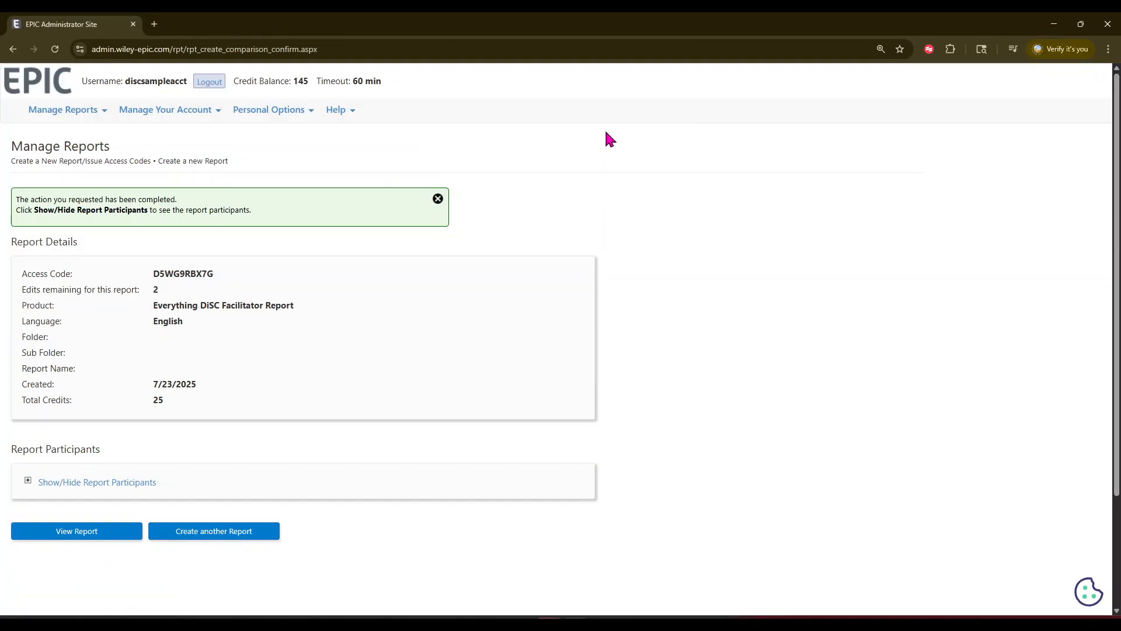
click(44, 536)
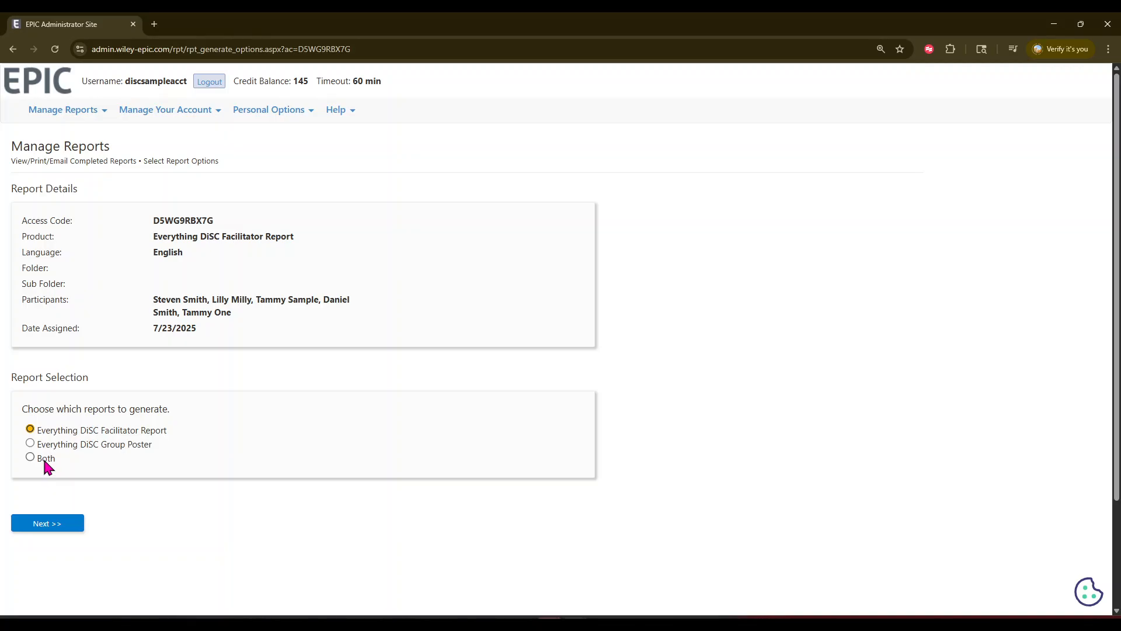
click(46, 466)
click(56, 525)
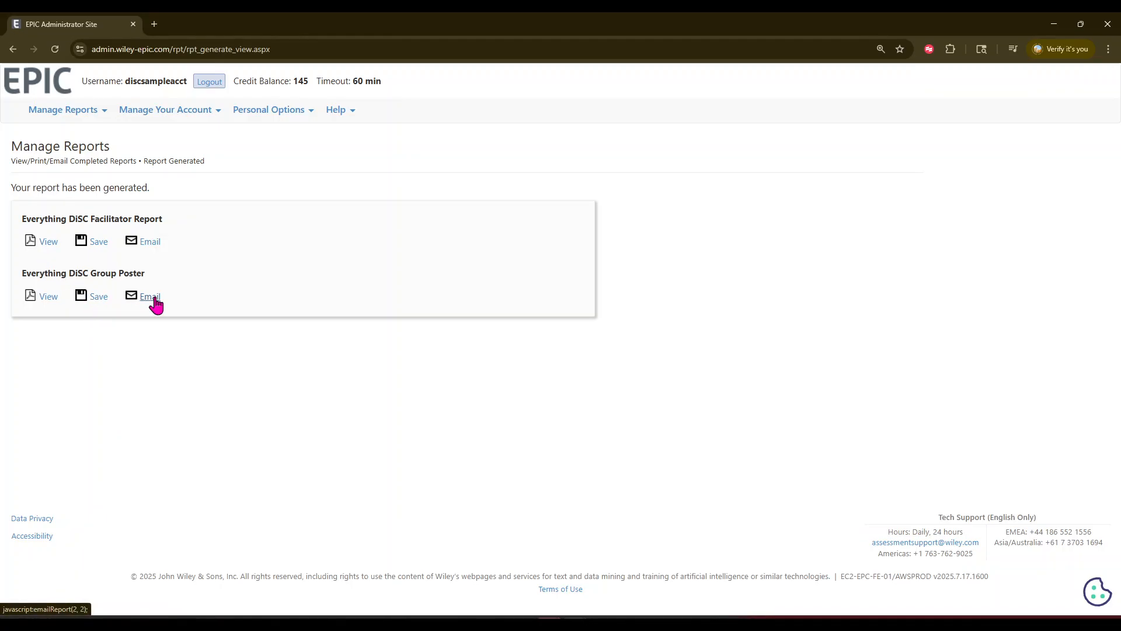
- Search for completed Everything DiSC Workplace Profile reports in English to generate as a batch for download
click(35, 88)
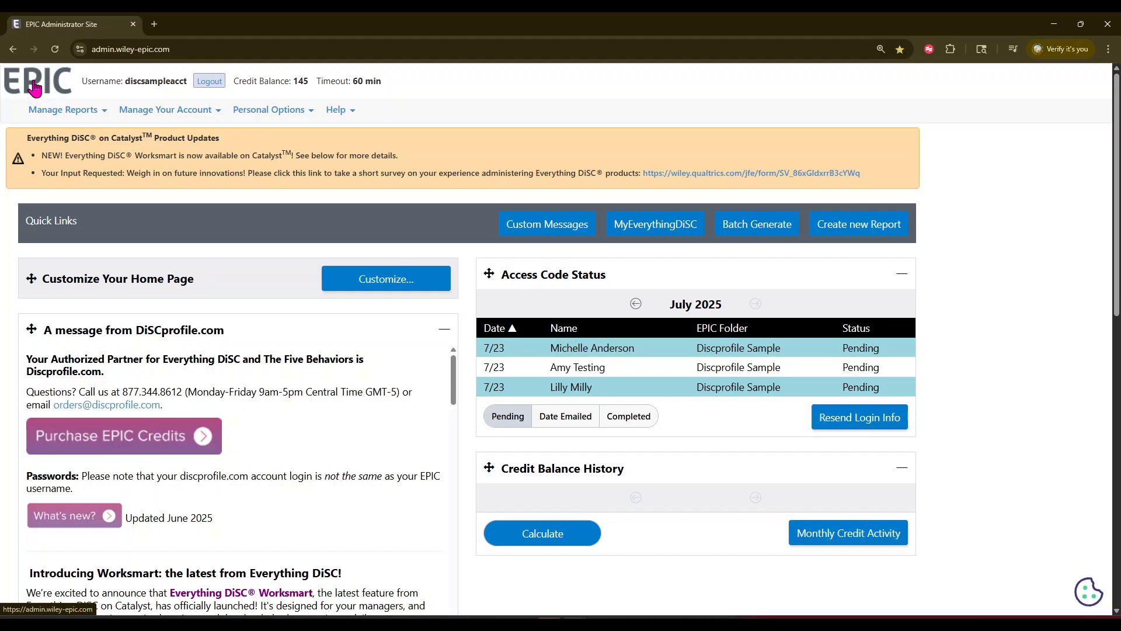
click(54, 111)
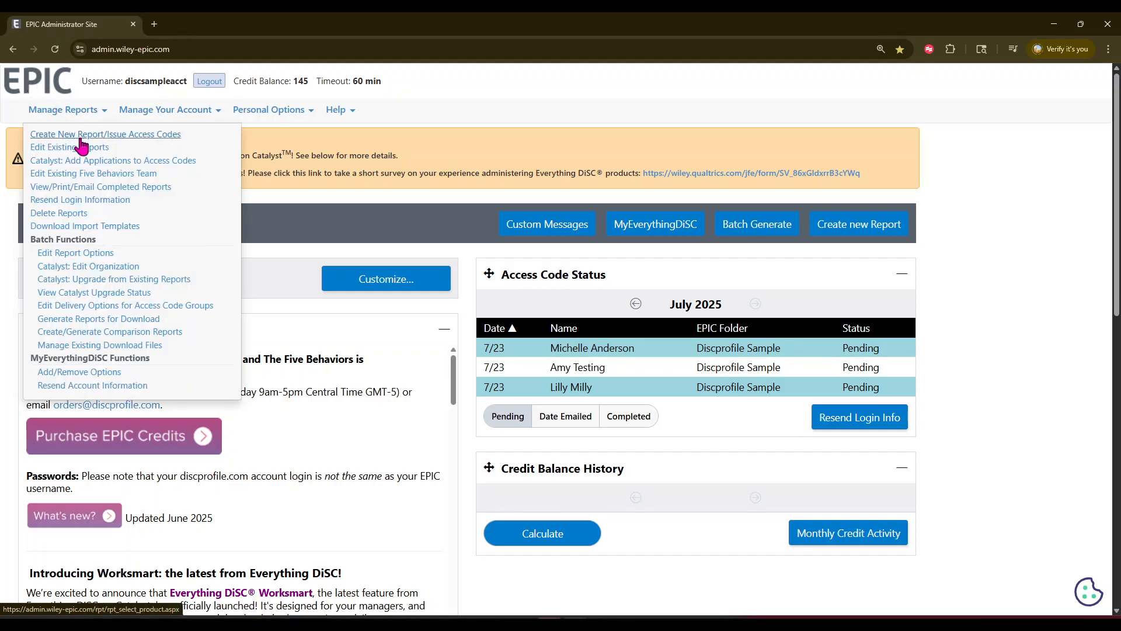
click(125, 191)
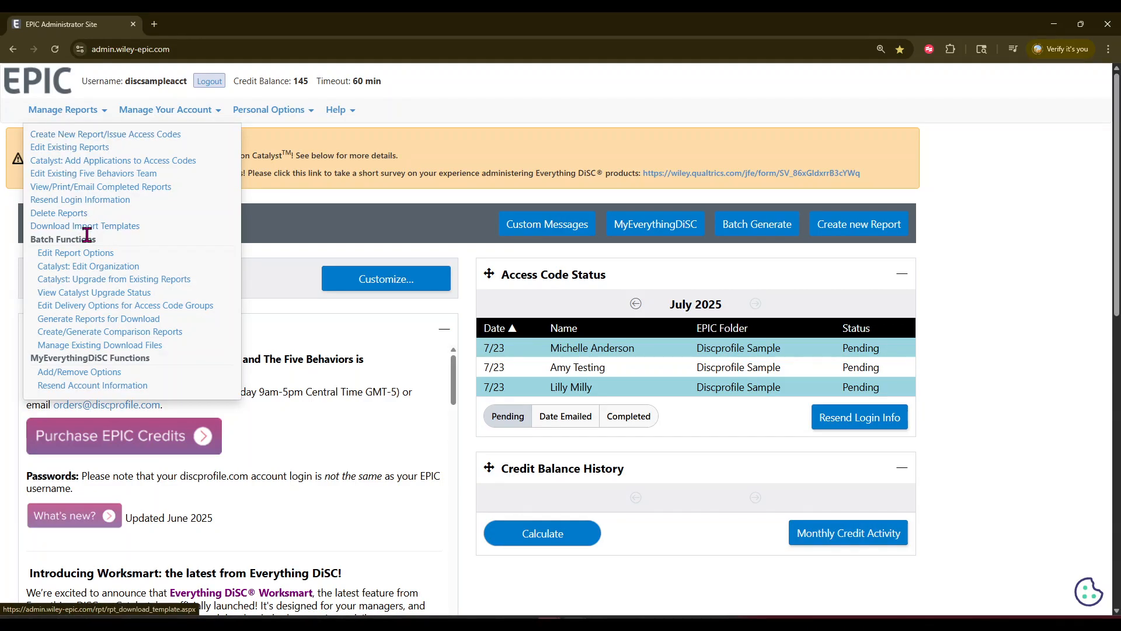
click(98, 321)
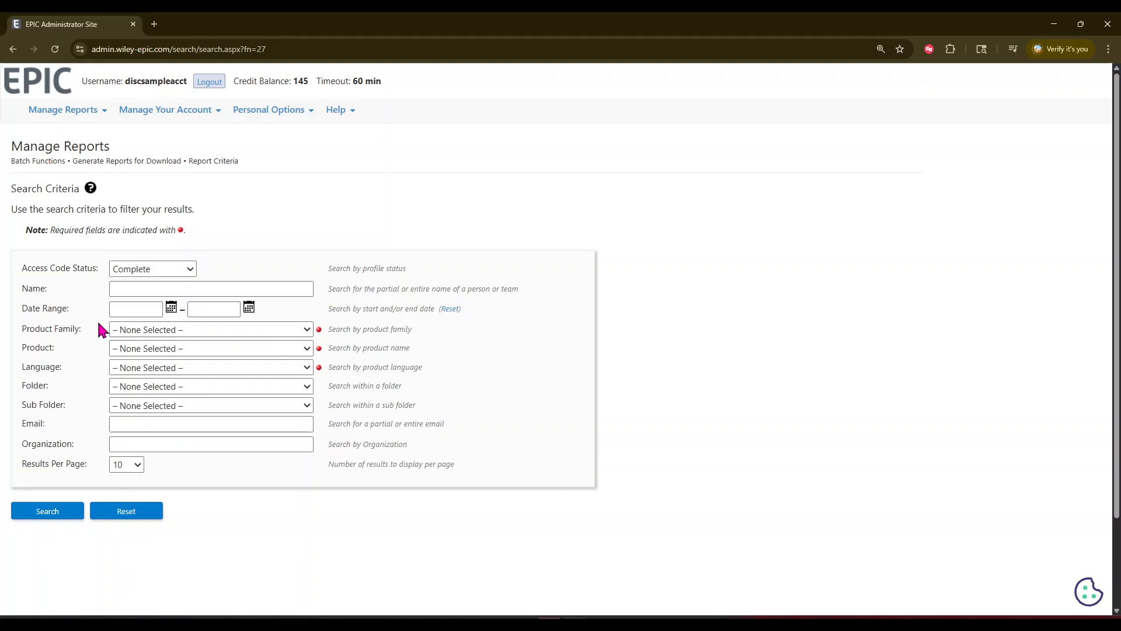
click(185, 340)
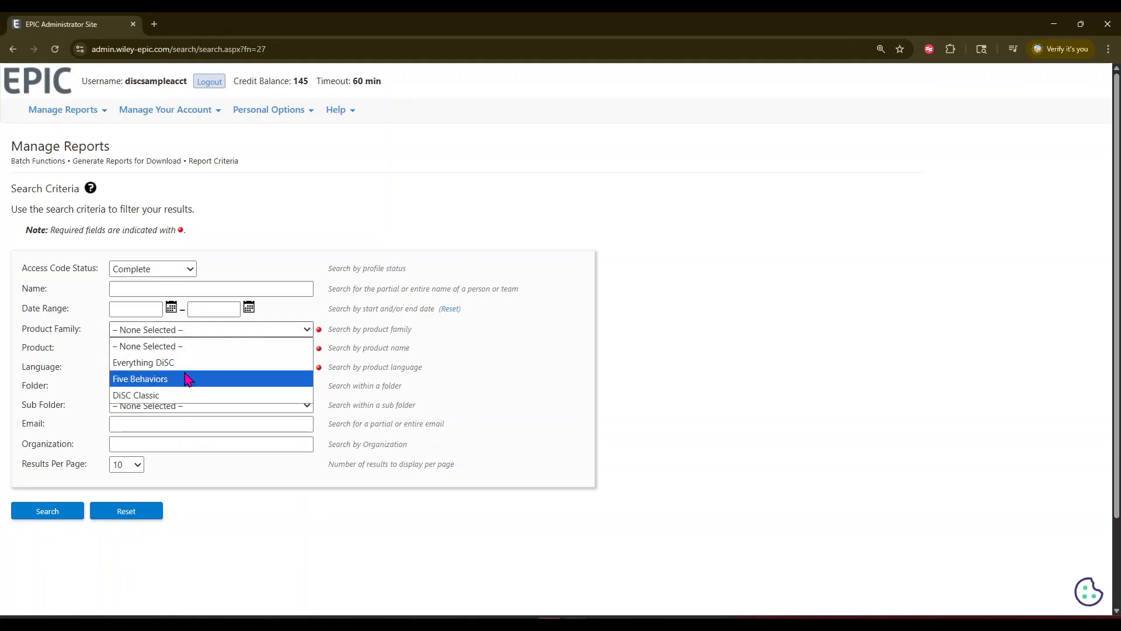
click(198, 360)
click(205, 348)
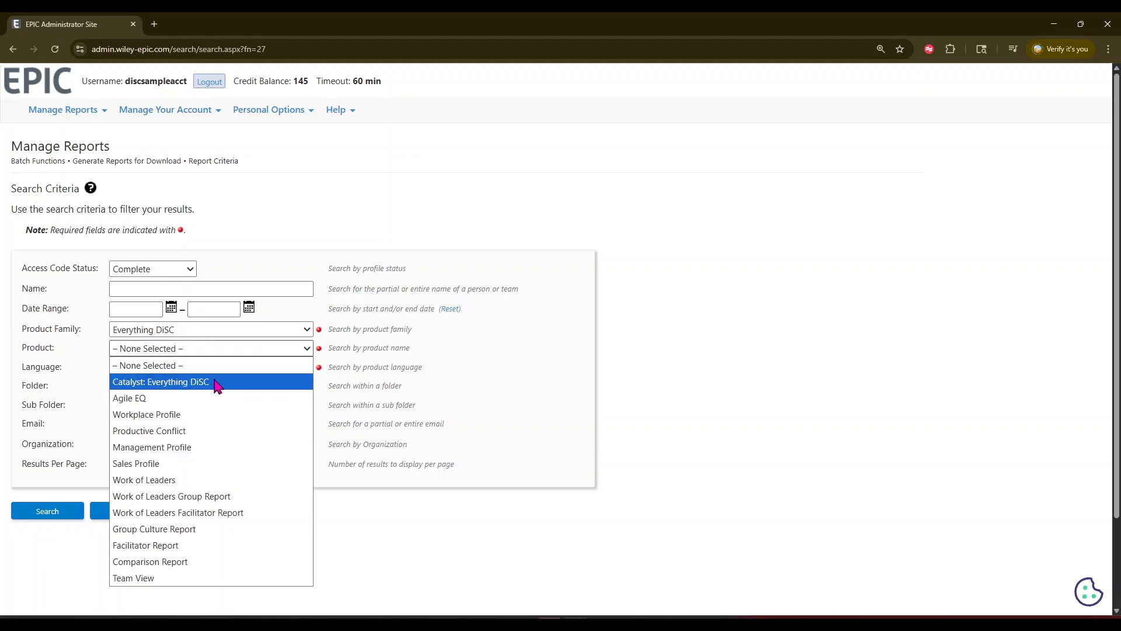
click(218, 421)
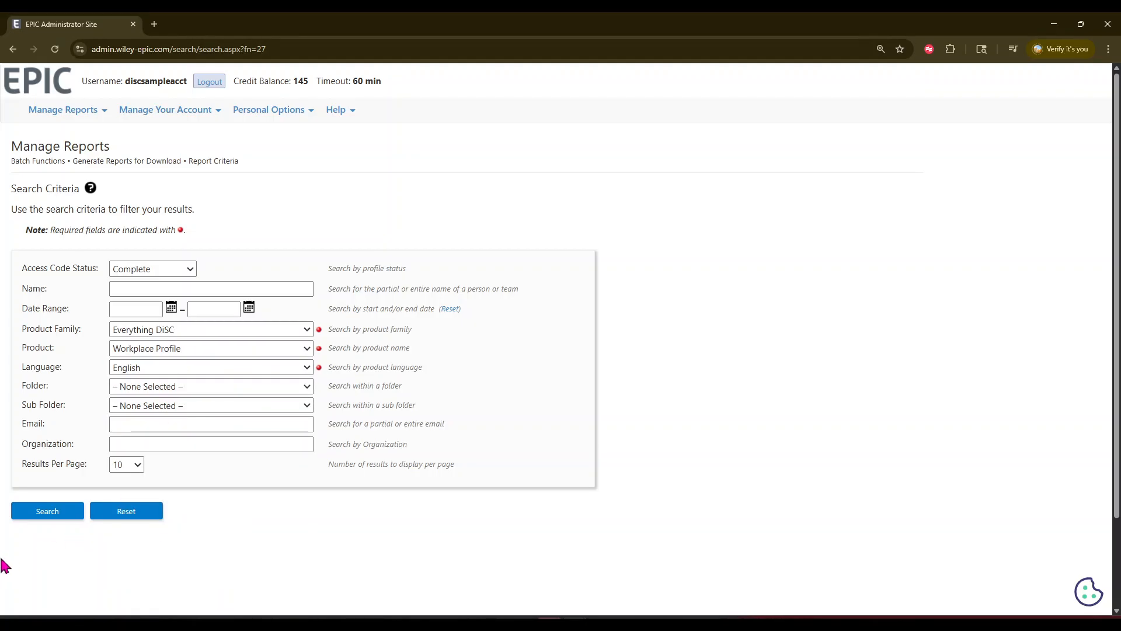
click(41, 512)
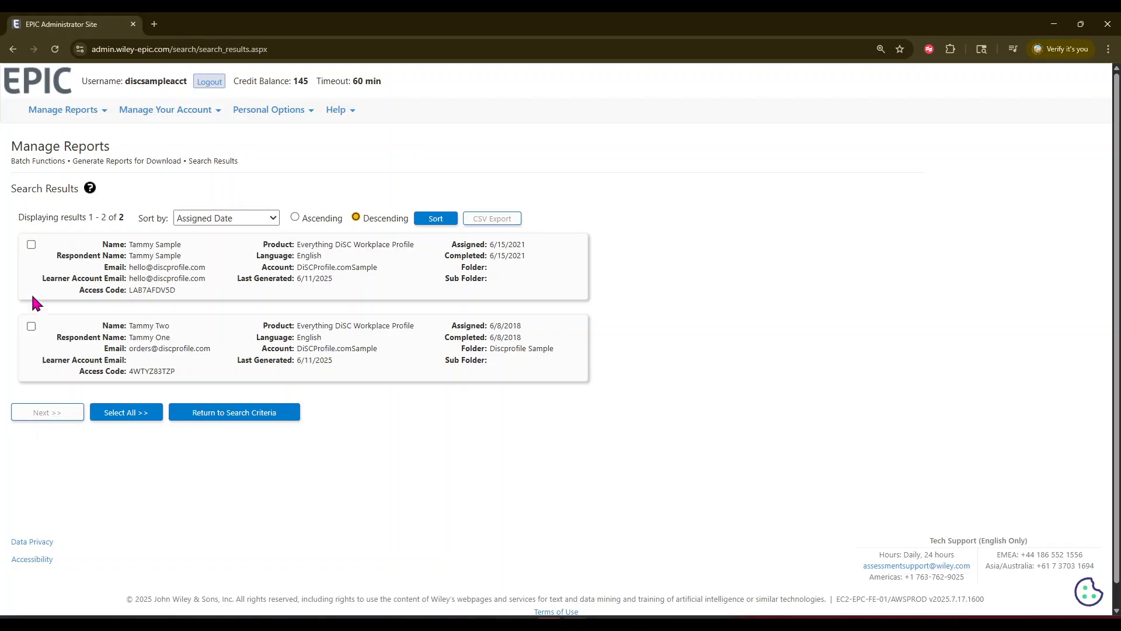
- Select both Workplace Profile respondents from the search results for the batch
click(31, 245)
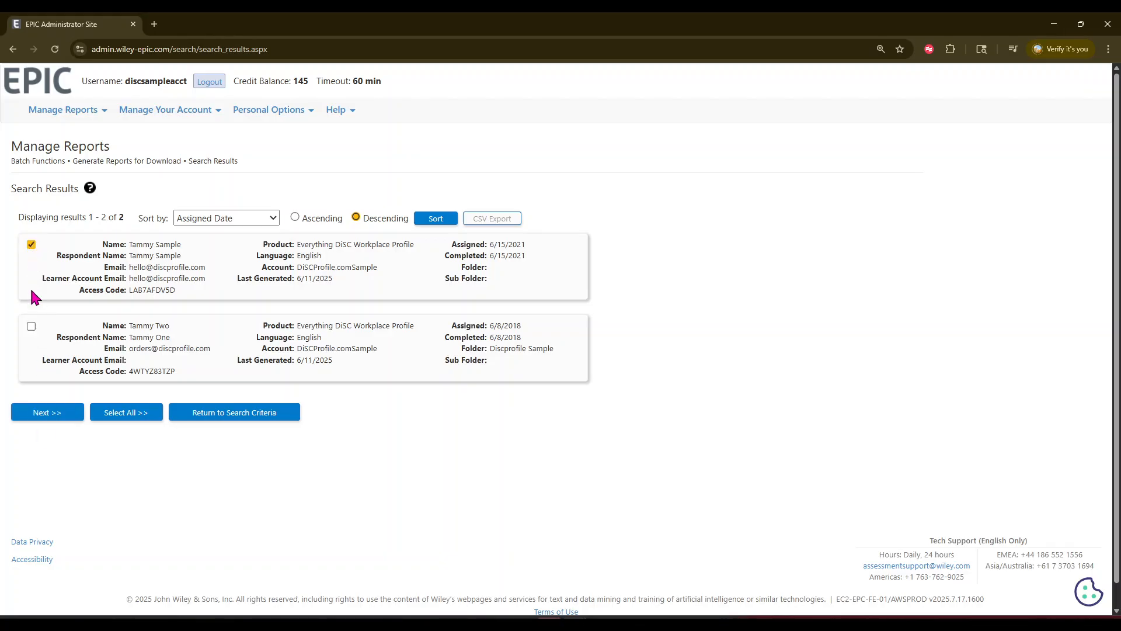
click(31, 326)
click(113, 418)
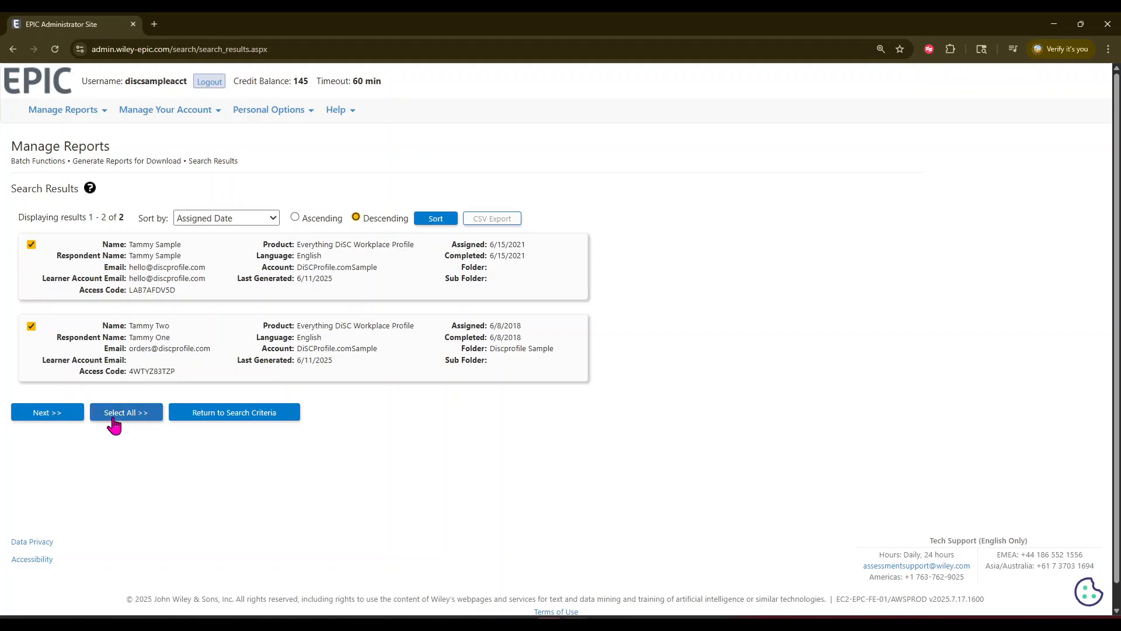
click(48, 416)
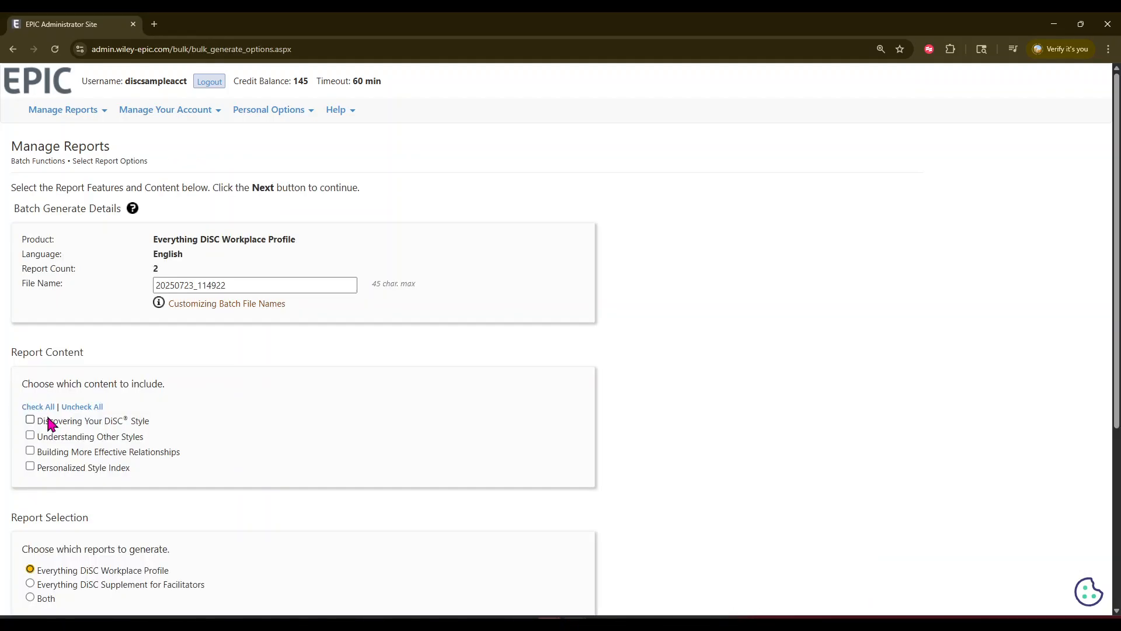
- Include all report content sections, generate the Workplace Profile batch, and return to the EPIC home page
click(45, 408)
scroll(46, 415, down, 2)
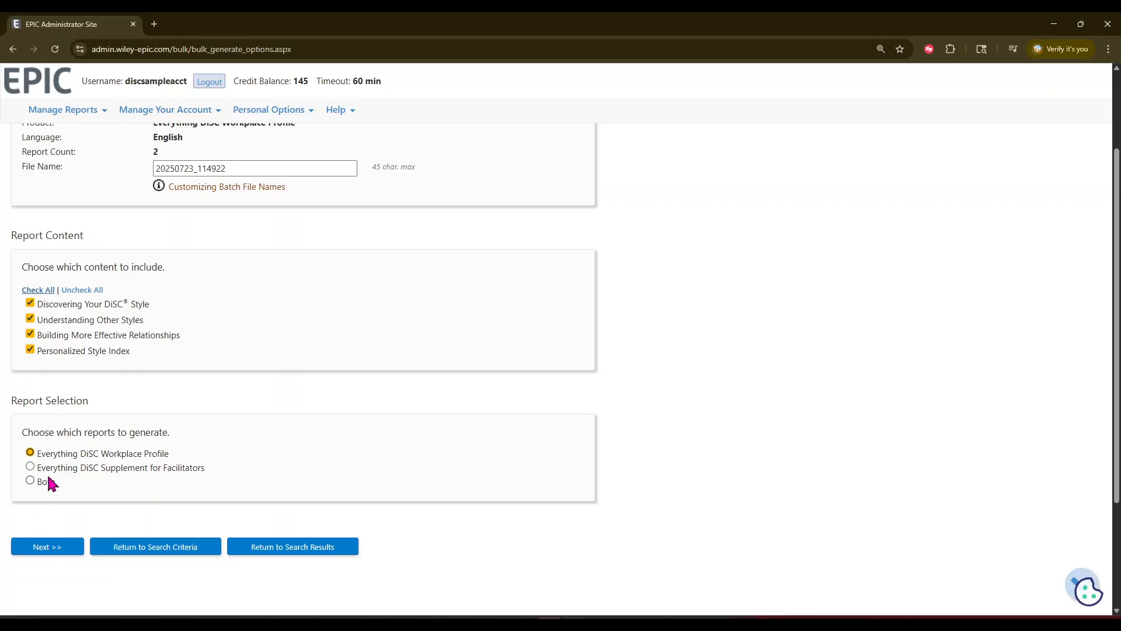
click(50, 548)
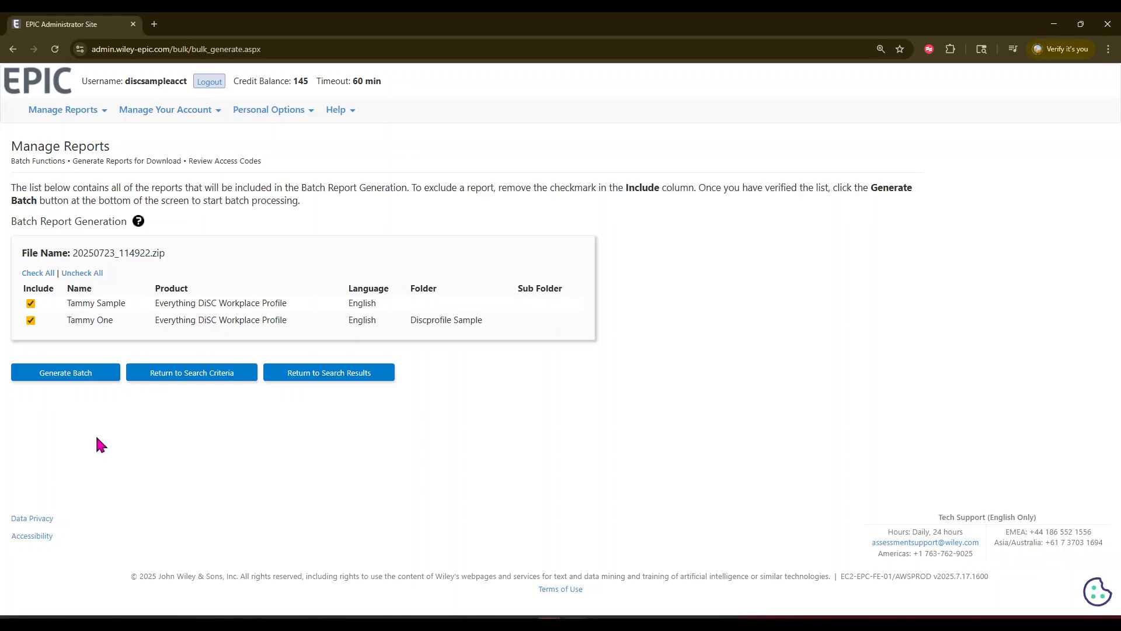
click(90, 377)
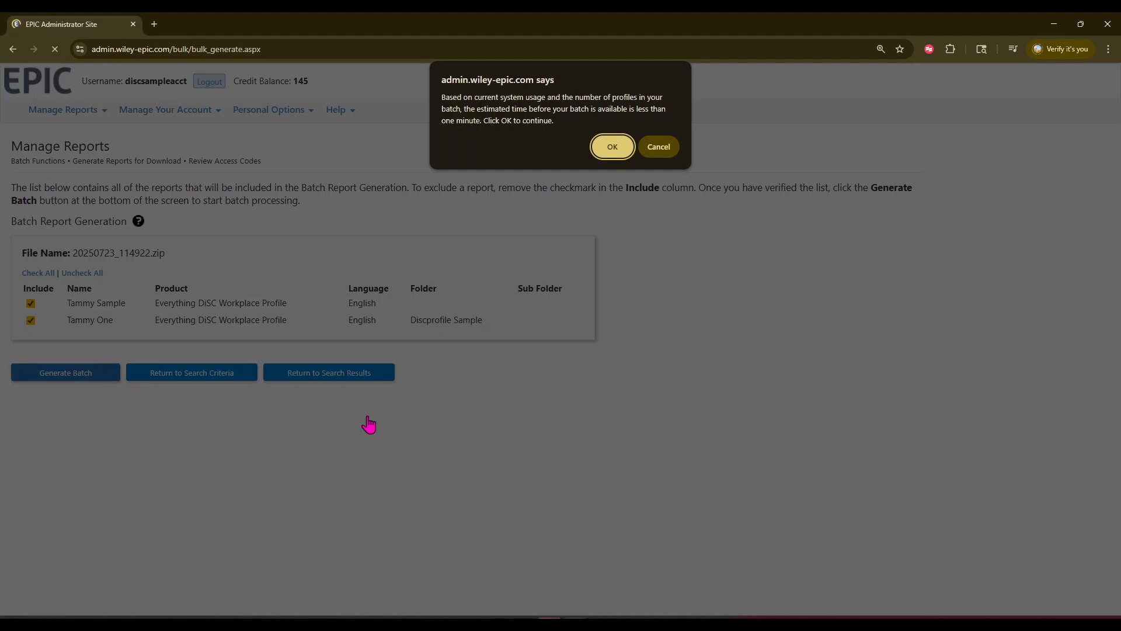
click(611, 152)
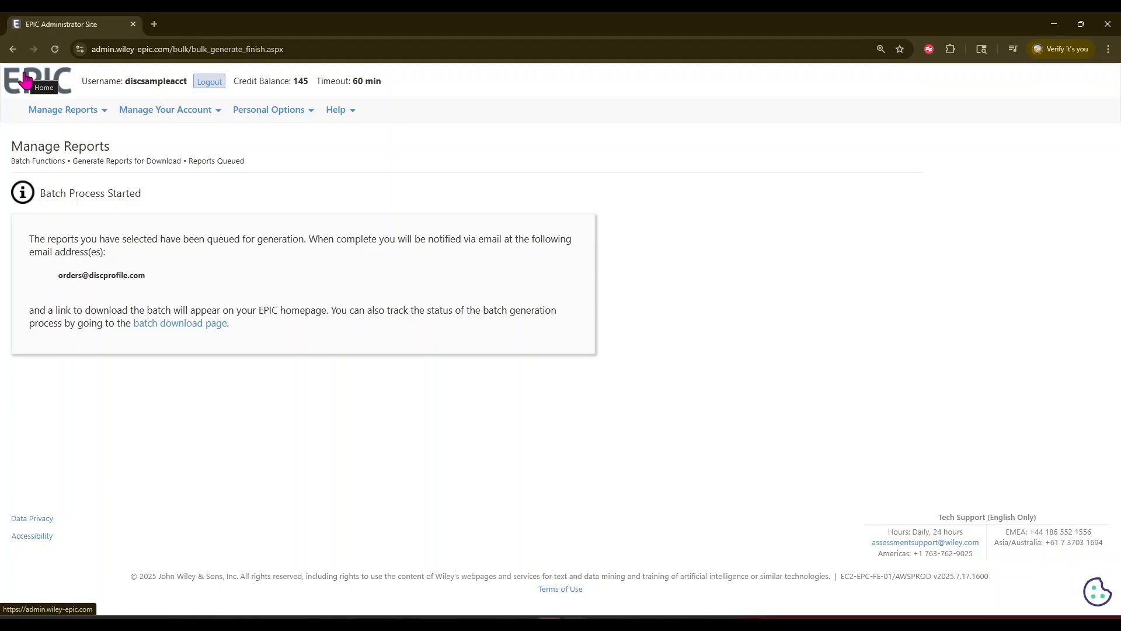
click(25, 80)
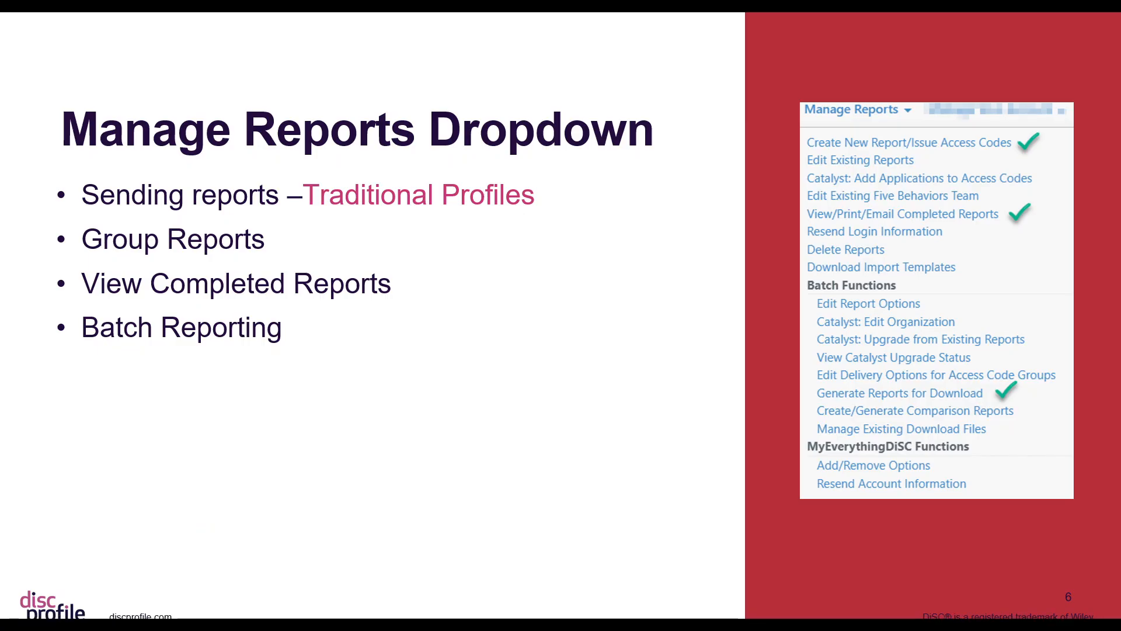
key(Right)
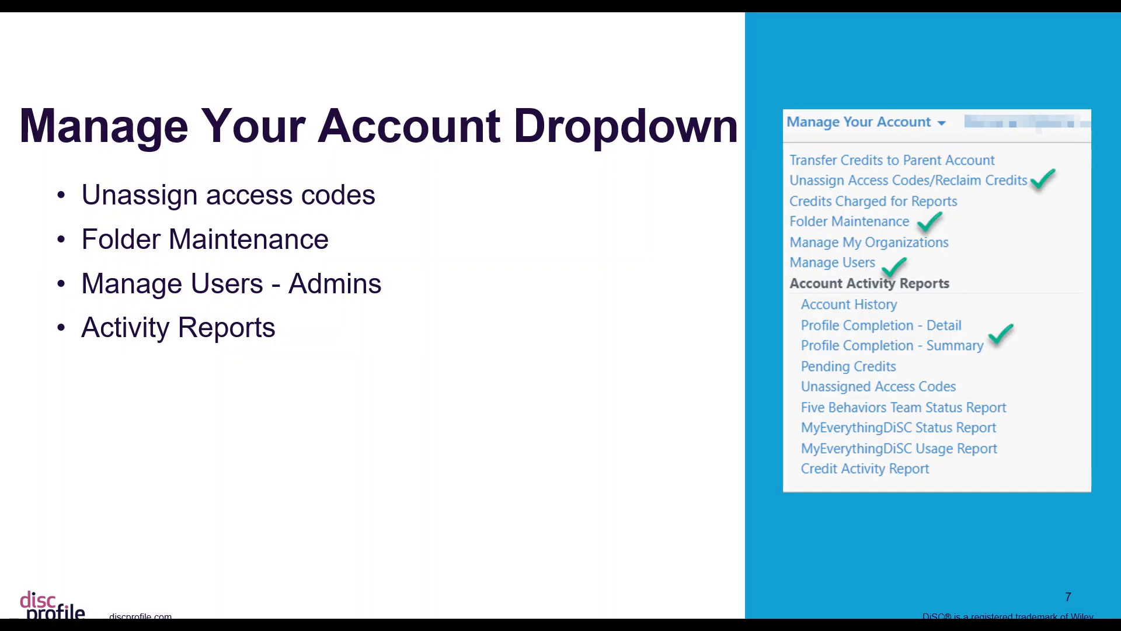
- Unassign the three pending Everything DiSC Sales Profile access codes assigned on 7/23/2025 to reclaim their credits
click(198, 110)
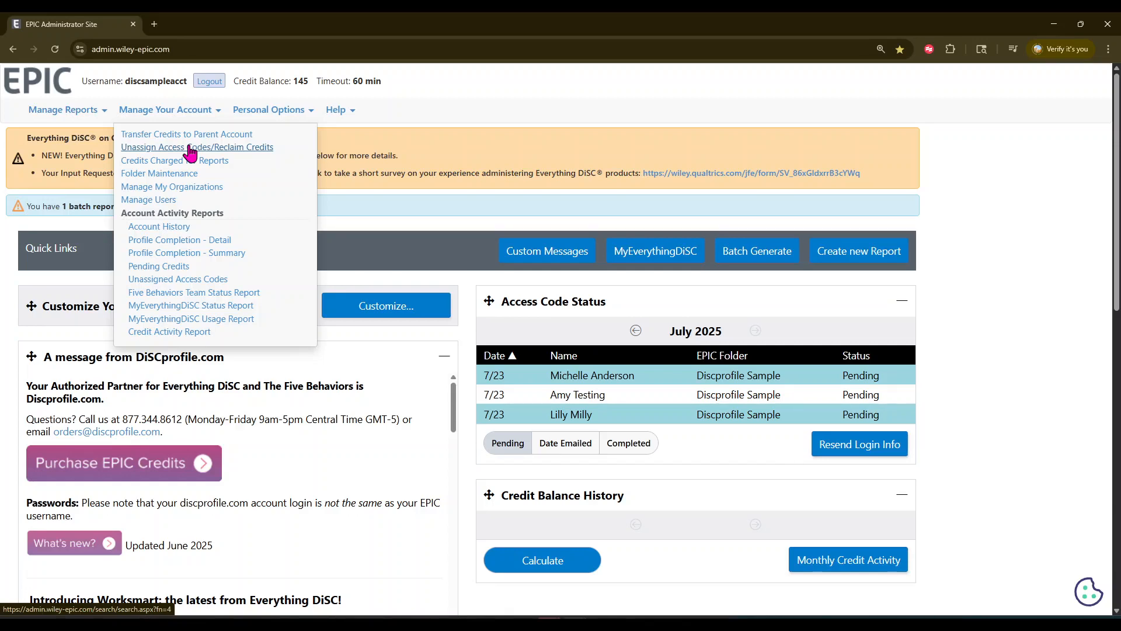
click(190, 150)
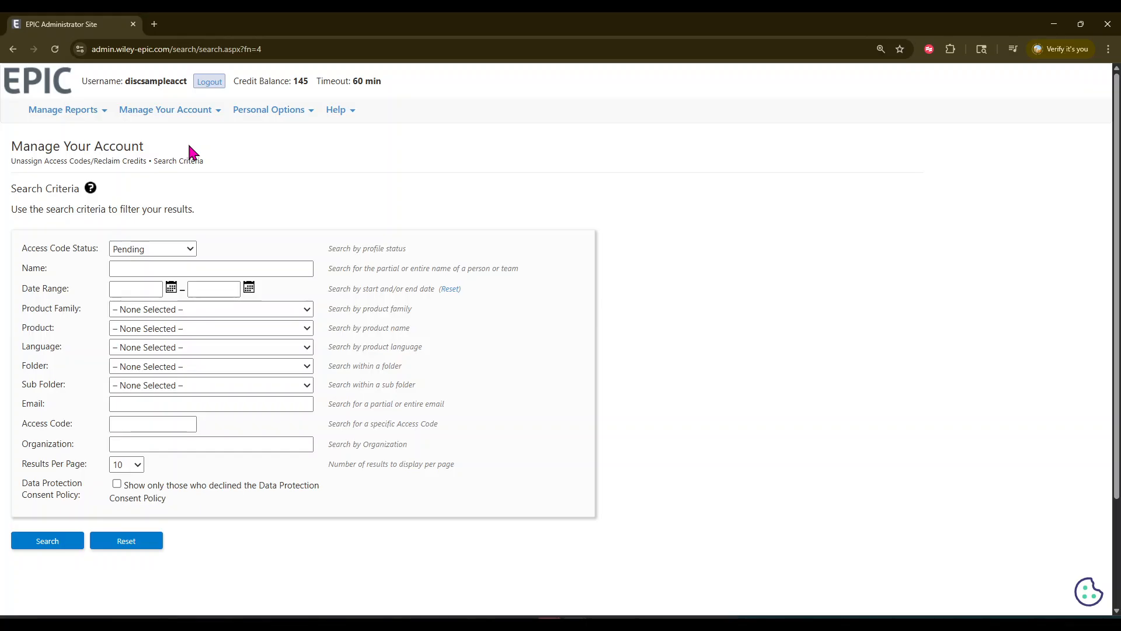
click(70, 544)
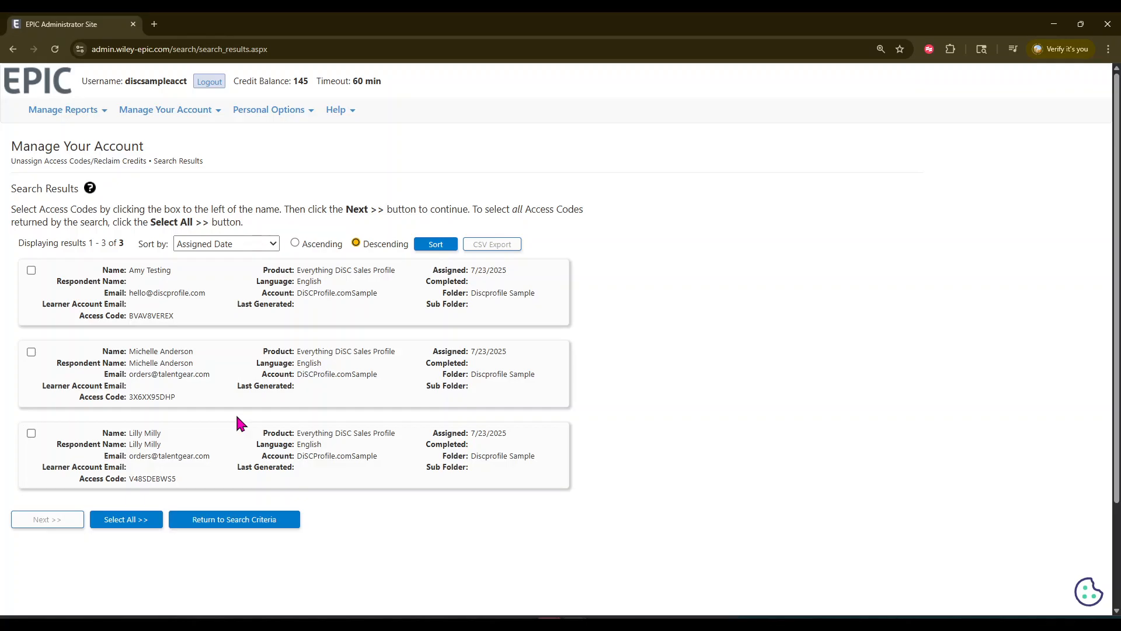
click(31, 270)
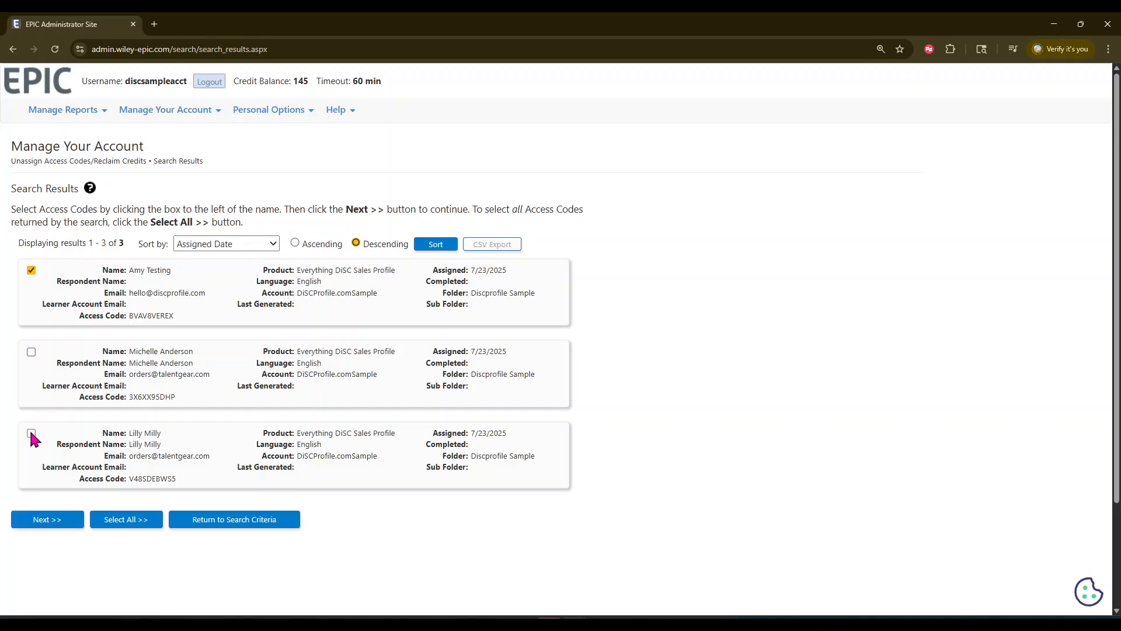
click(31, 352)
click(51, 525)
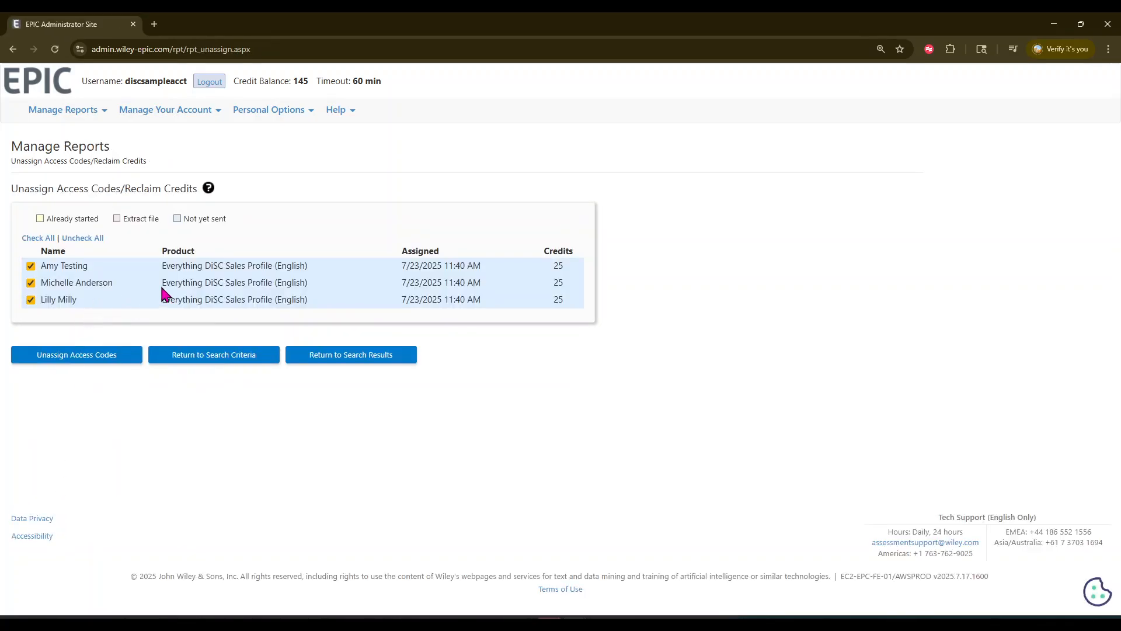
click(106, 359)
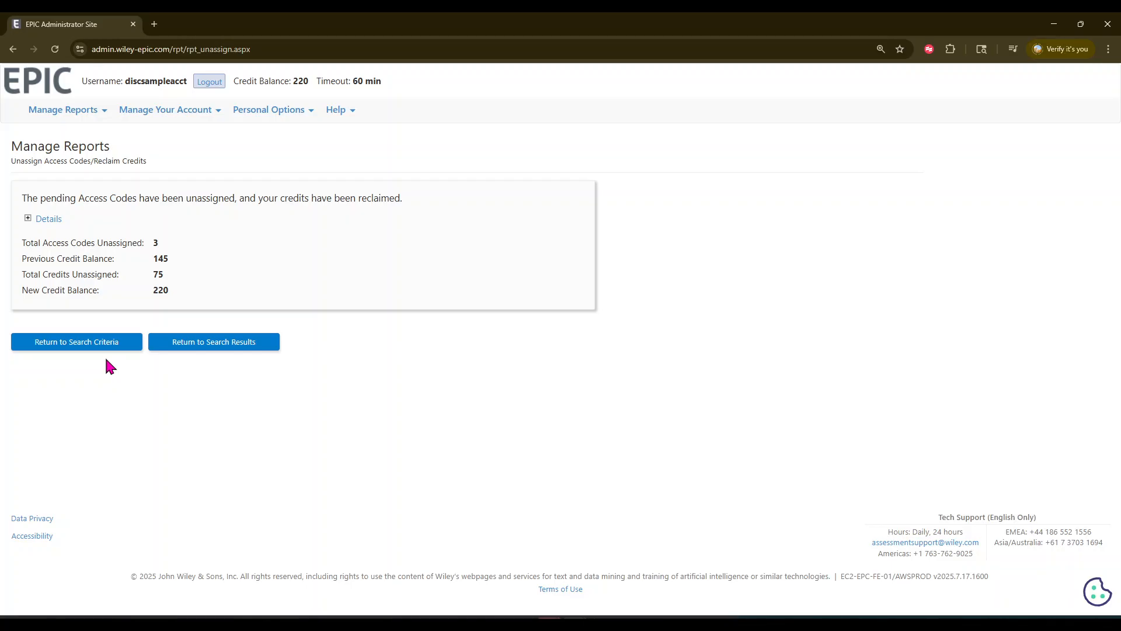
- Open the batch report download page from the EPIC home page, and go back to the home page
click(36, 83)
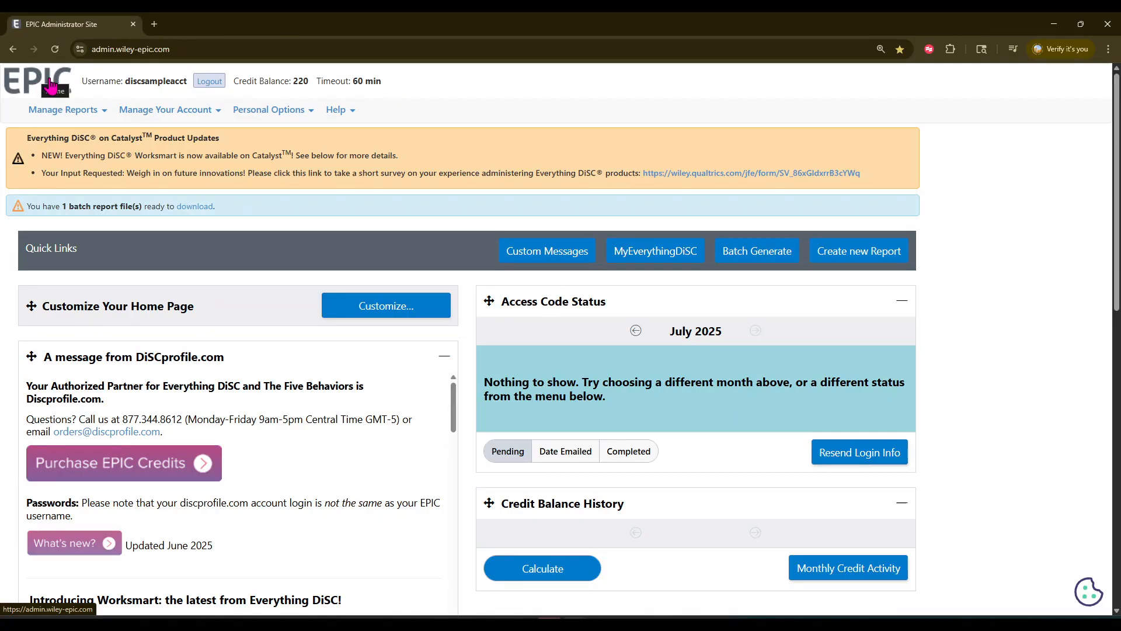
click(202, 209)
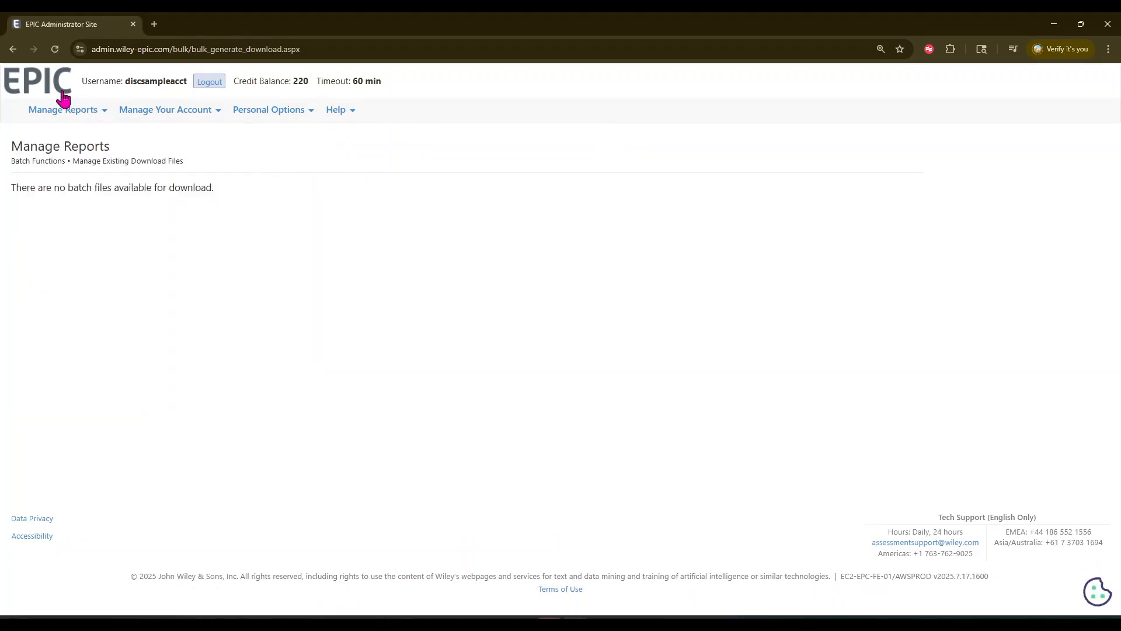
click(59, 94)
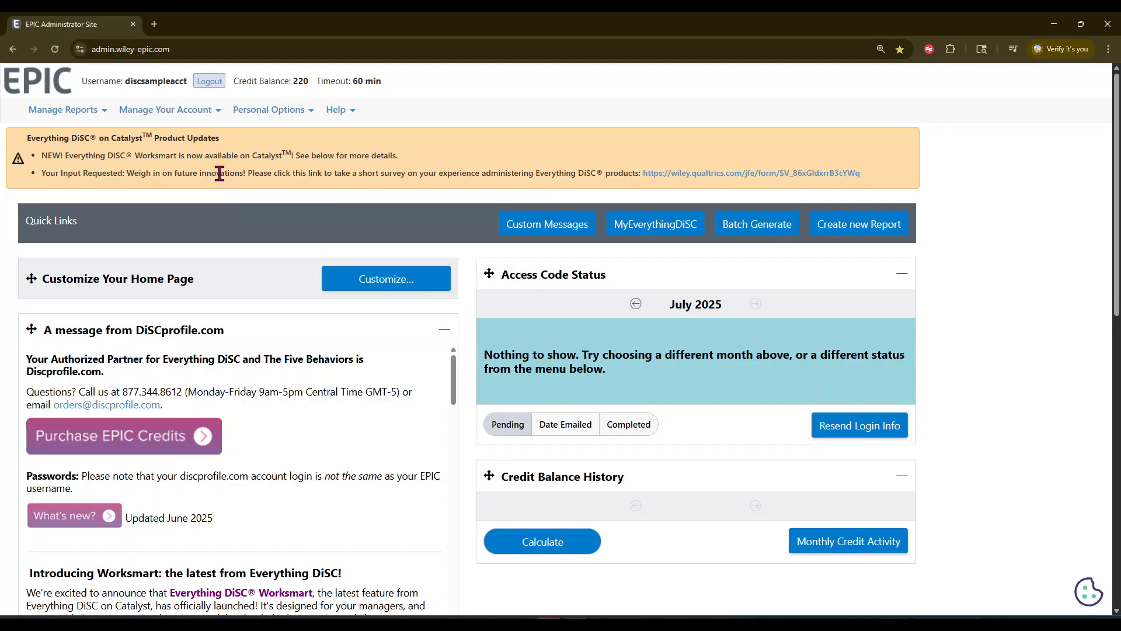
- Open folder maintenance and review the reports and destination folders for transferring the Discprofile Sample folder's contents
click(173, 111)
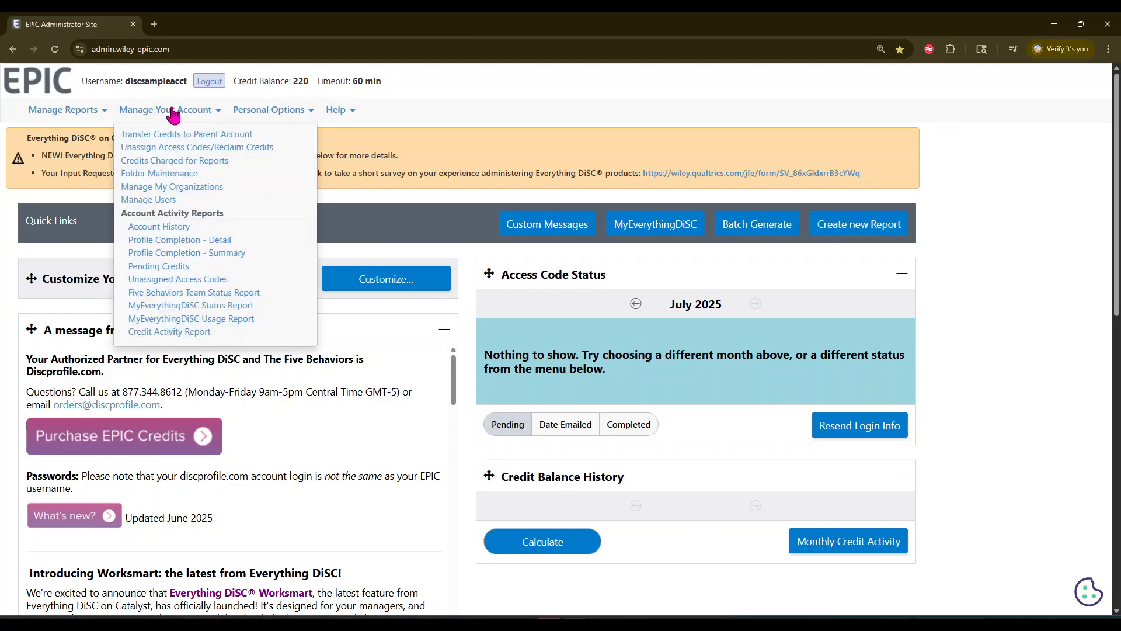
click(183, 174)
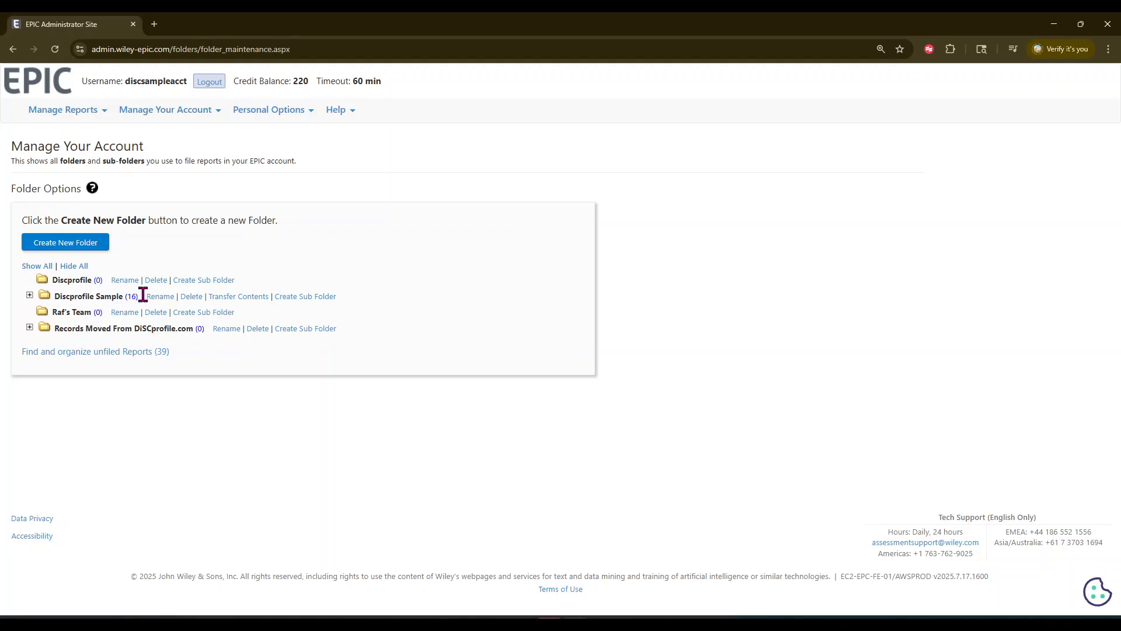
click(226, 298)
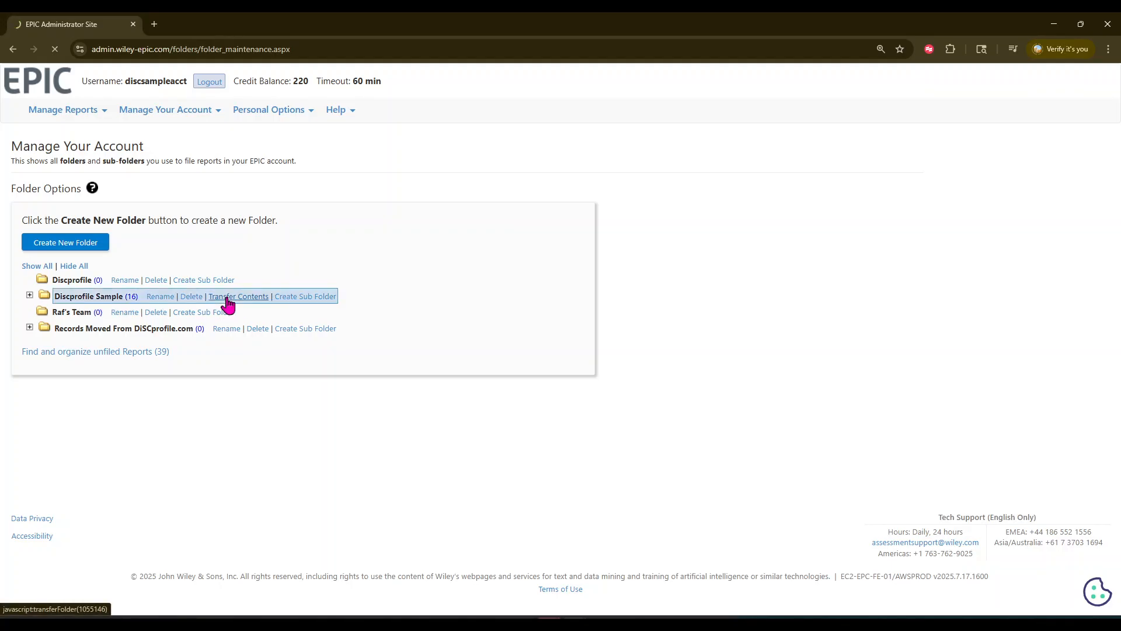
scroll(170, 409, down, 4)
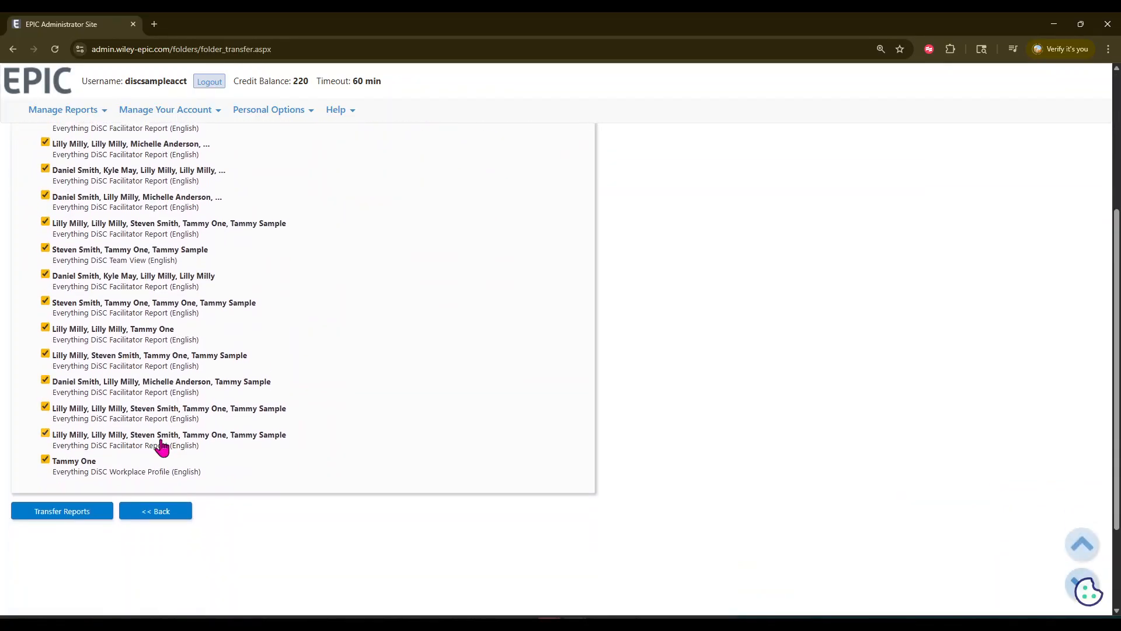
scroll(107, 475, up, 4)
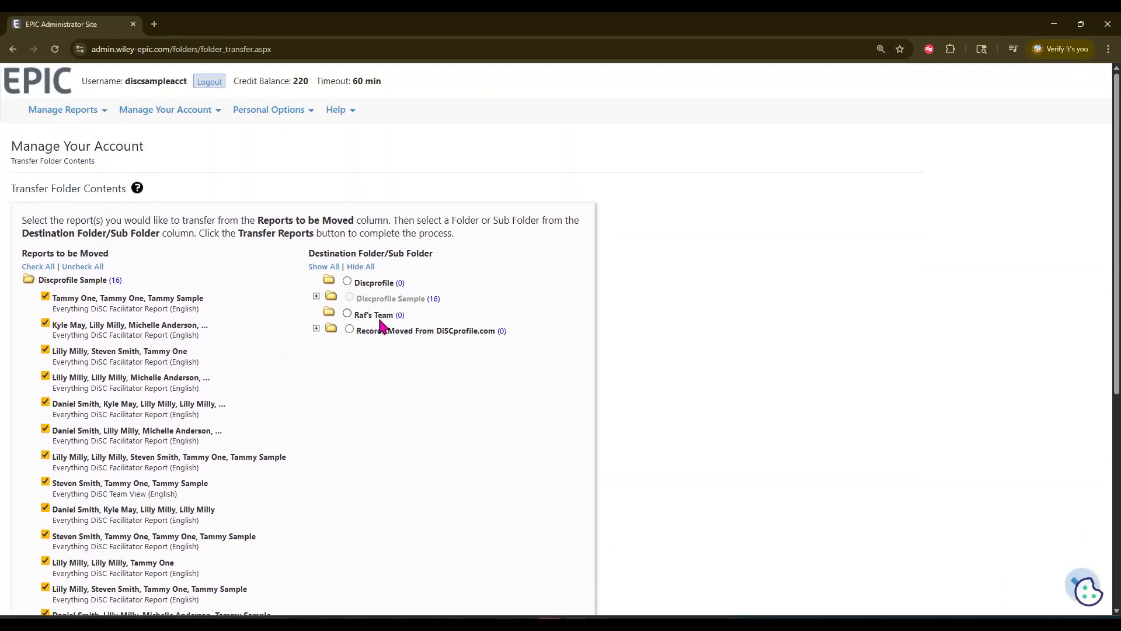
scroll(391, 343, down, 3)
- Open user management and review the fields and user level options for adding a user
click(191, 120)
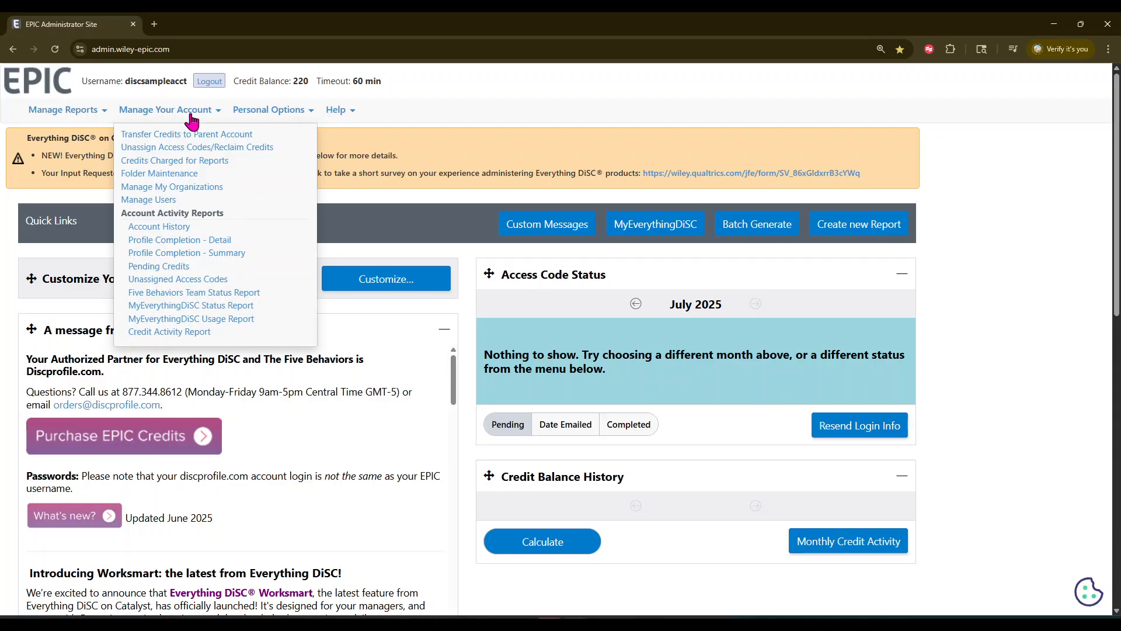
click(169, 200)
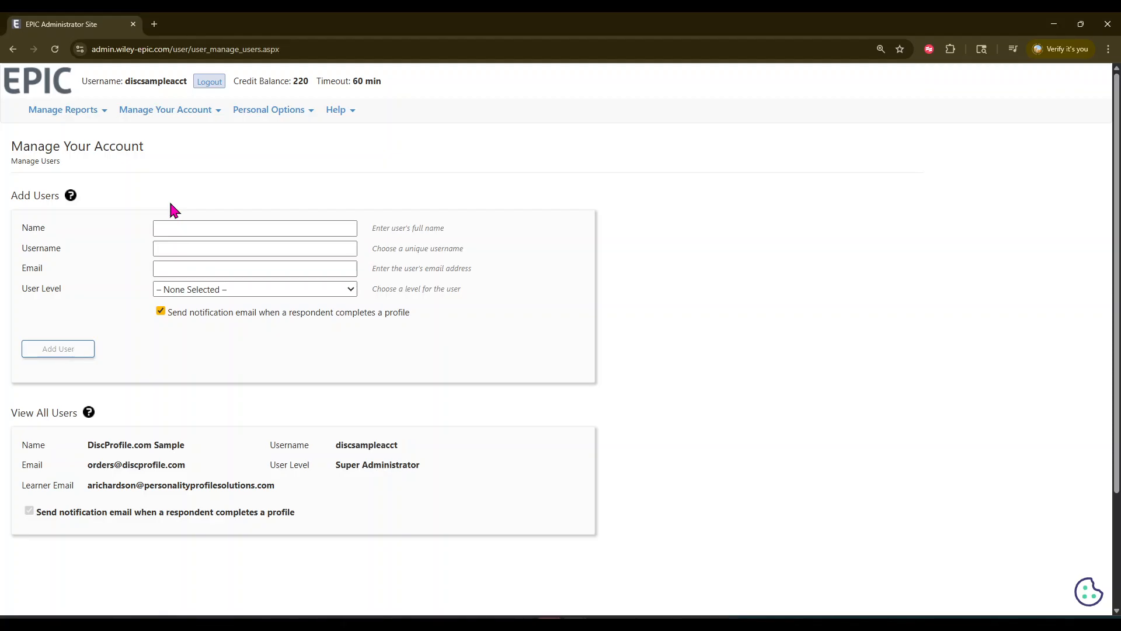
click(177, 226)
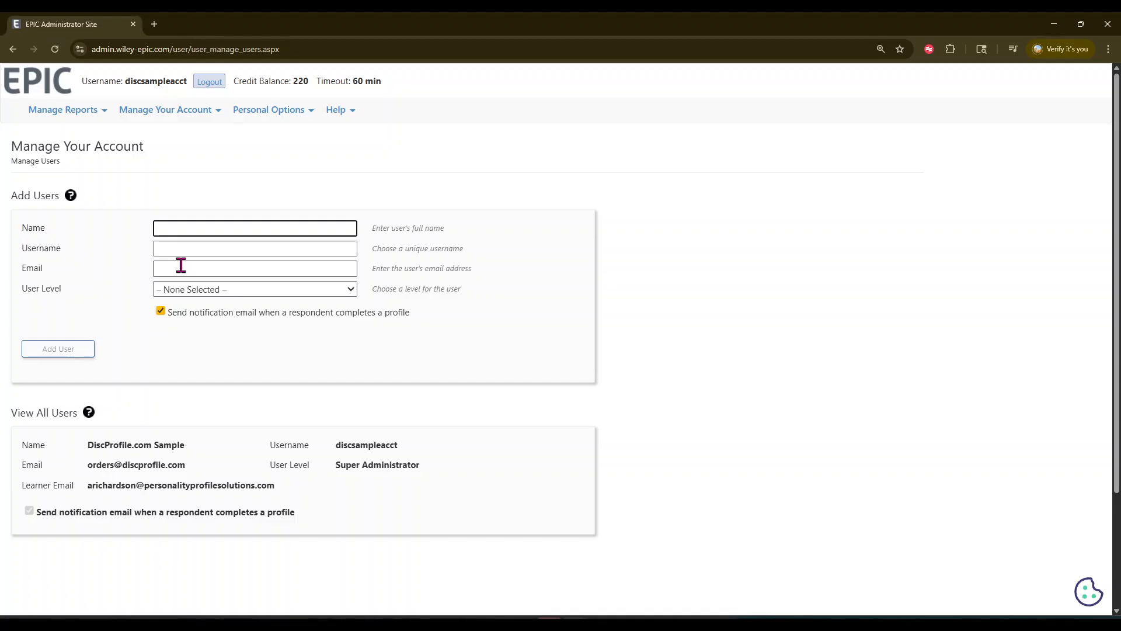
click(190, 289)
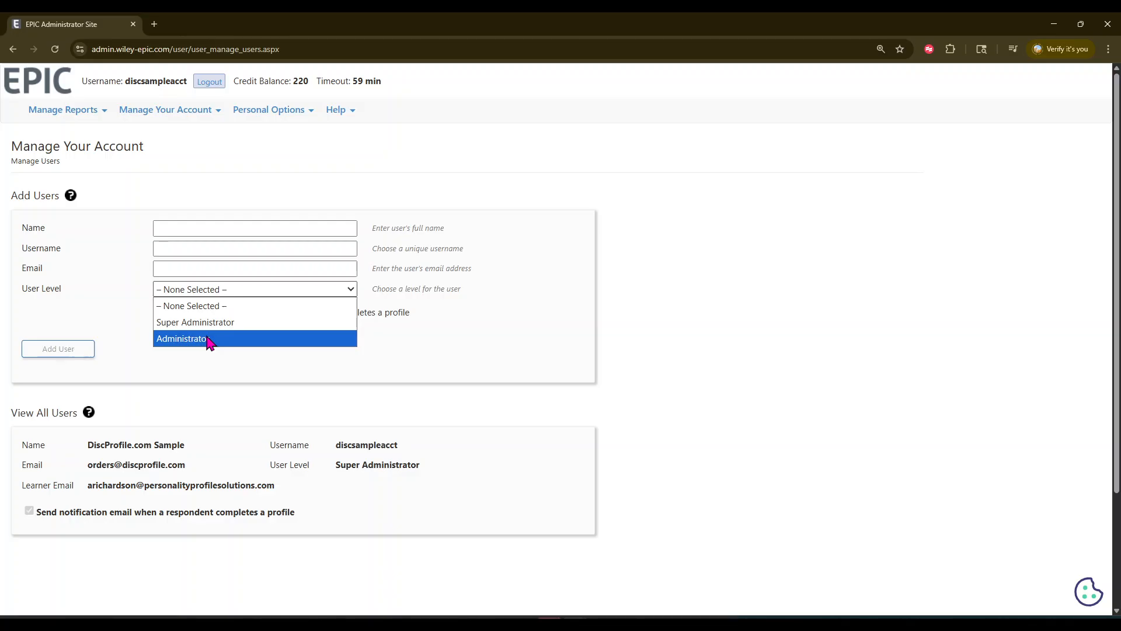
click(339, 440)
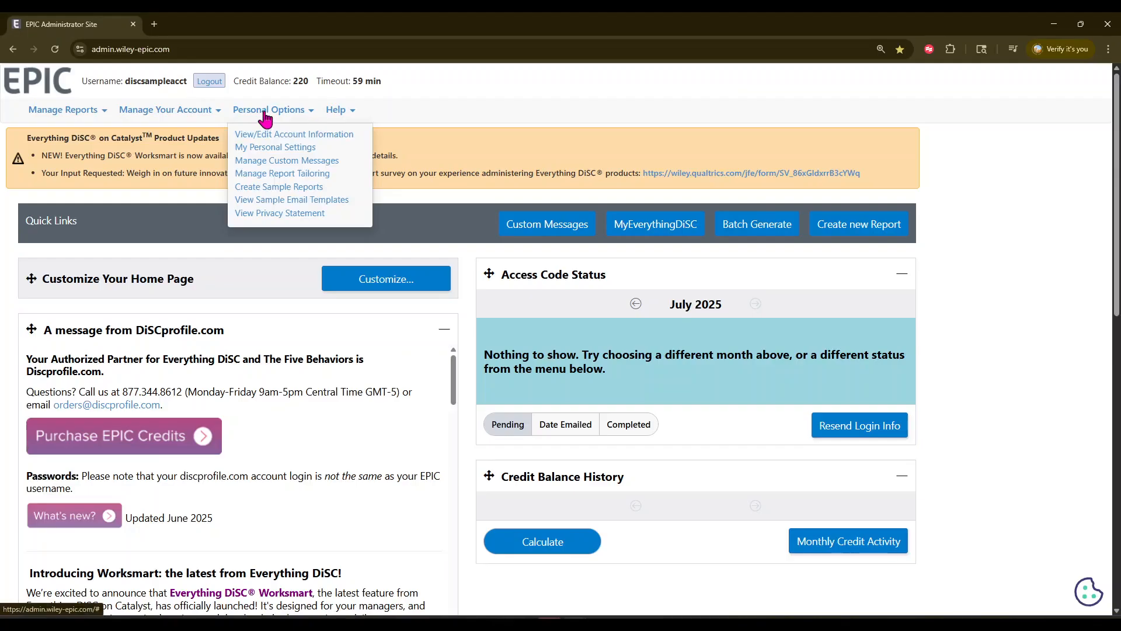
- Examine the account information page, covering the report cover contact details, company information, outgoing email, and notification settings
click(273, 137)
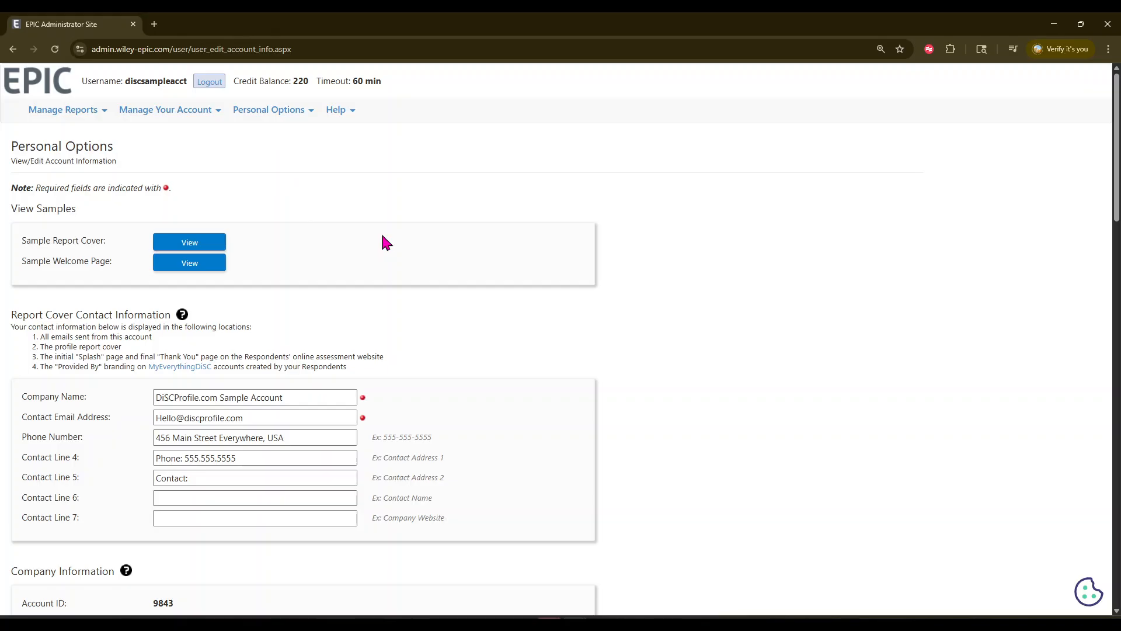
scroll(383, 236, down, 4)
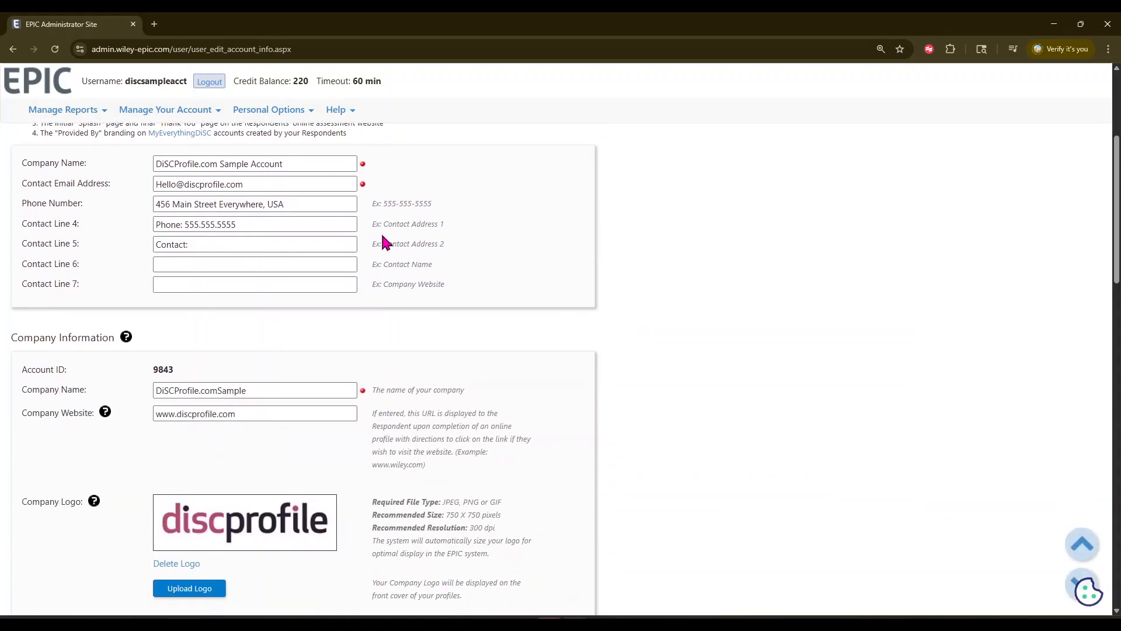
scroll(170, 205, up, 1)
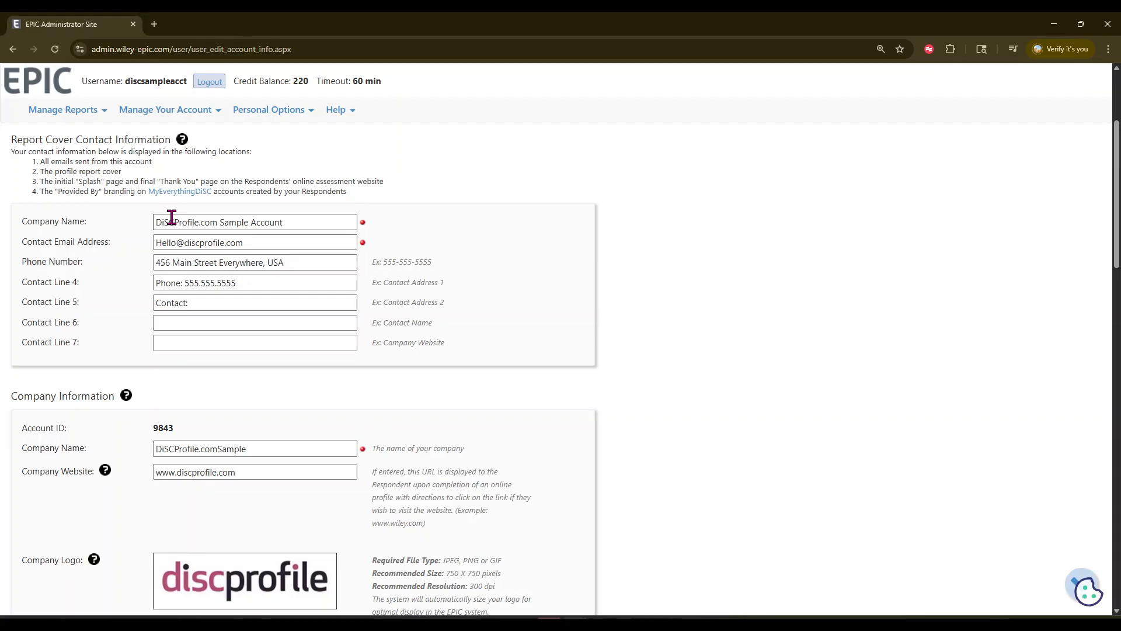
scroll(87, 208, down, 4)
drag(150, 195, 192, 201)
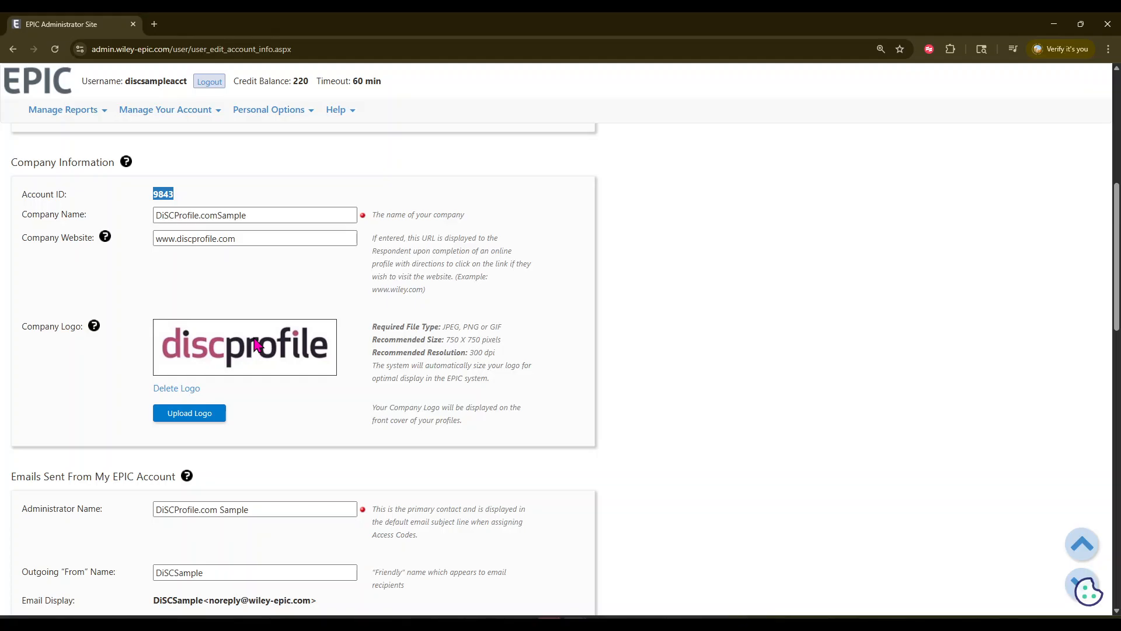
scroll(256, 345, down, 4)
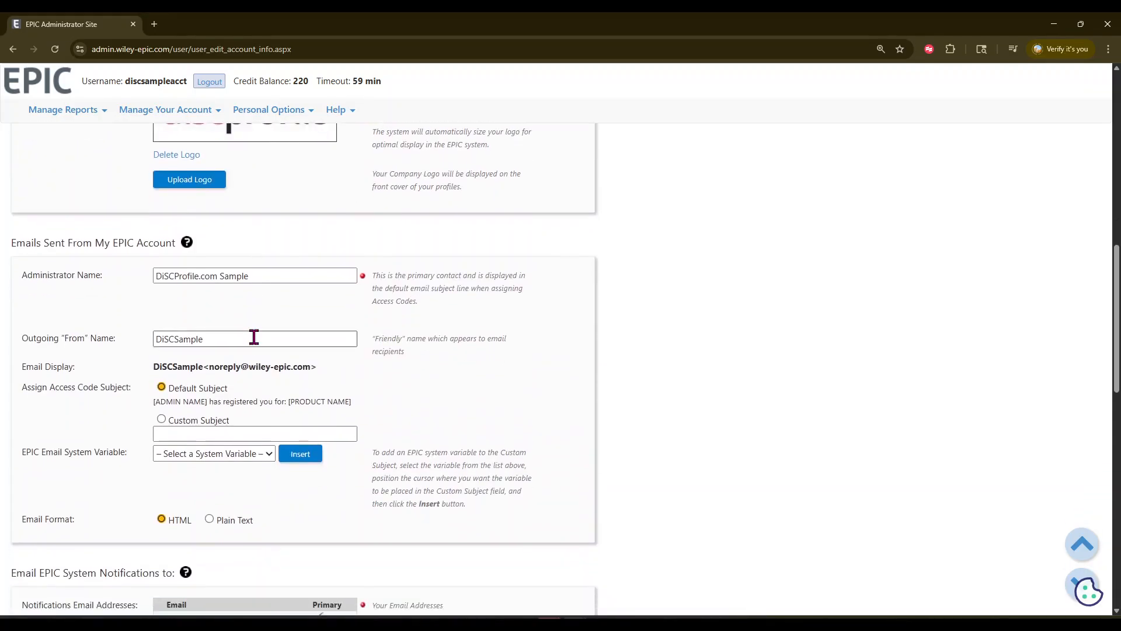
drag(154, 366, 330, 384)
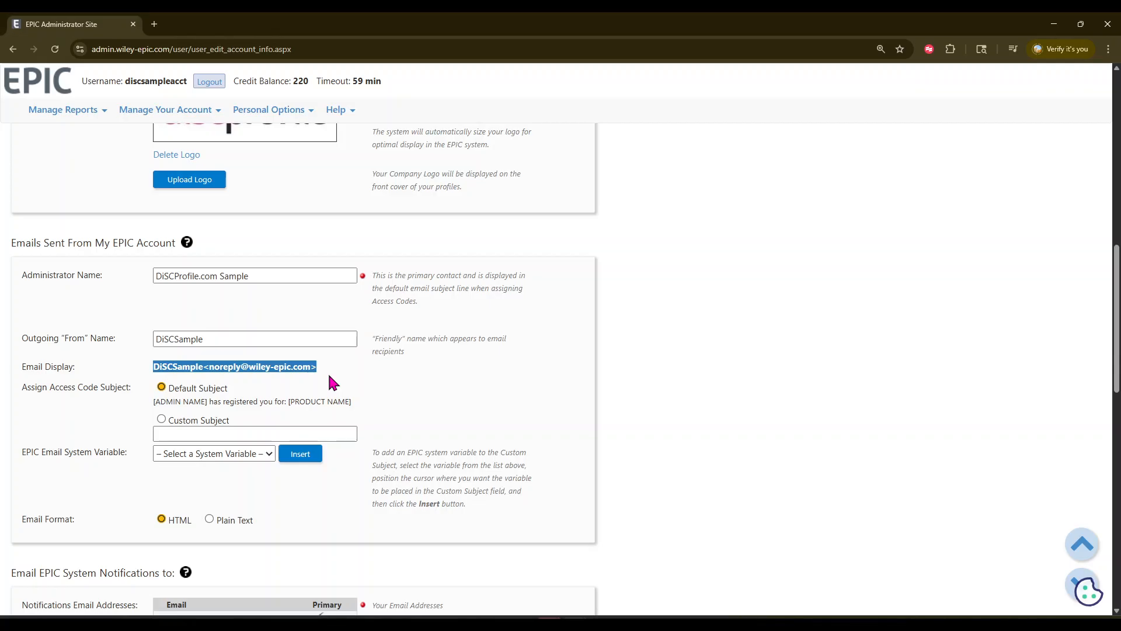
click(333, 383)
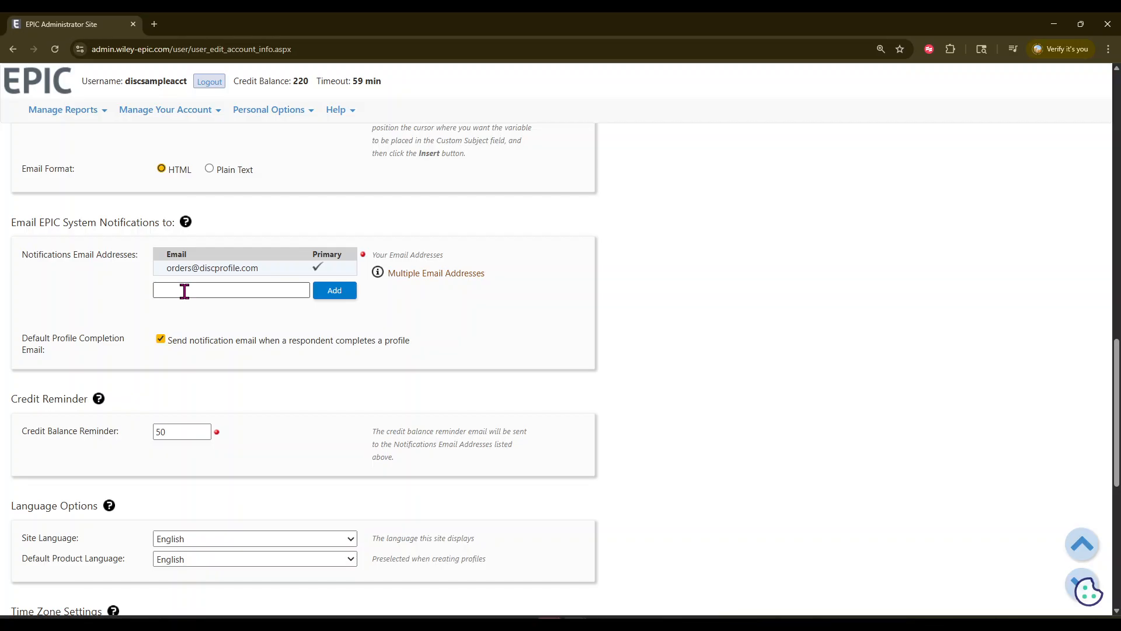
scroll(184, 292, down, 5)
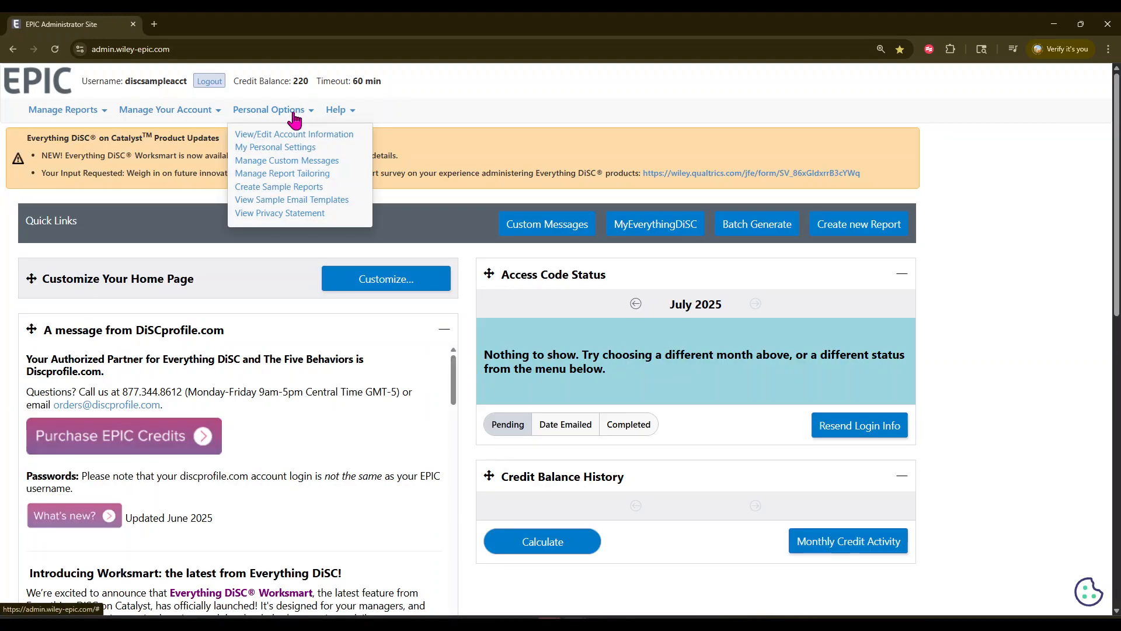
- Open custom message management and bring up the form for creating a new message folder
click(299, 162)
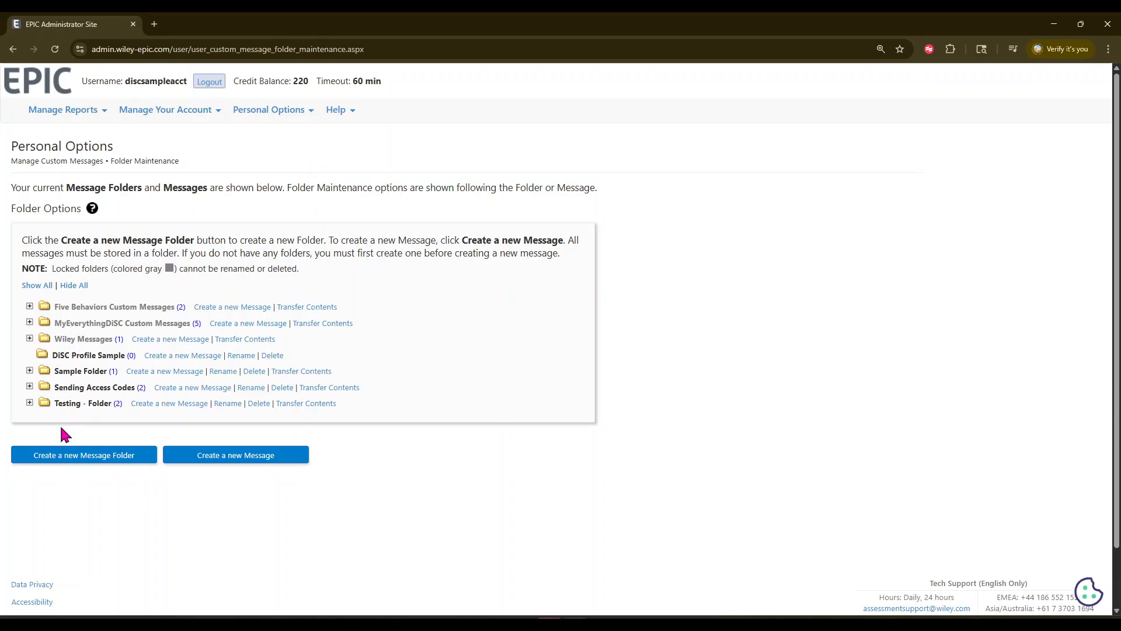
click(56, 457)
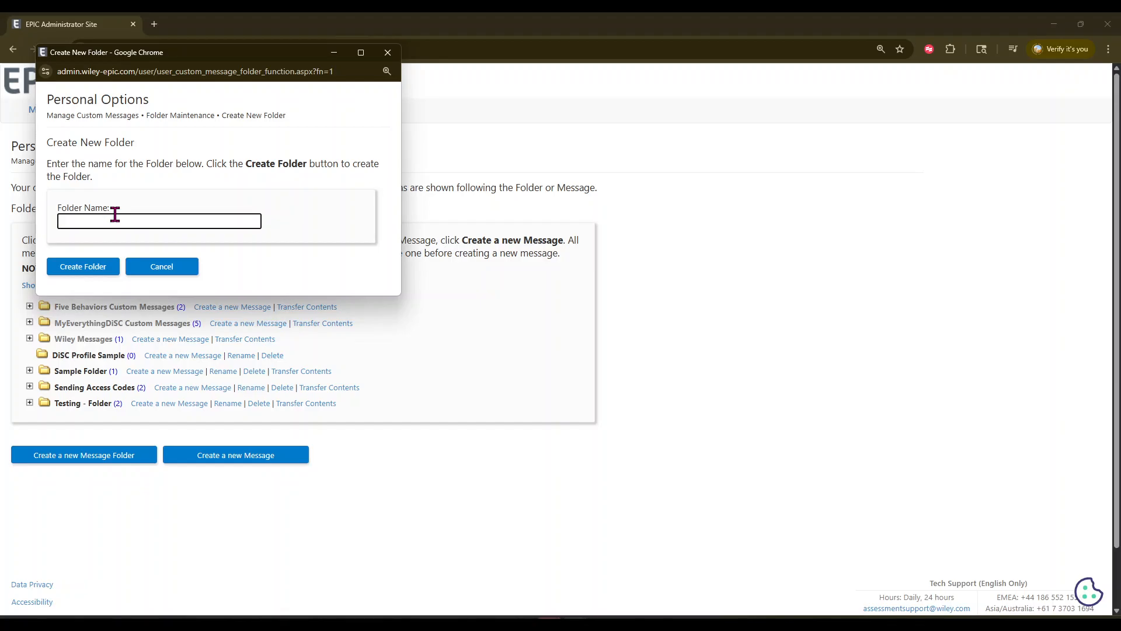
- Start a new custom message in the DiSC Profile Sample folder and insert the [RESPONDENT NAME] and [ACCESS CODE] system variables
click(236, 456)
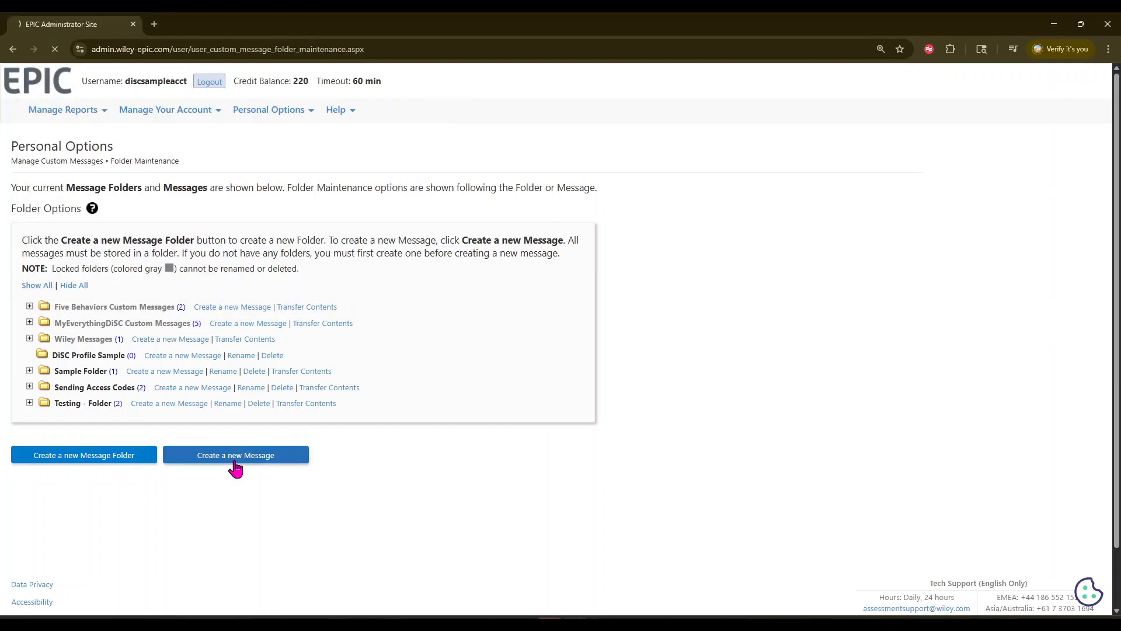
click(211, 229)
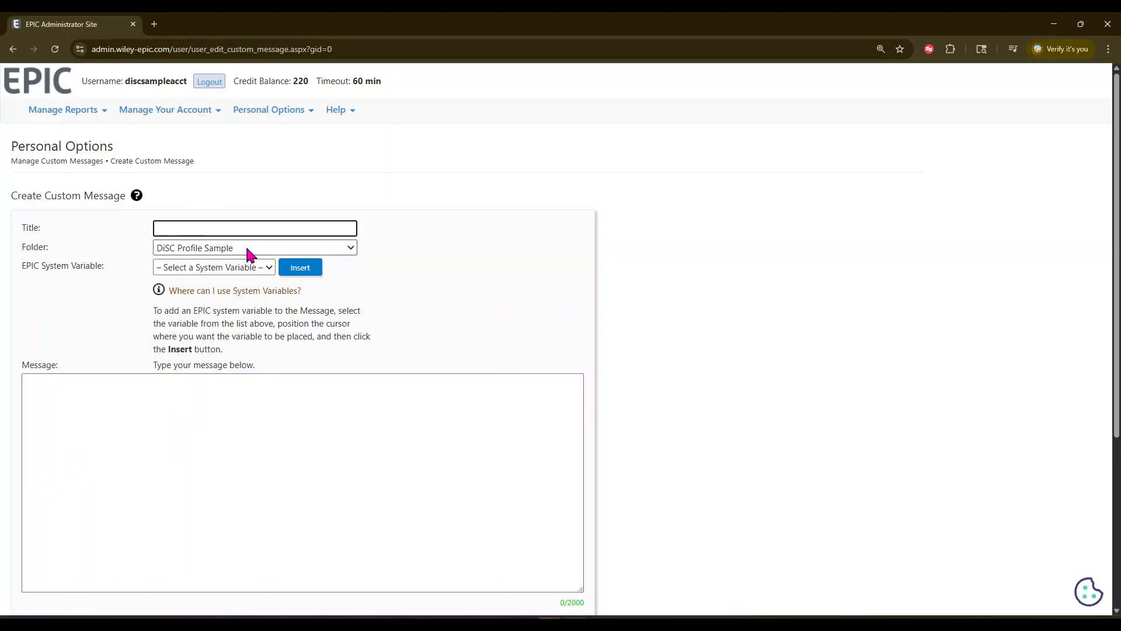
click(251, 268)
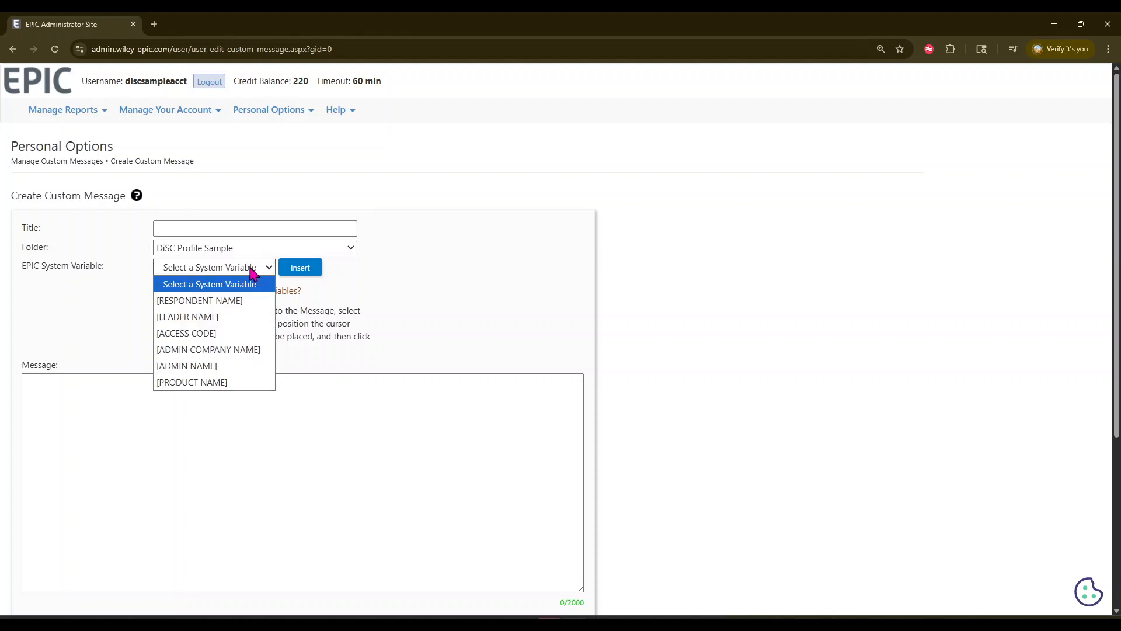
click(236, 309)
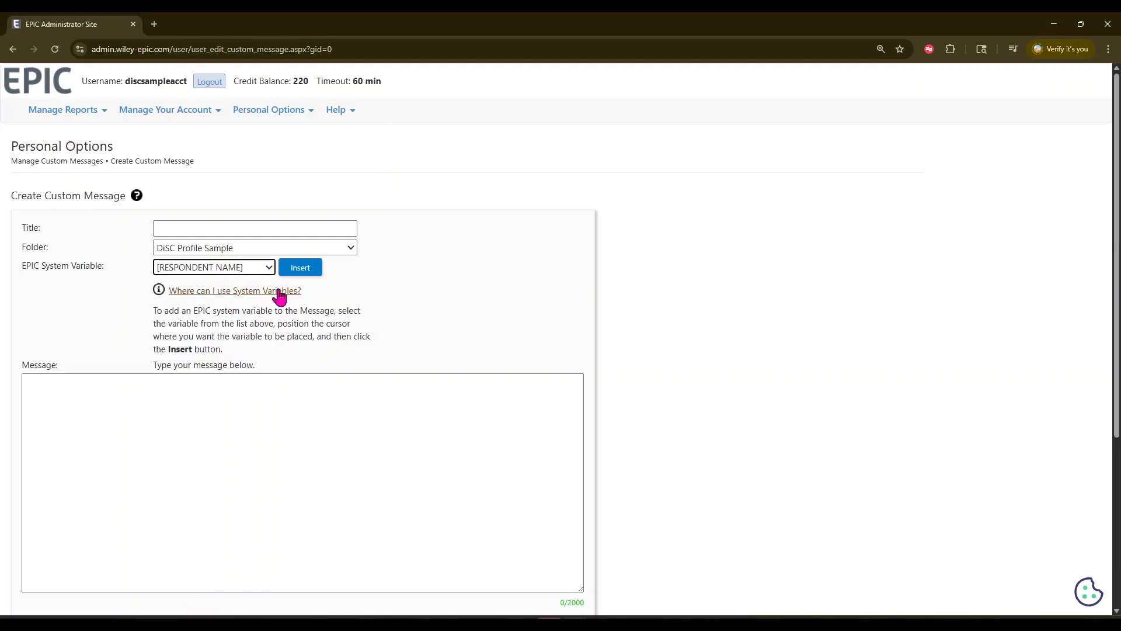
click(294, 272)
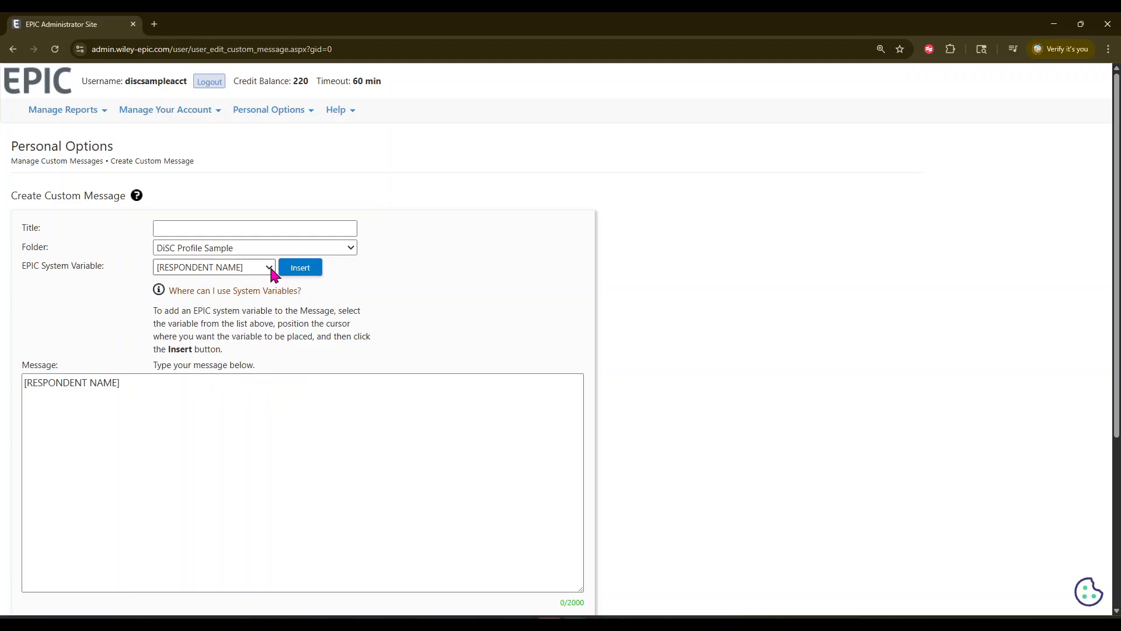
click(269, 267)
click(234, 333)
click(295, 270)
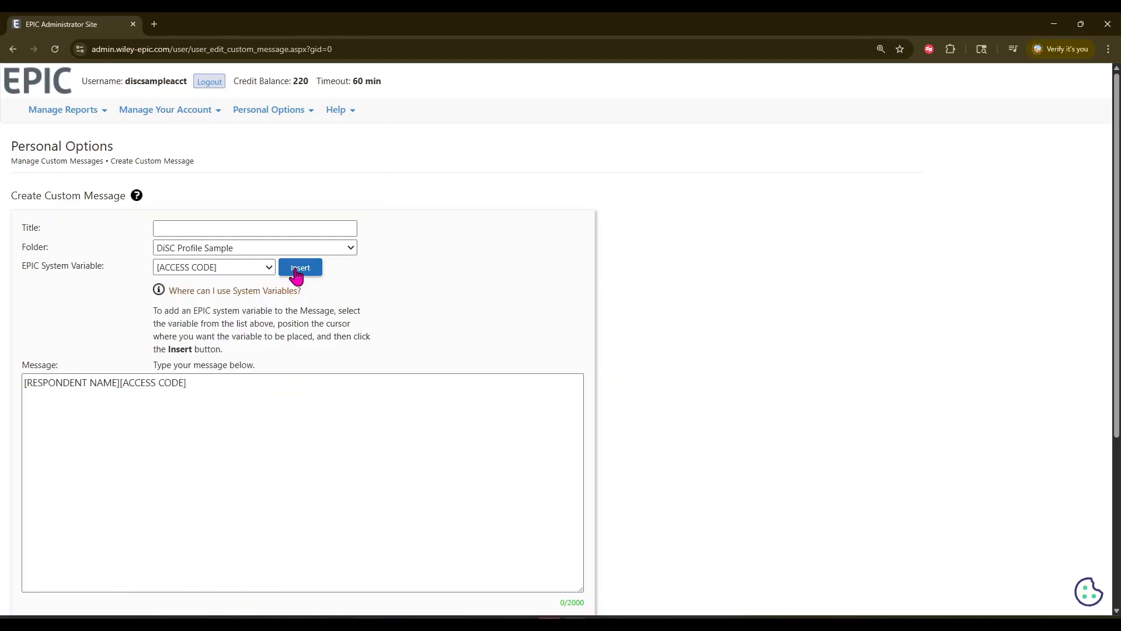
- Put a blank line between the two variables in the message text, and cancel the custom message without saving
click(120, 383)
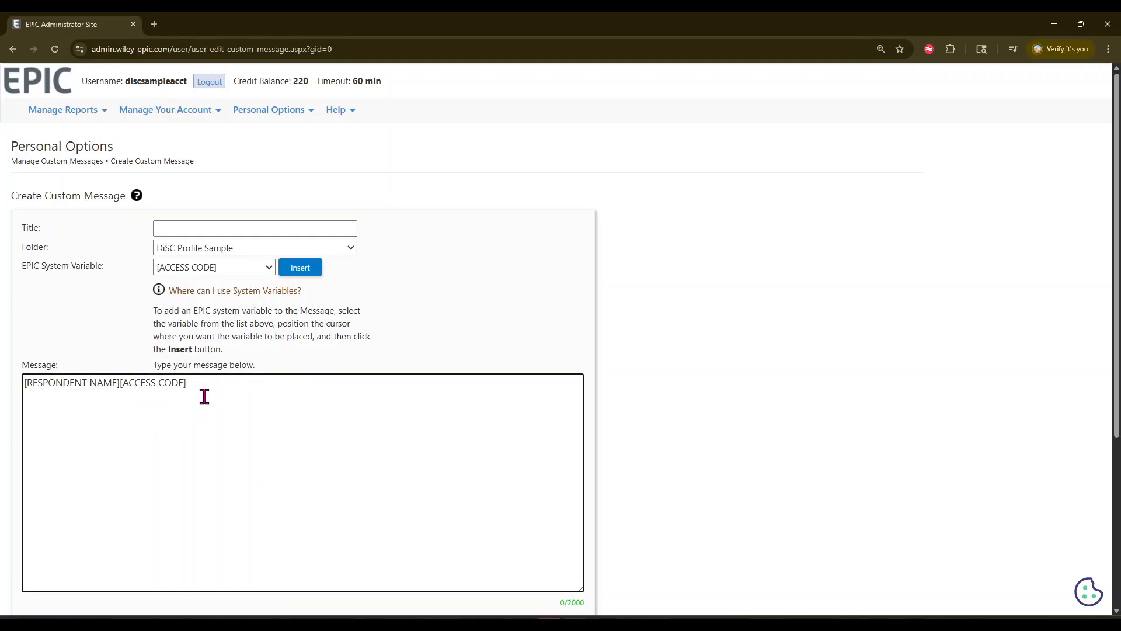
key(Return)
key(Return)
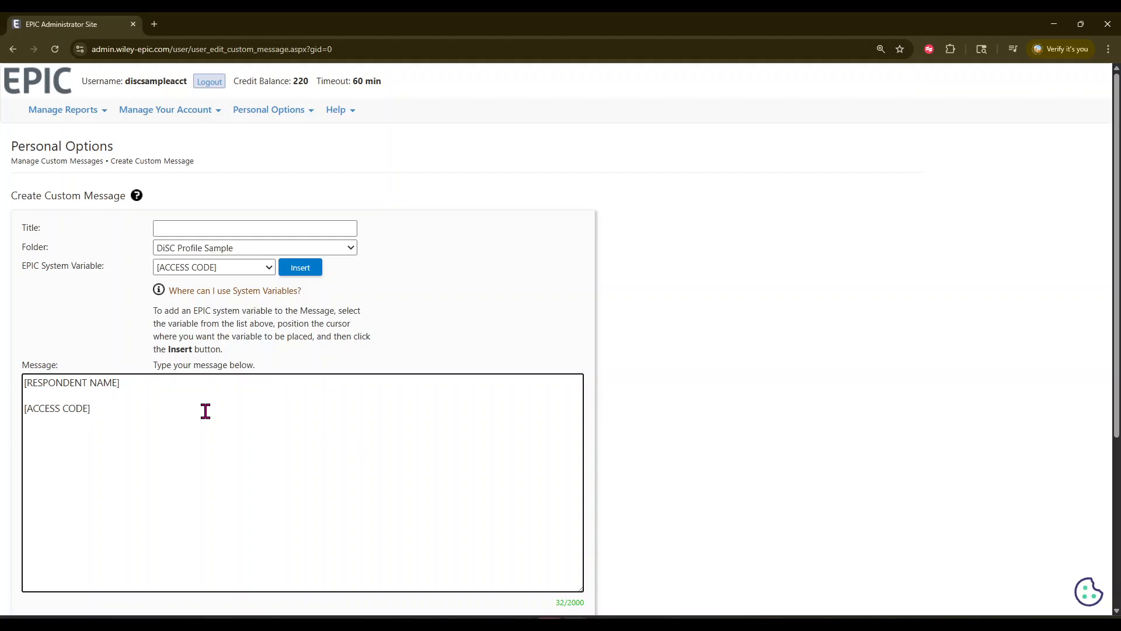
scroll(206, 412, down, 2)
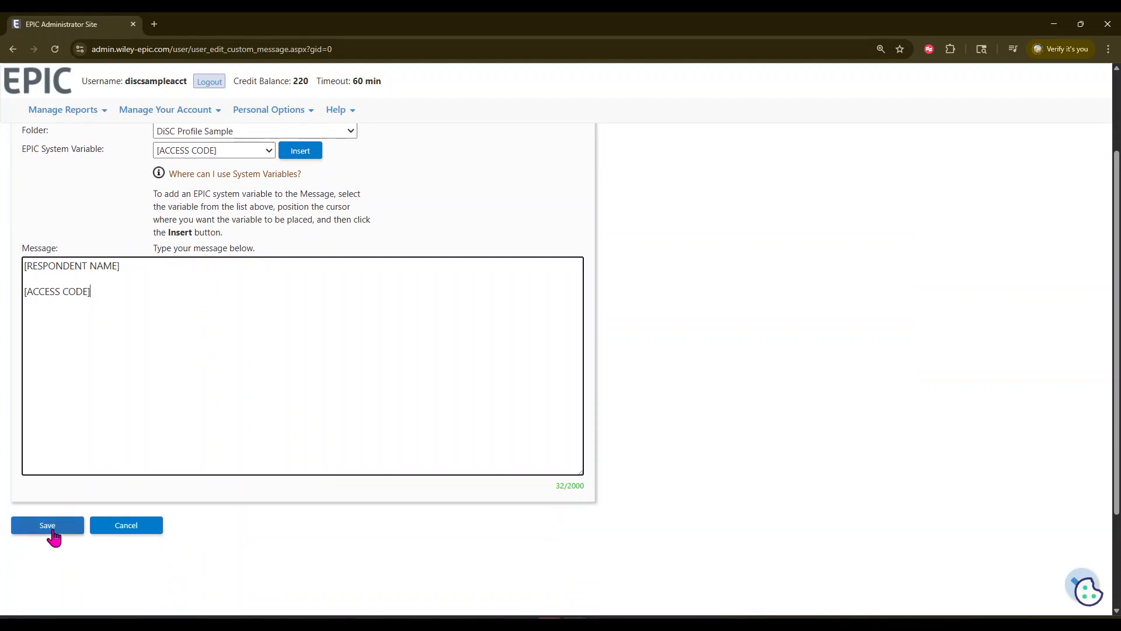
click(123, 525)
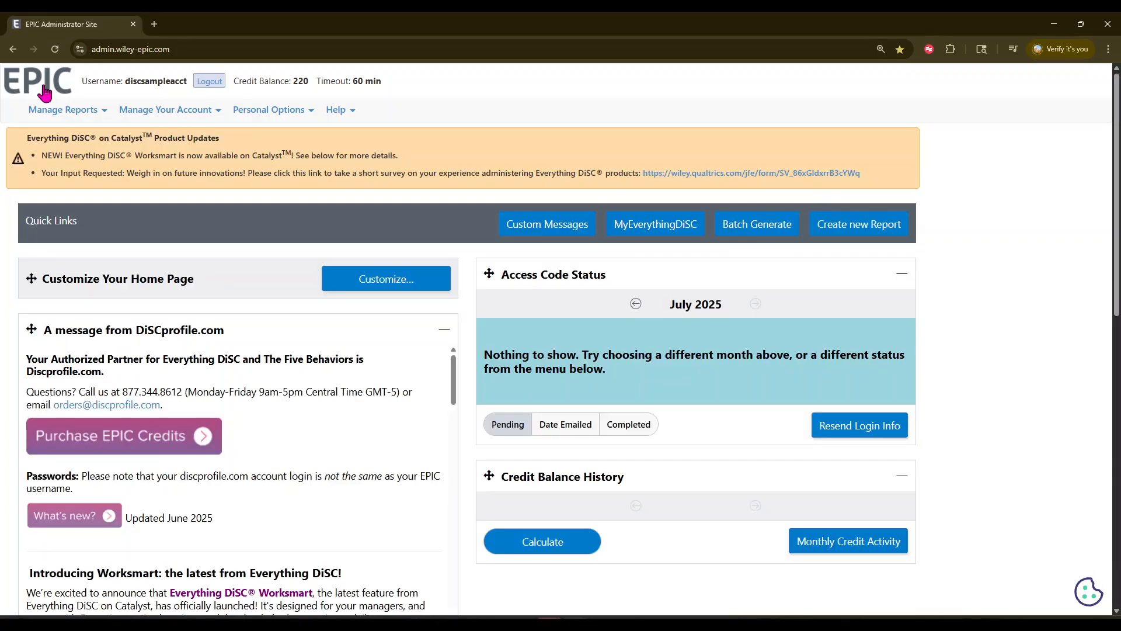
- Start a sample report and select the Facilitator Report from the Everything DiSC product family
click(249, 109)
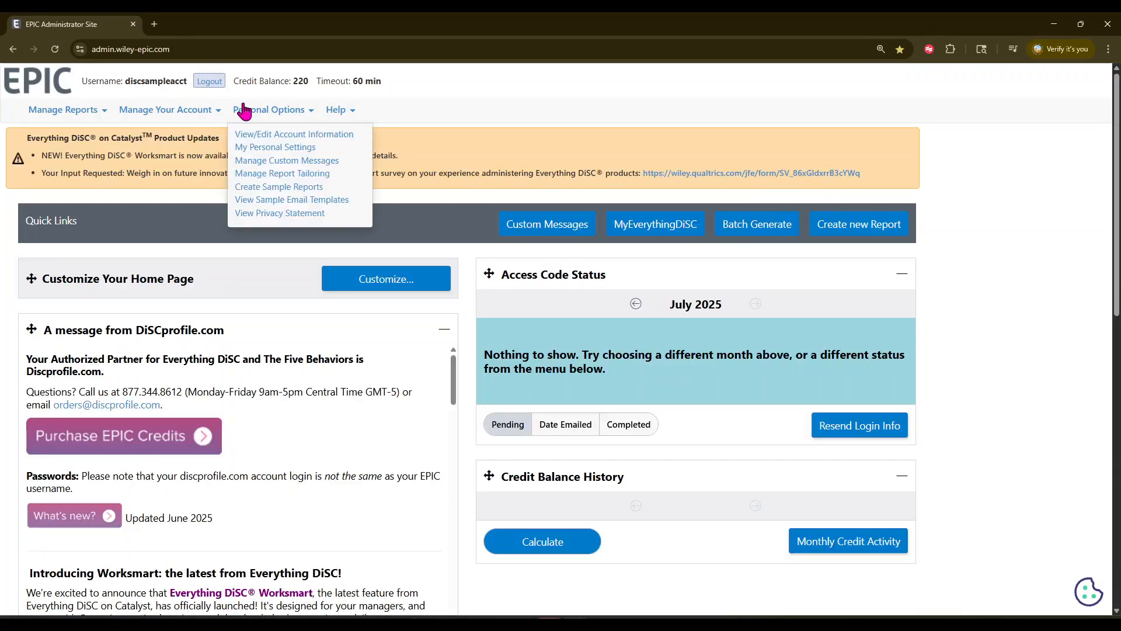
click(277, 187)
click(225, 262)
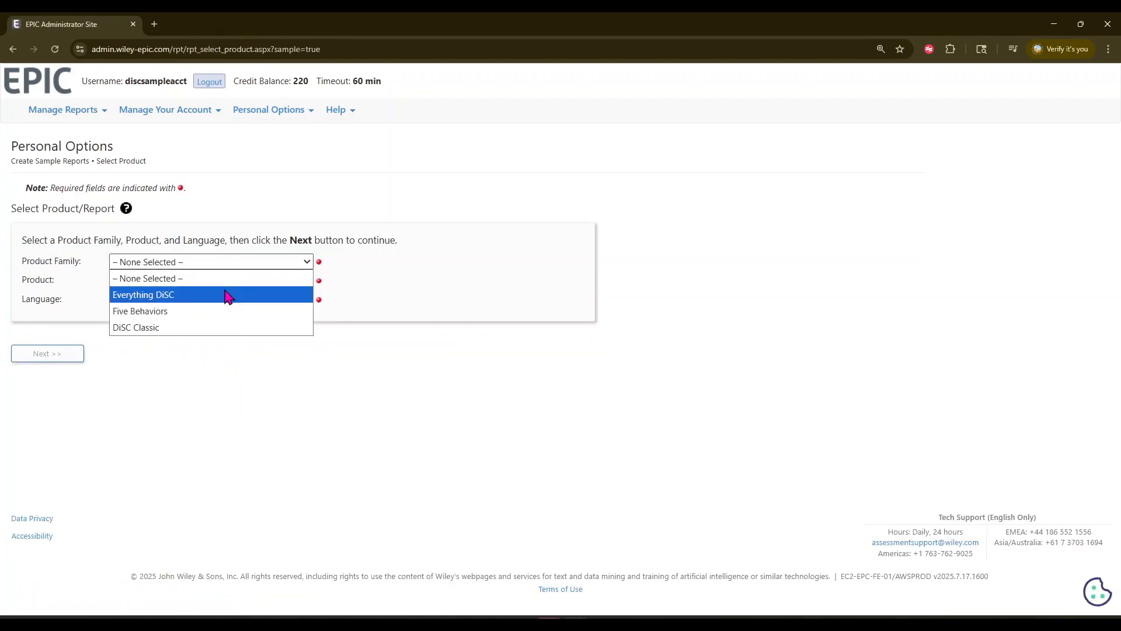
click(228, 295)
click(219, 281)
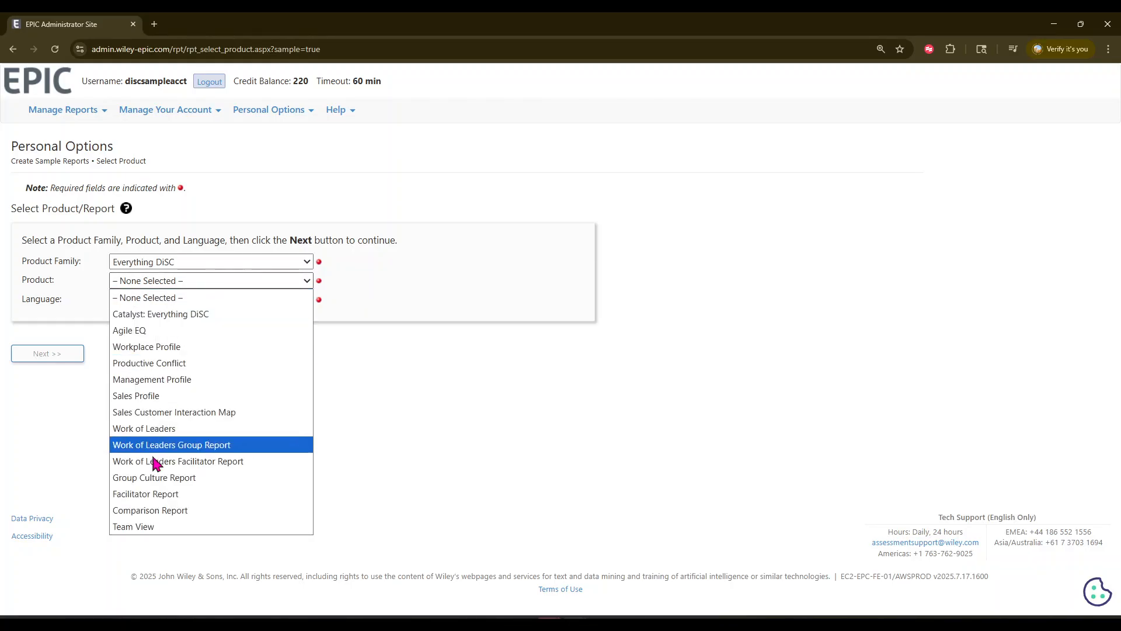
click(131, 494)
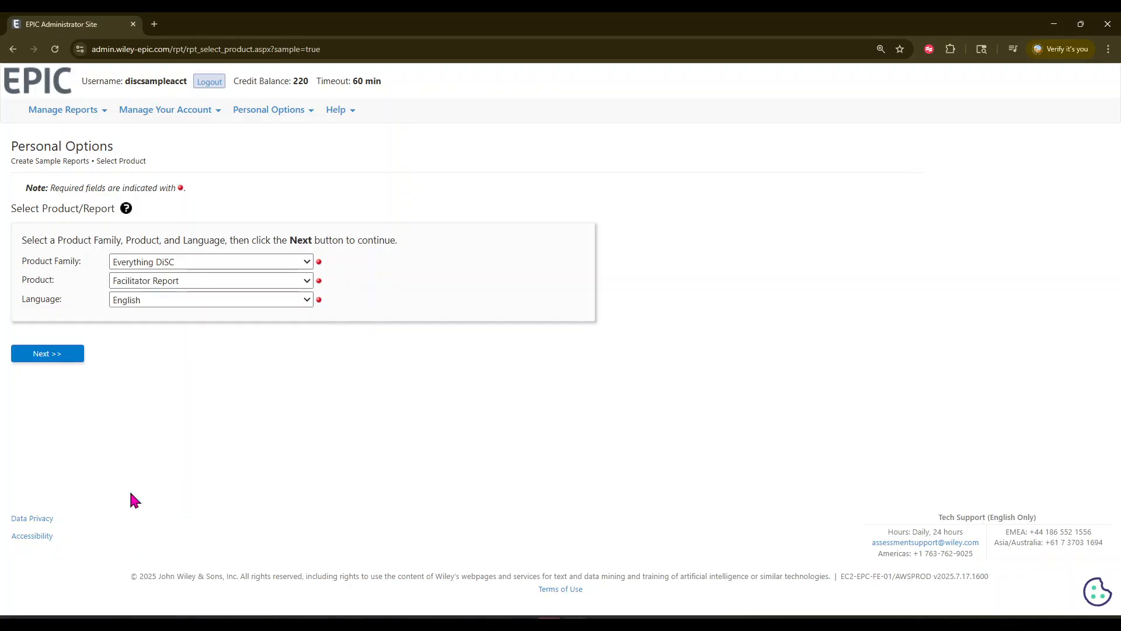
- Generate the sample Everything DiSC Facilitator Report without the group poster and open it for viewing
click(58, 354)
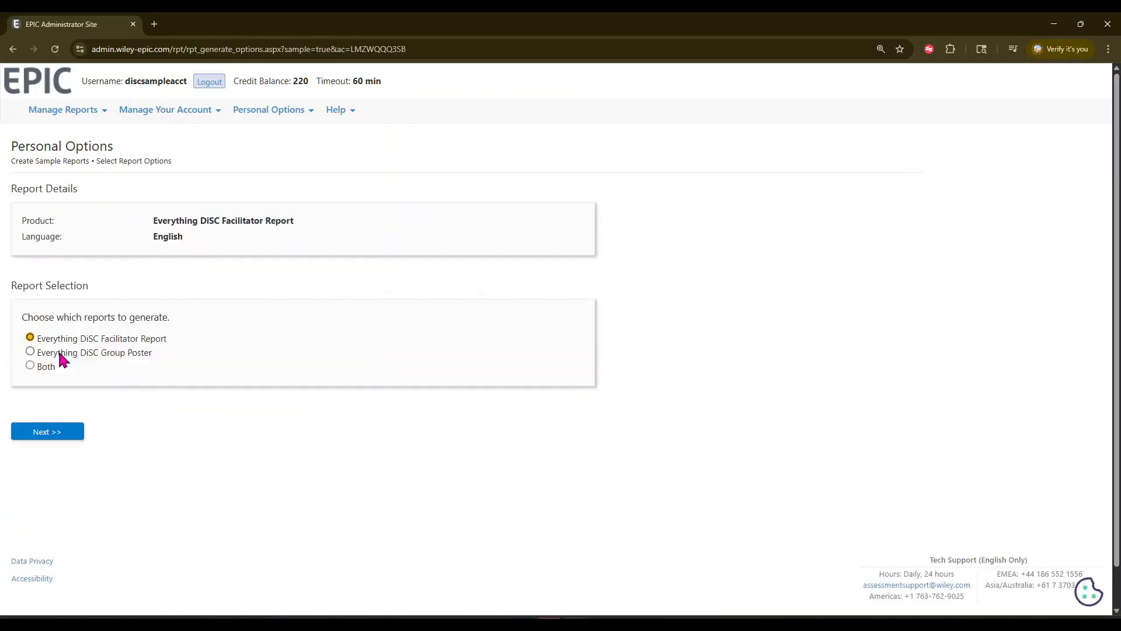
click(59, 439)
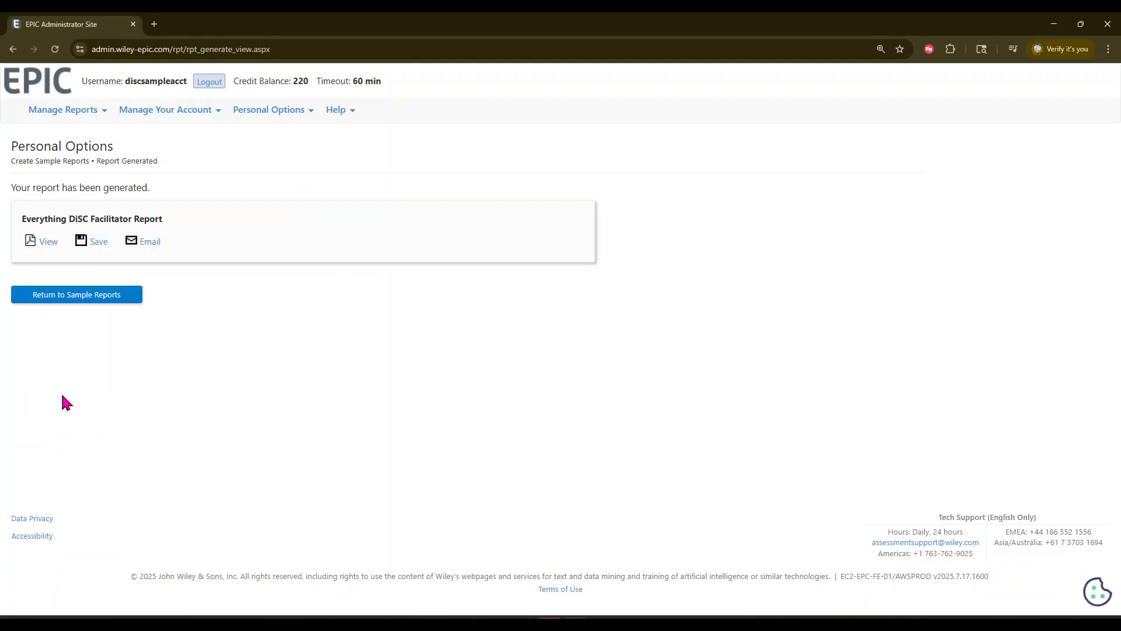
click(45, 245)
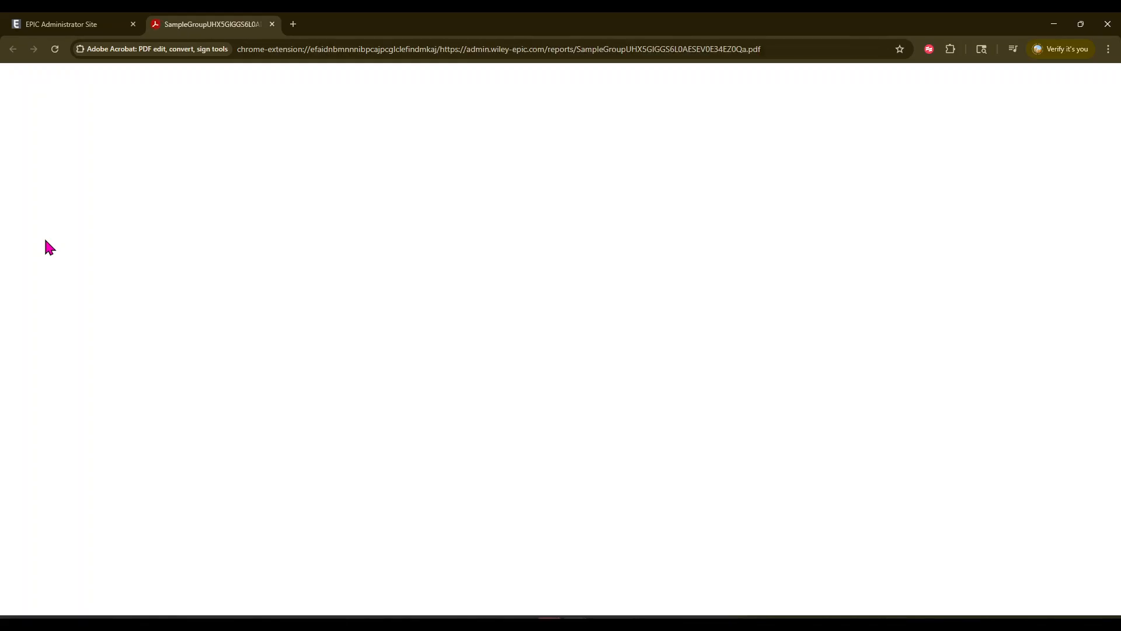